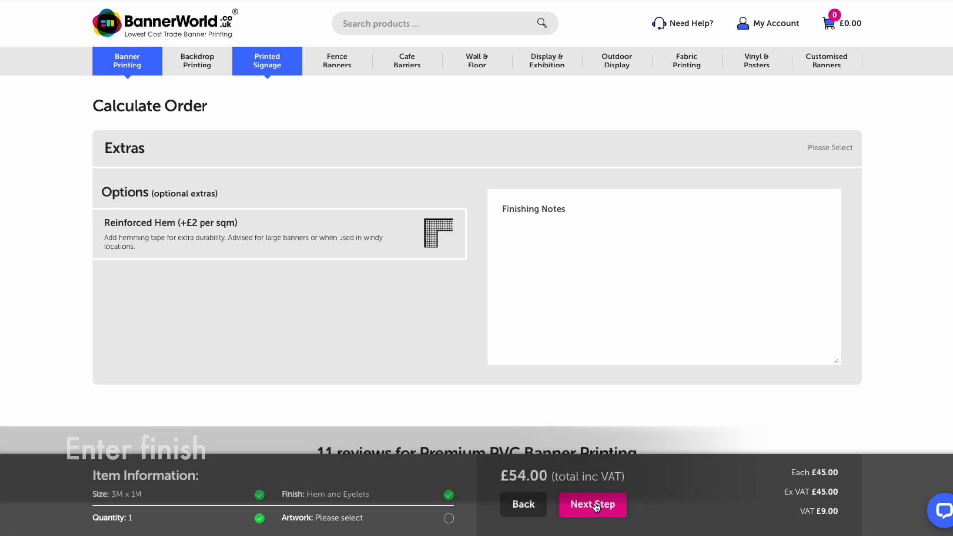
- Open the online banner designer and set the banner's background colour to royal blue
left_click(209, 283)
left_click(571, 349)
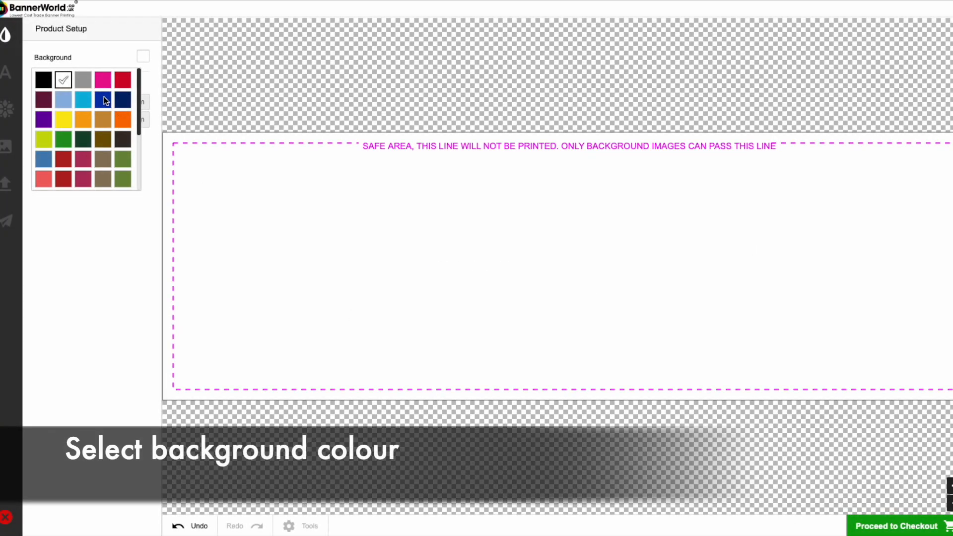
left_click(103, 98)
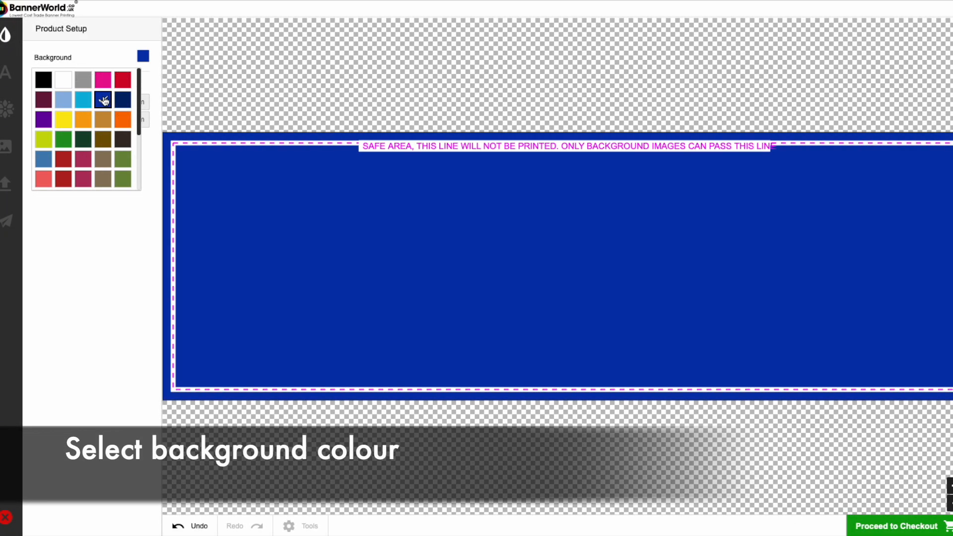
- Add the teal cats-and-dogs sticker pattern from the Animals category as background artwork
left_click(7, 149)
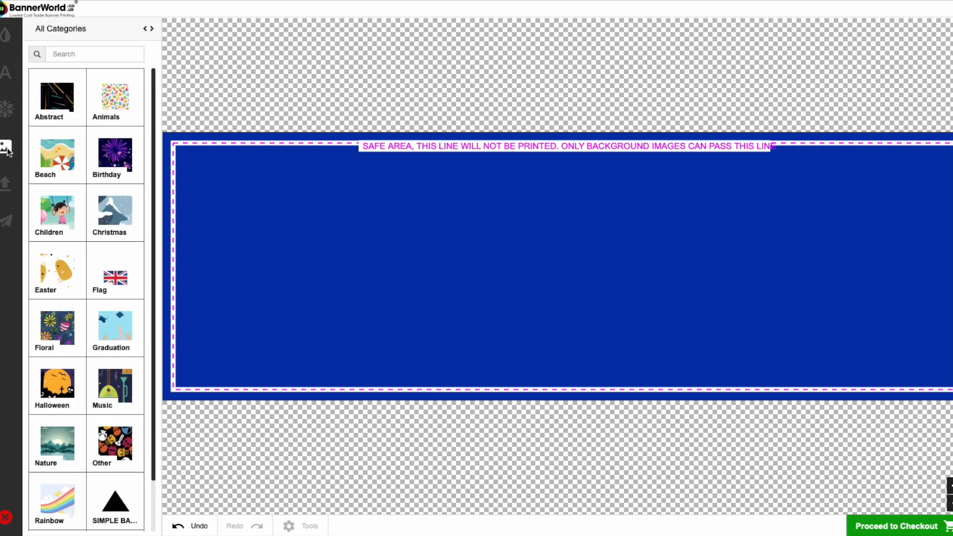
left_click(118, 104)
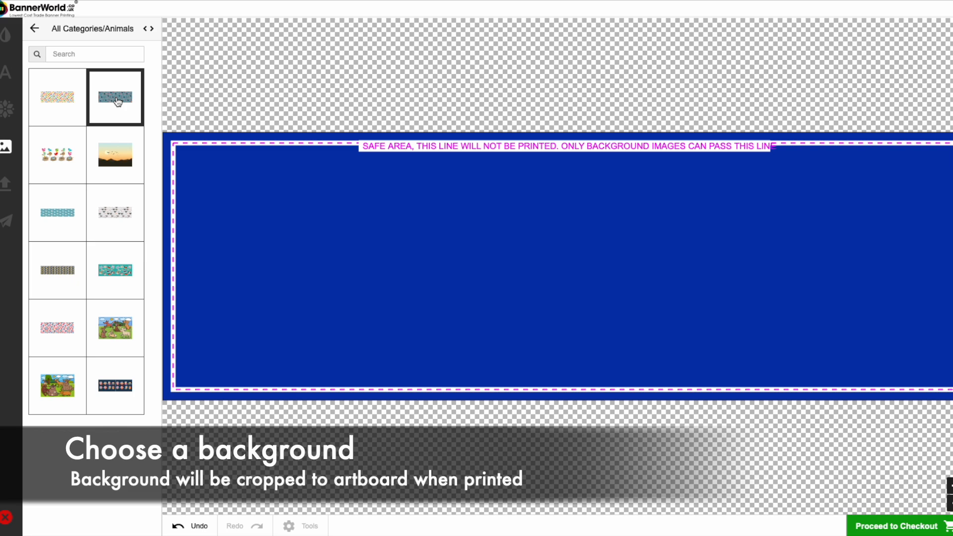
left_click(109, 271)
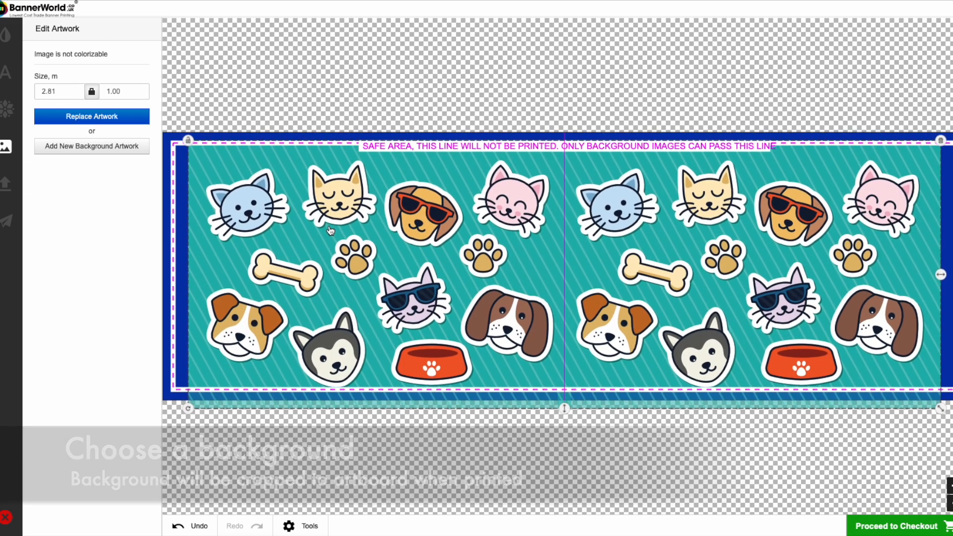
- Move the pet artwork down over the banner's lower half and enlarge it to about 3.23 × 1.15 m
left_click_drag(330, 221, 304, 342)
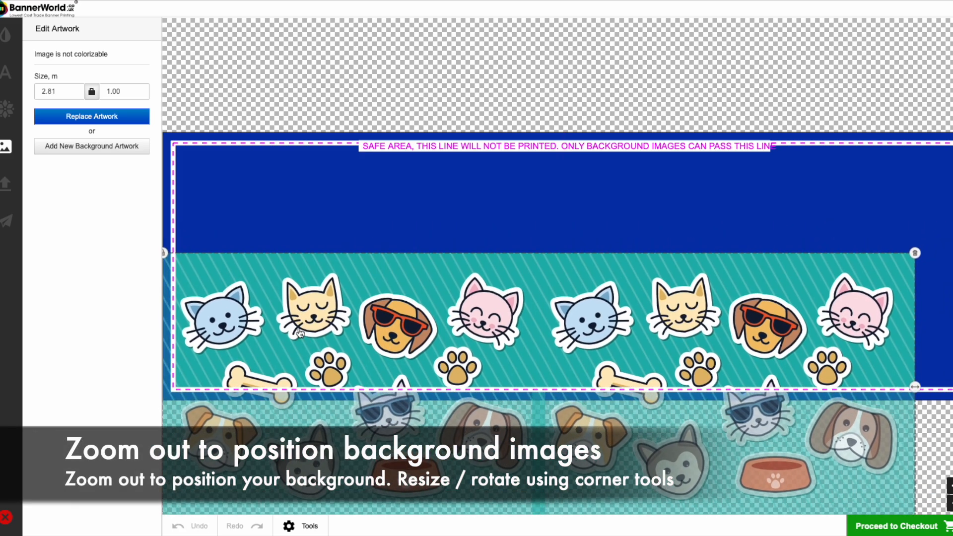
left_click(951, 503)
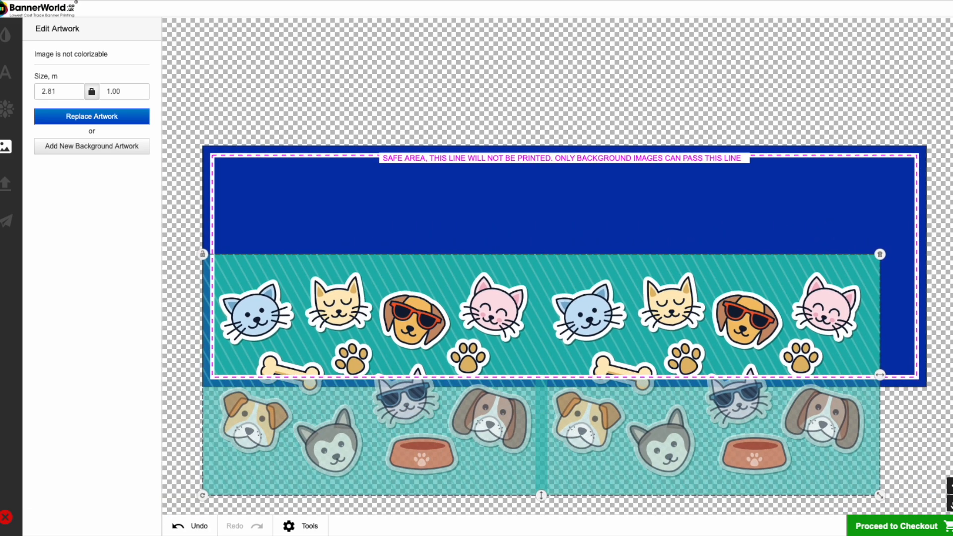
left_click(951, 504)
left_click_drag(856, 472, 889, 493)
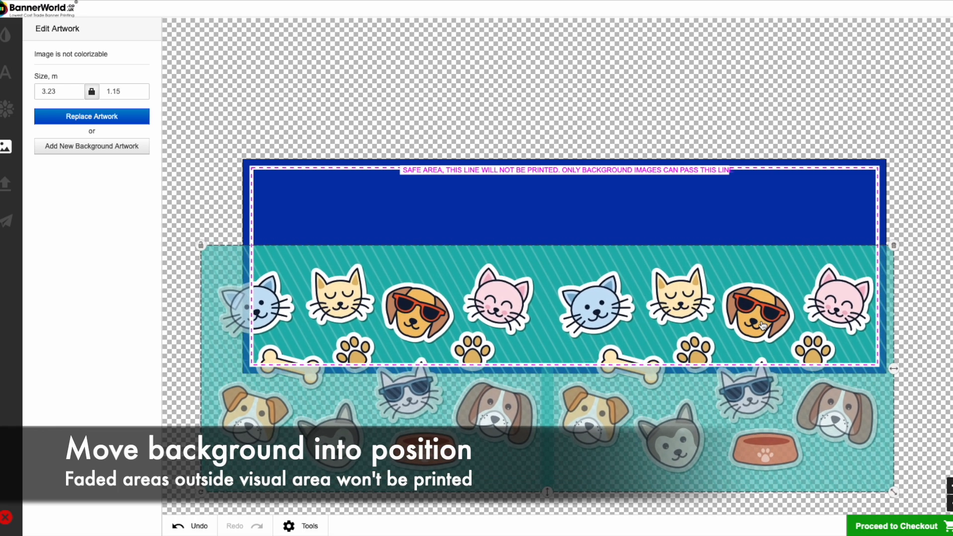
- Reduce the pet artwork to about 3.09 × 1.10 m, spanning the banner's lower half, and lock its layer
left_click_drag(758, 318, 774, 340)
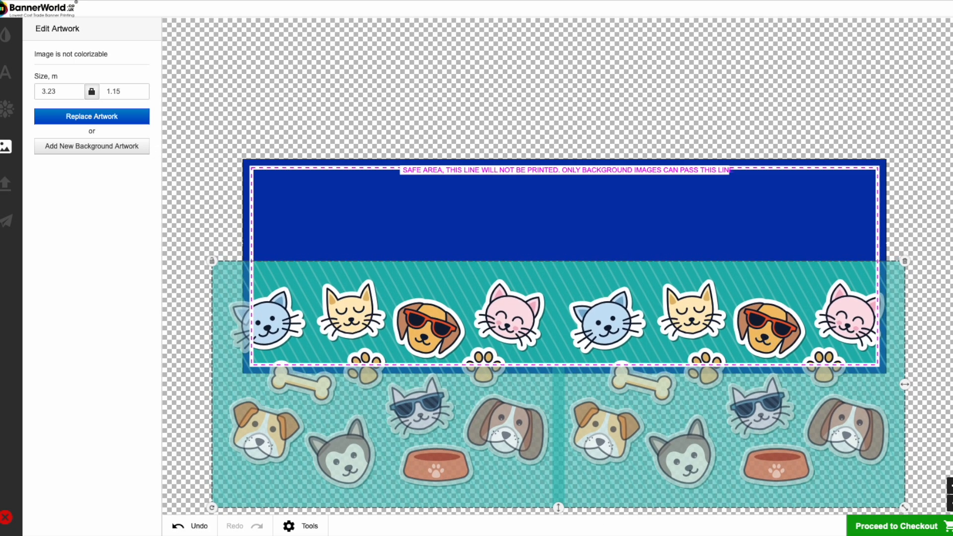
left_click_drag(910, 509, 892, 495)
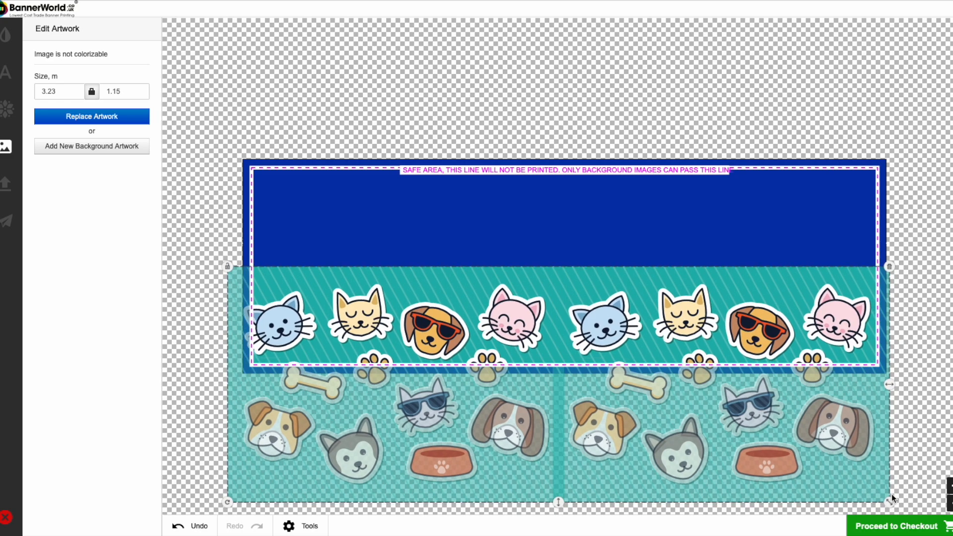
left_click_drag(696, 459, 704, 459)
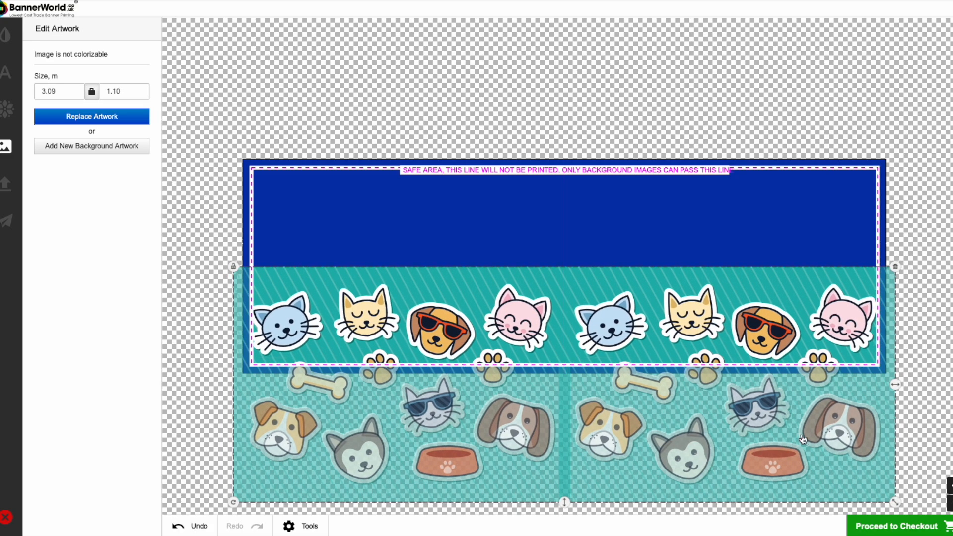
left_click(234, 268)
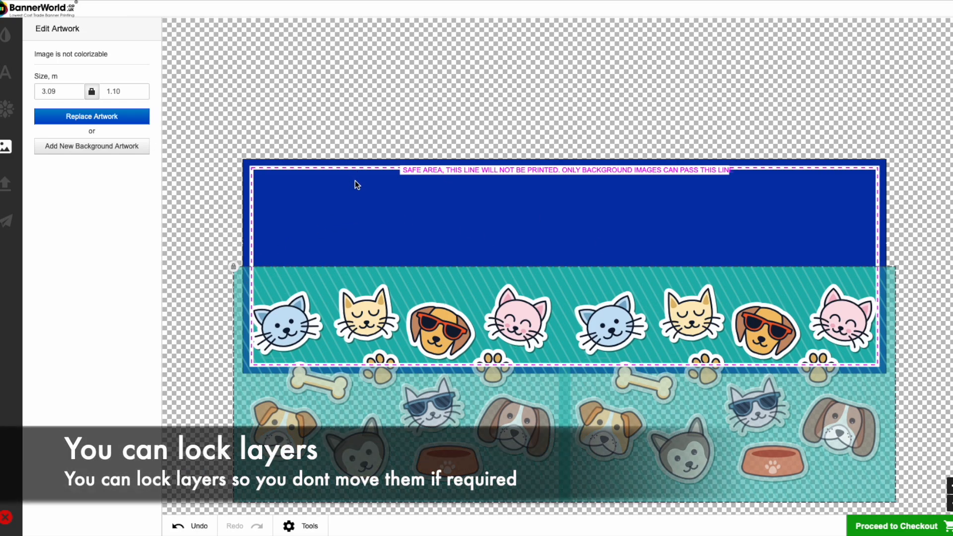
- Start a text item reading "Pet Sitting Services"
left_click(6, 72)
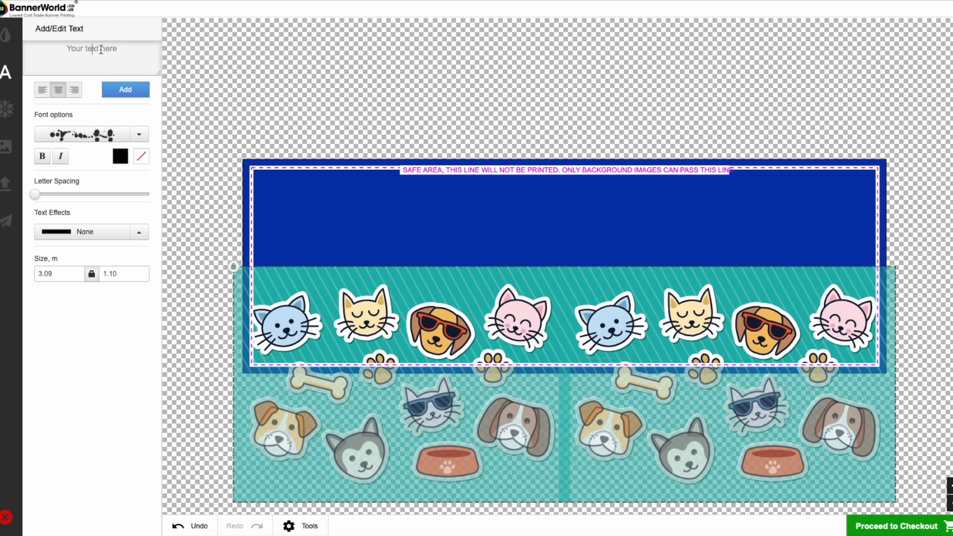
left_click(101, 49)
type("P")
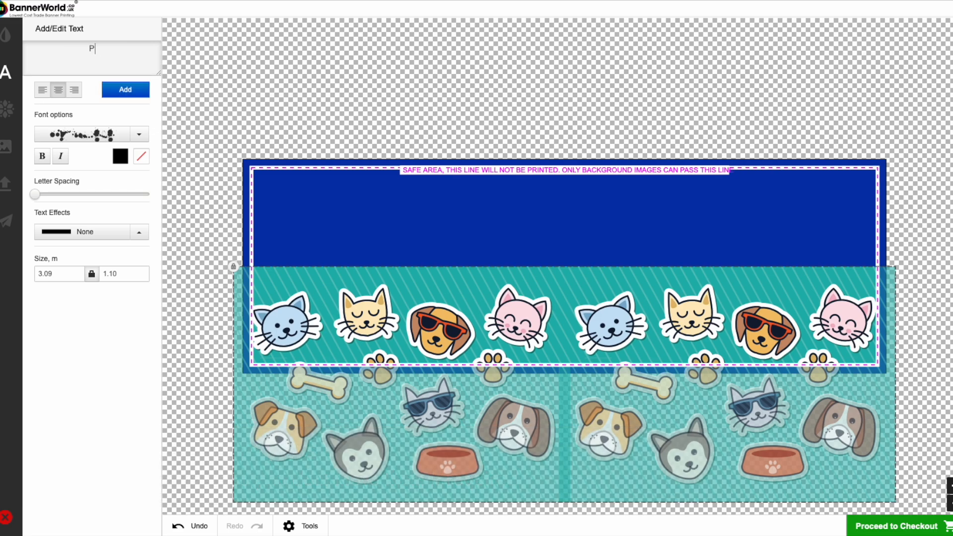
type("et Sitting Services")
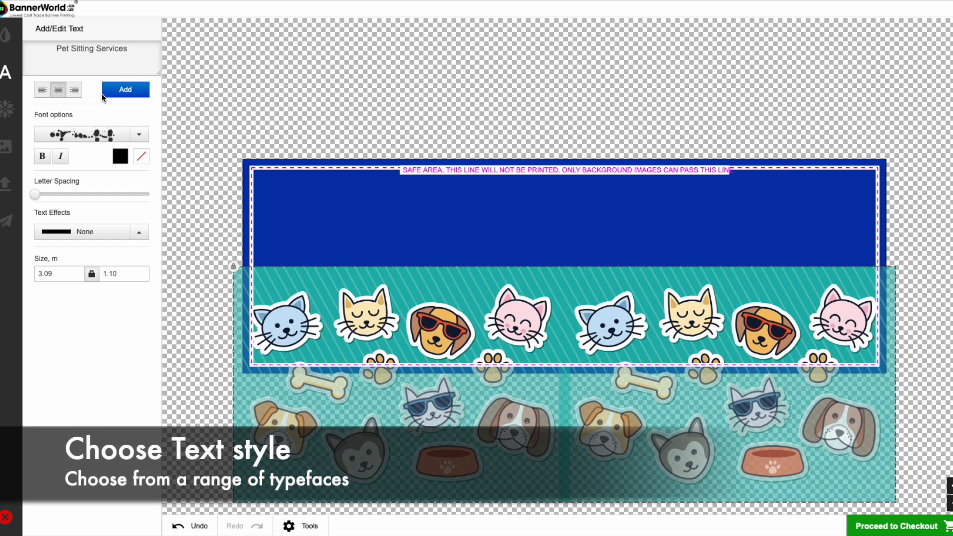
- Set the heading text to the Komika Title font in white and add it to the banner
left_click(78, 134)
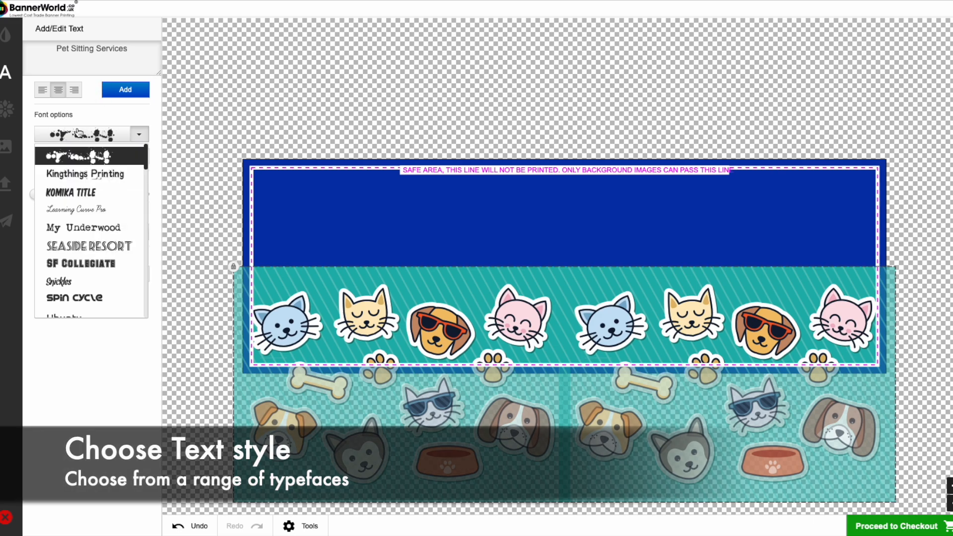
left_click(84, 192)
left_click(121, 158)
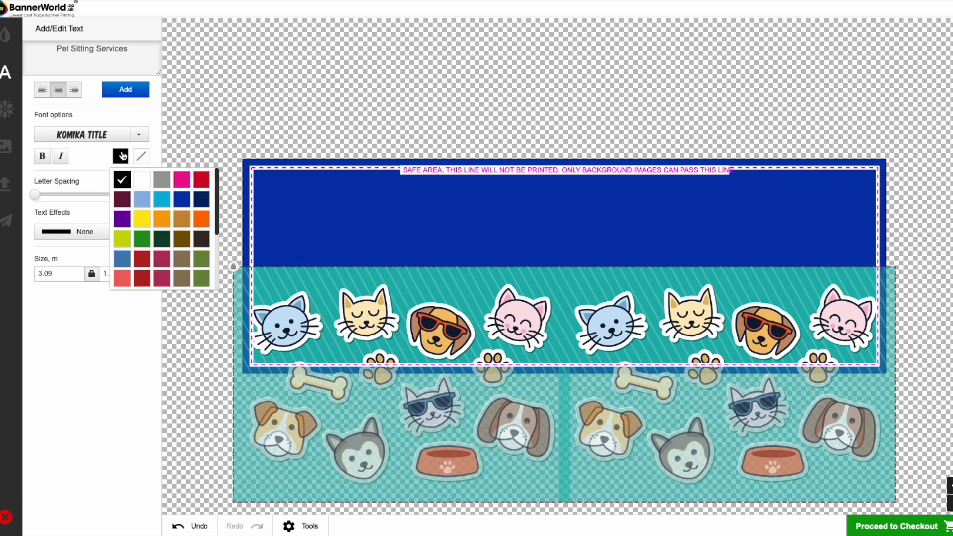
left_click(142, 179)
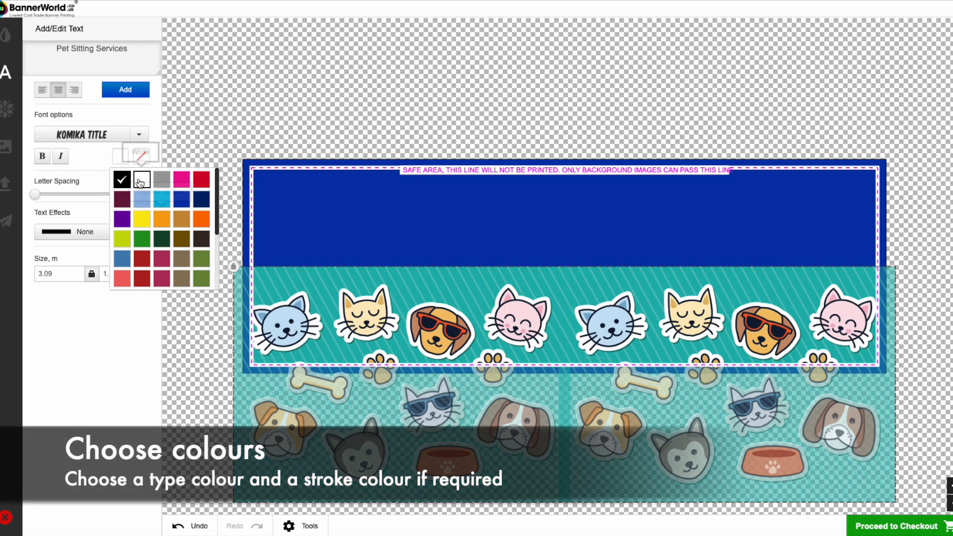
left_click(139, 91)
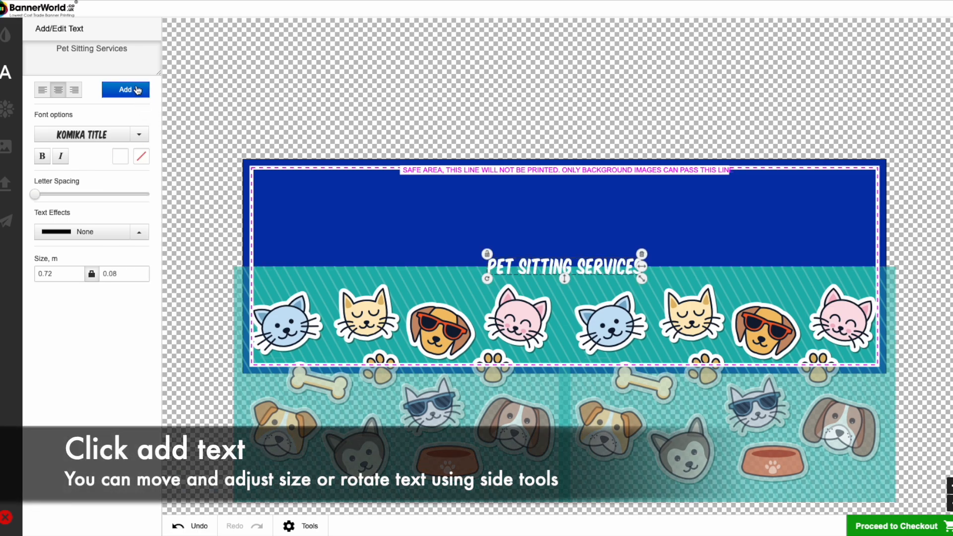
- Place the heading in the banner's upper left and enlarge it to about 1.71 × 0.19 m
left_click_drag(545, 272, 347, 203)
left_click_drag(438, 213, 541, 230)
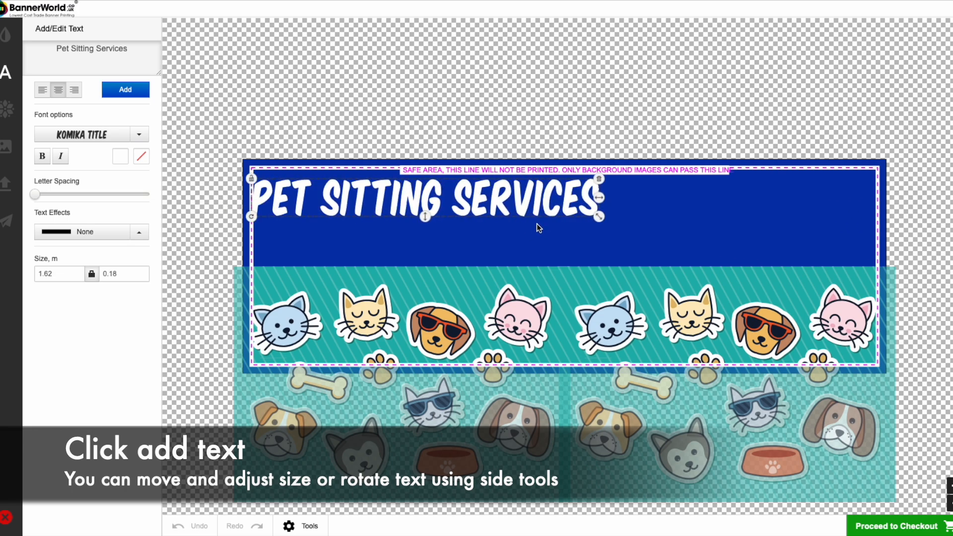
left_click_drag(477, 214, 500, 223)
left_click_drag(624, 233, 637, 233)
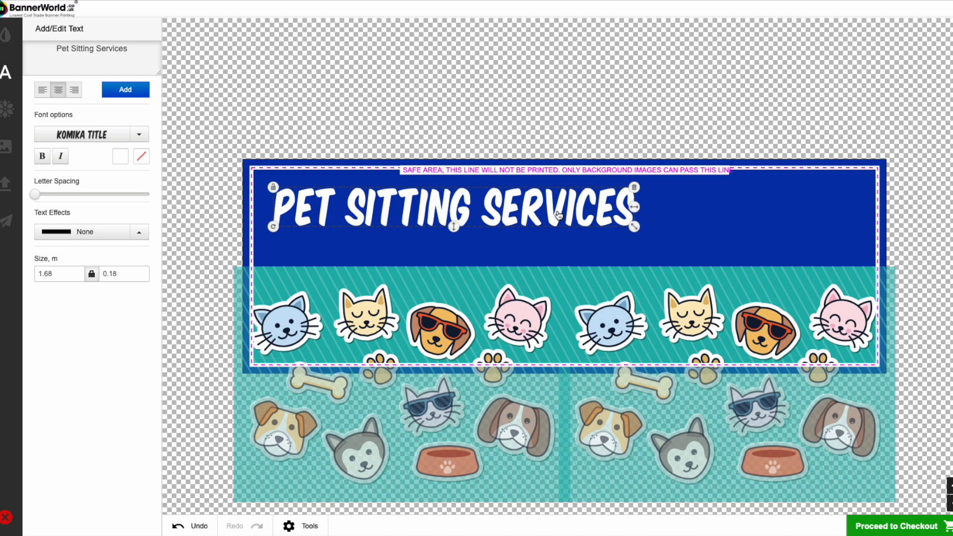
left_click_drag(559, 216, 560, 215)
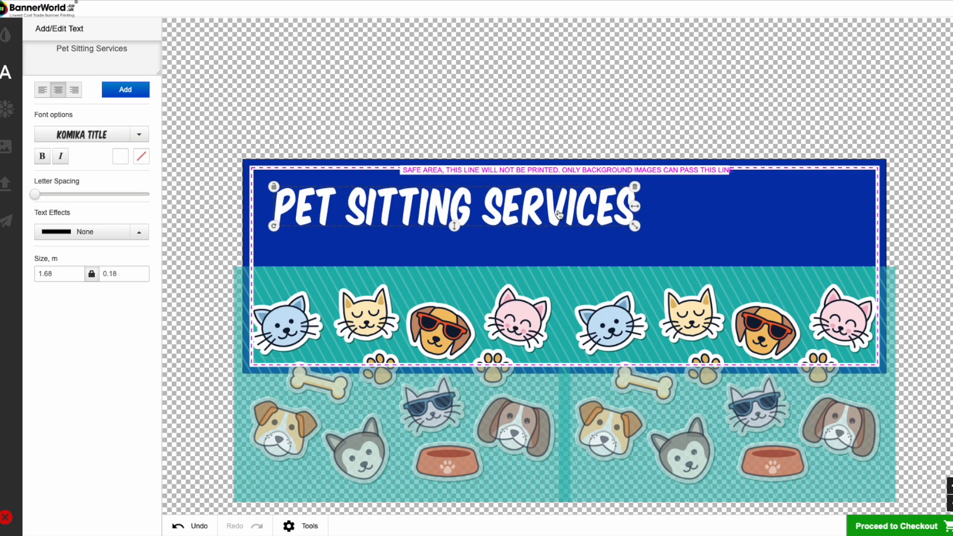
left_click_drag(627, 227, 633, 227)
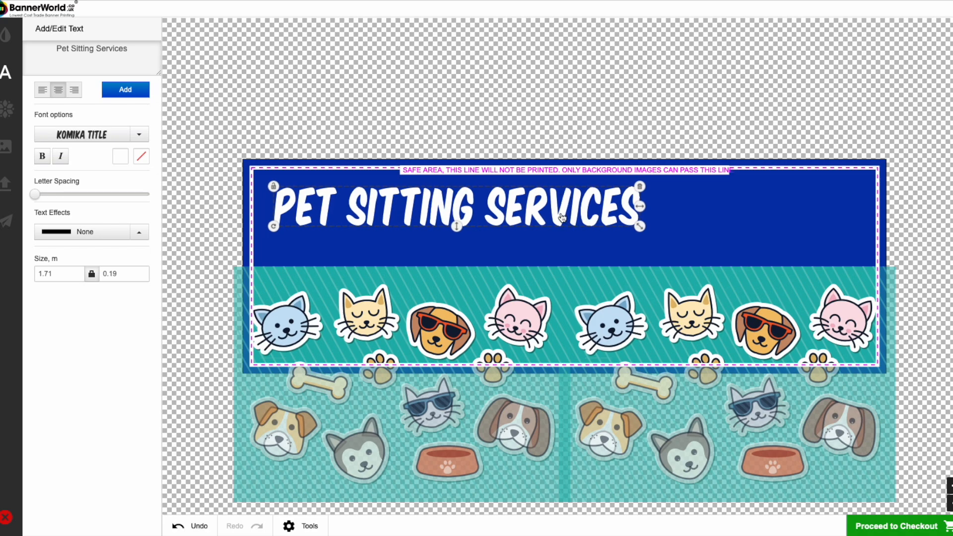
- Start a second text item with "DOG WALKING" and "PET SITTING" on separate lines
left_click(421, 248)
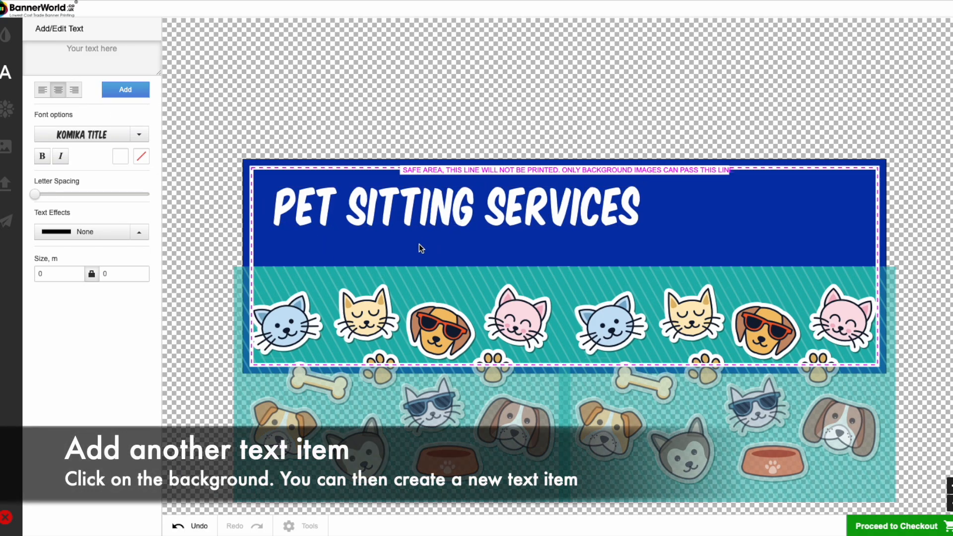
left_click(83, 51)
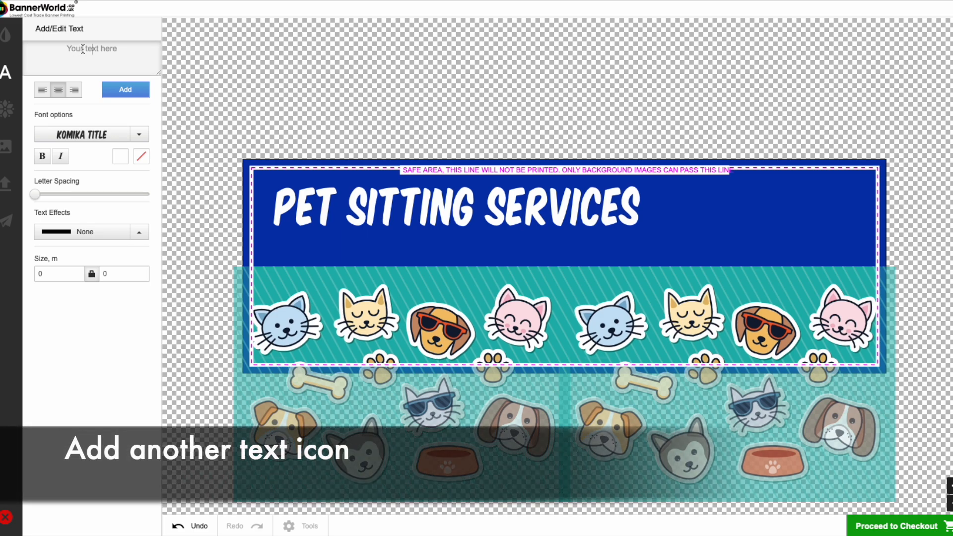
type("Dog ")
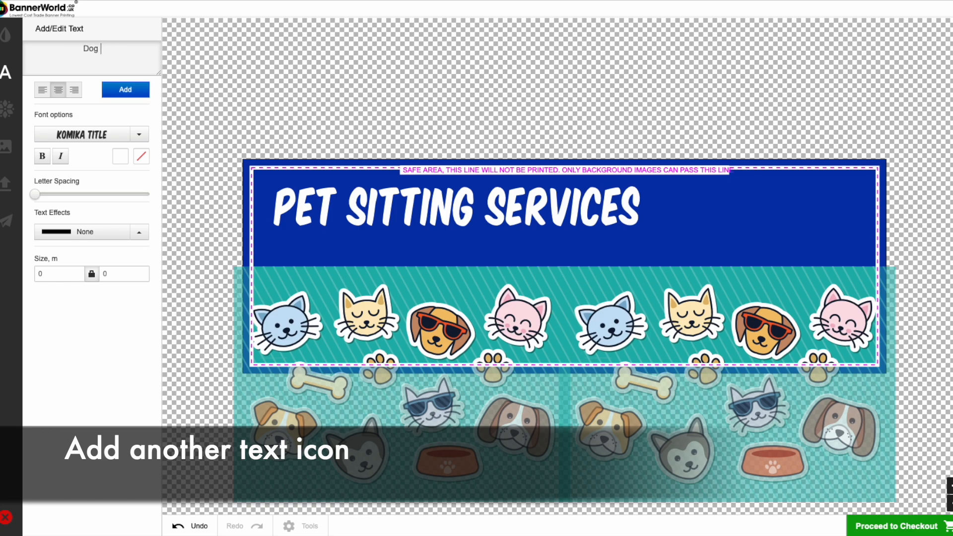
type("Walki")
key("BackSpace")
key("BackSpace")
key("BackSpace")
key("BackSpace")
key("BackSpace")
key("BackSpace")
key("BackSpace")
type("G WALKING")
key("Return")
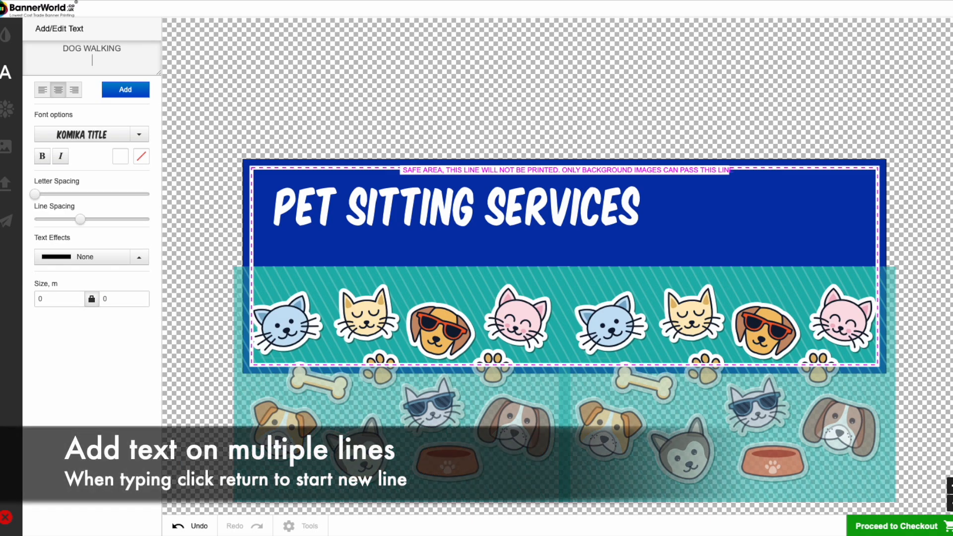
type("PET SITTIMH")
key("BackSpace")
key("BackSpace")
type("NG")
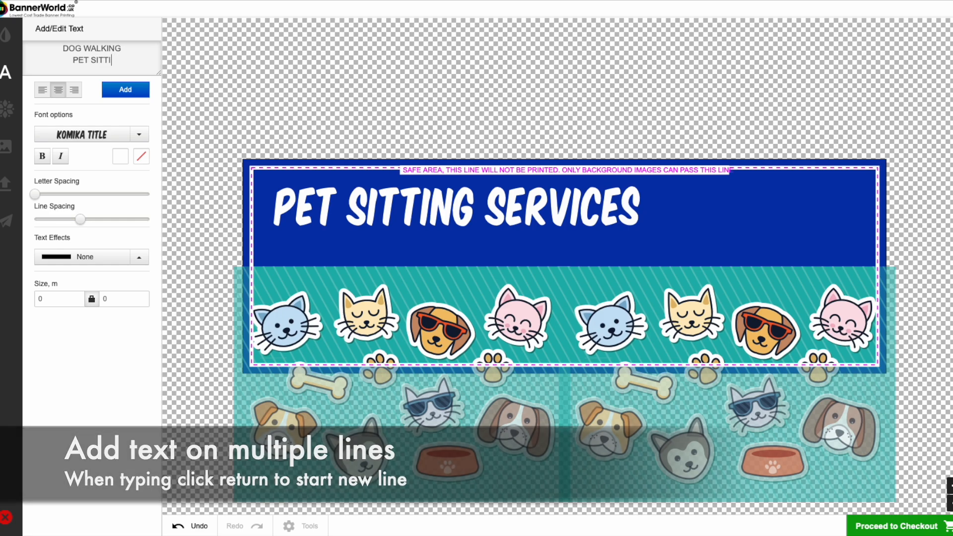
- Set the two-line text's font to Firecat
left_click(81, 143)
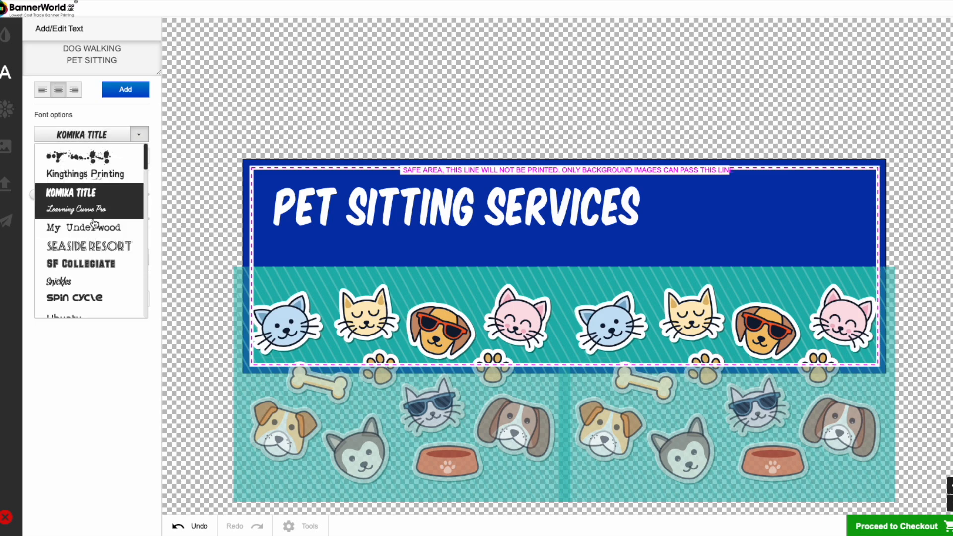
scroll(94, 222, "down", 5)
scroll(94, 223, "down", 5)
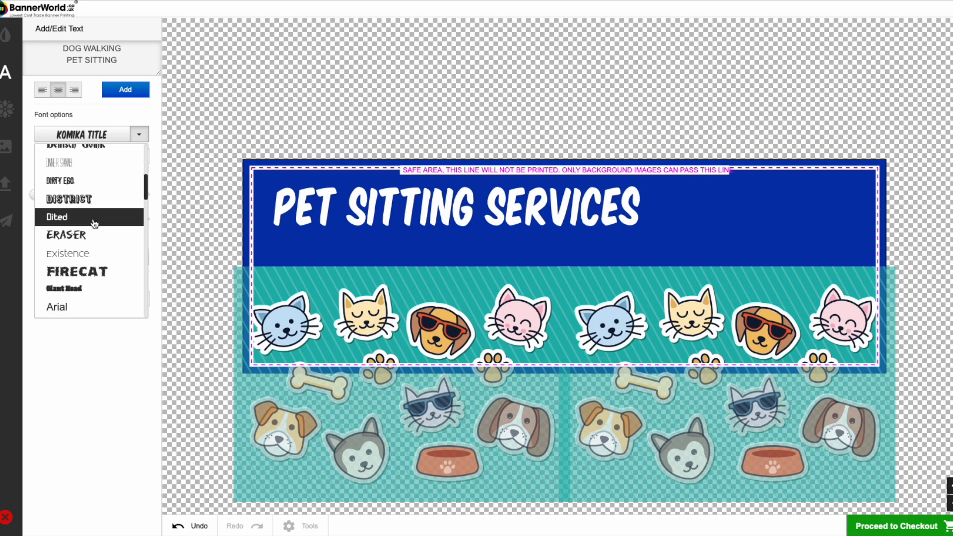
scroll(95, 224, "down", 1)
left_click(92, 246)
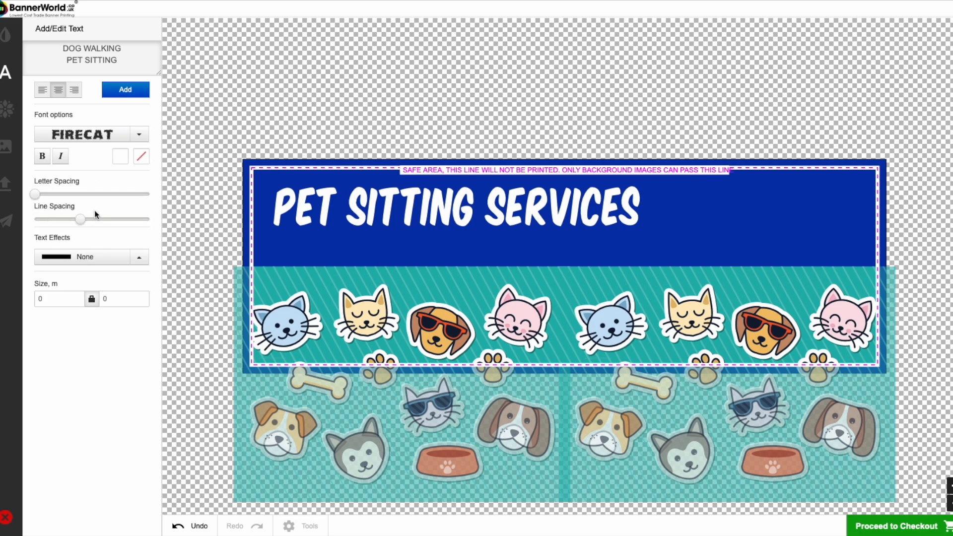
- Colour the two-line text orange and add it to the banner, to the right of the white heading
left_click(121, 157)
left_click(162, 219)
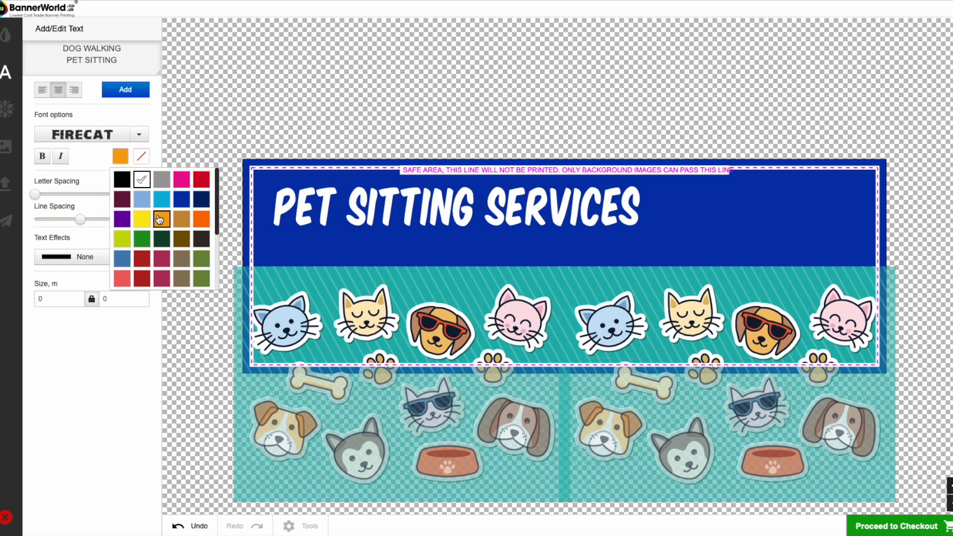
left_click(112, 108)
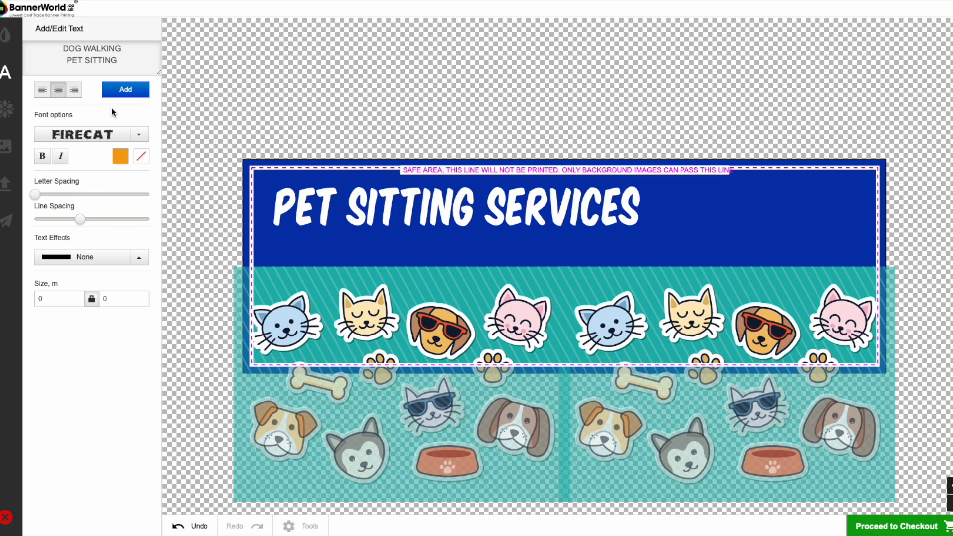
left_click(121, 92)
left_click_drag(587, 263, 777, 205)
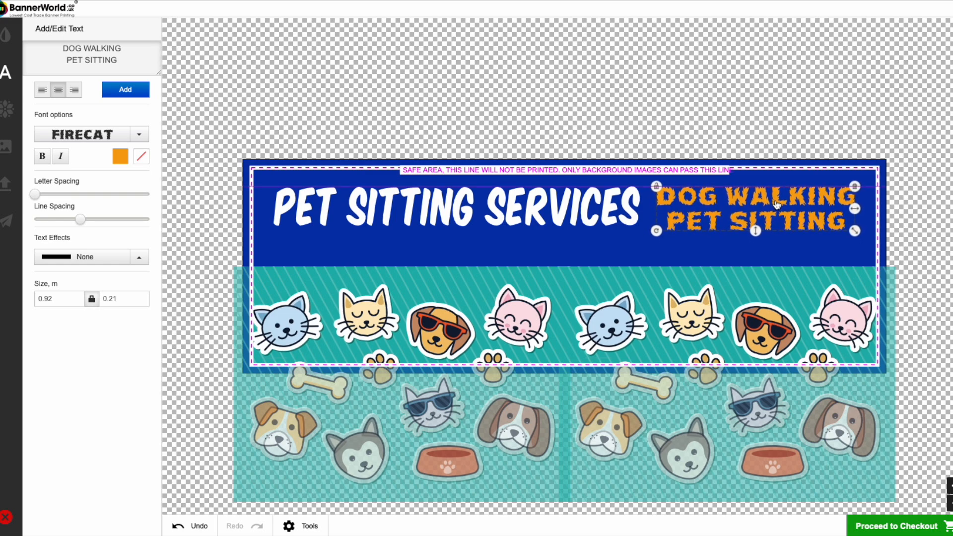
- Set the font of the orange "DOG WALKING / PET SITTING" text to Arial and nudge the text slightly upwards
left_click(102, 133)
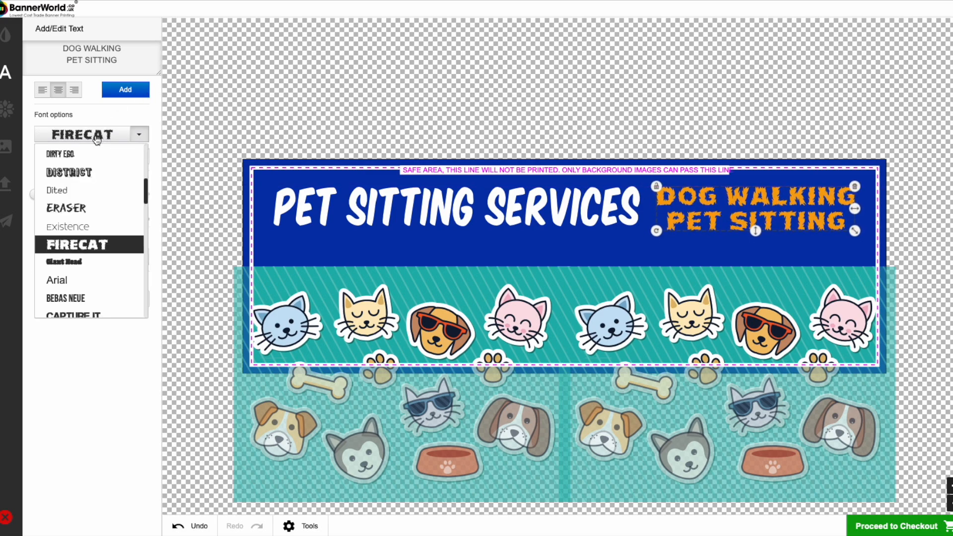
left_click(89, 298)
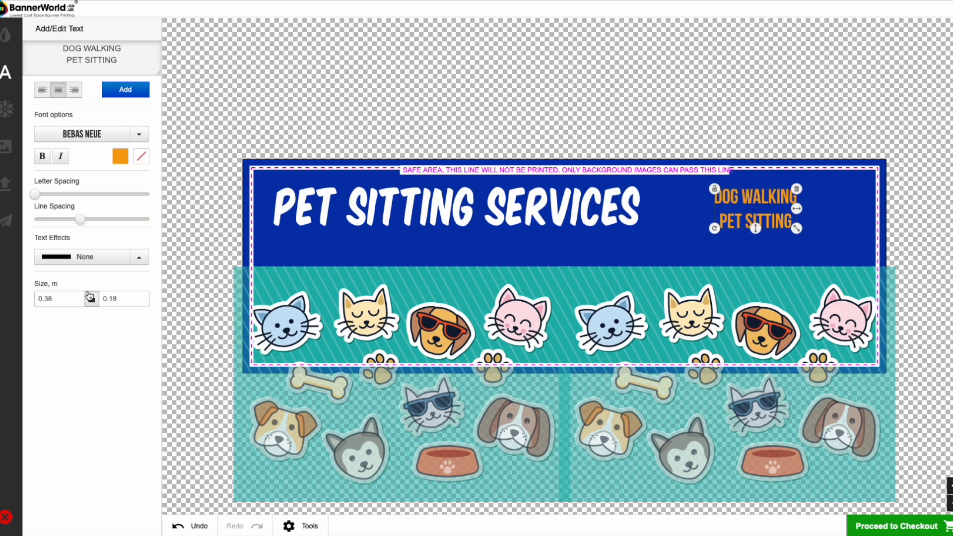
left_click(76, 137)
scroll(75, 233, "down", 2)
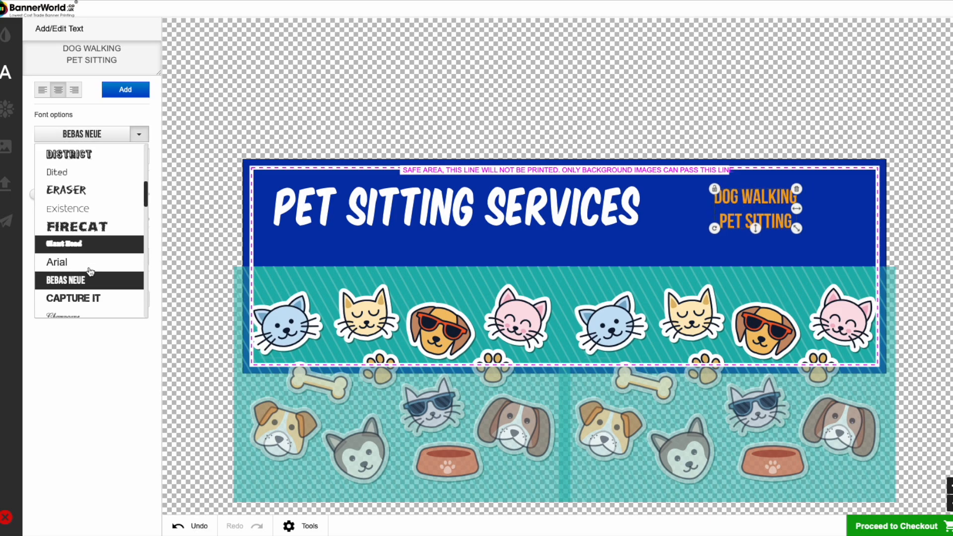
left_click(74, 228)
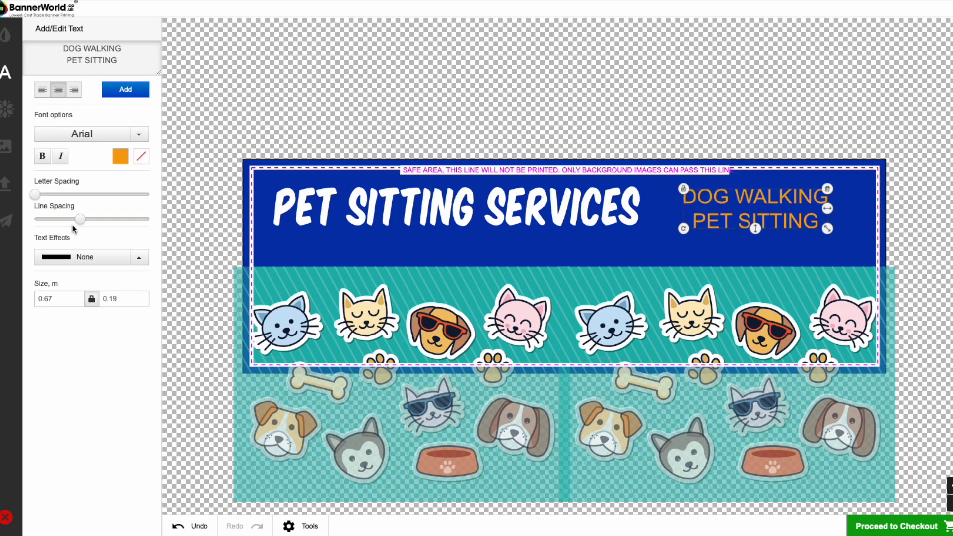
left_click_drag(740, 201, 742, 198)
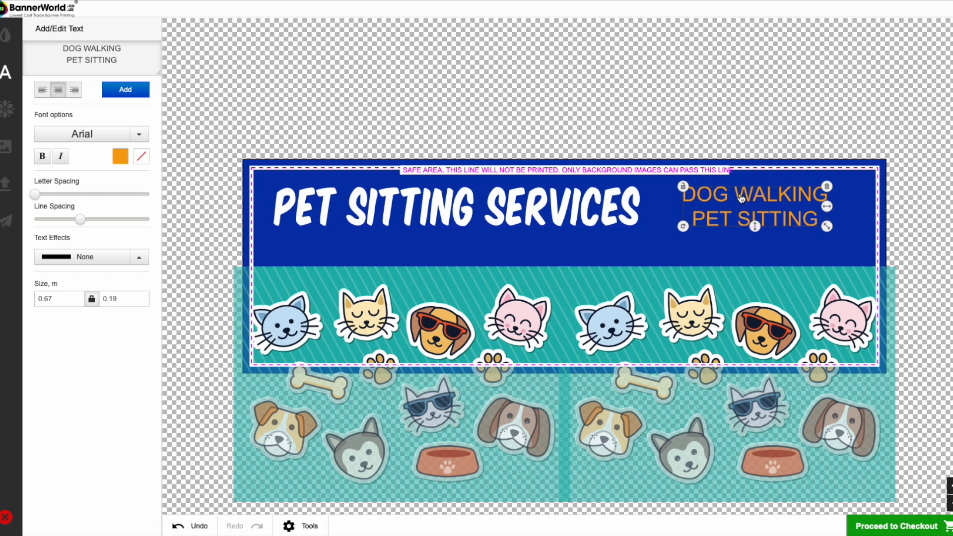
- Apply a gentle Curve Up effect to the orange two-line text and shift it up beside the white heading
left_click(52, 259)
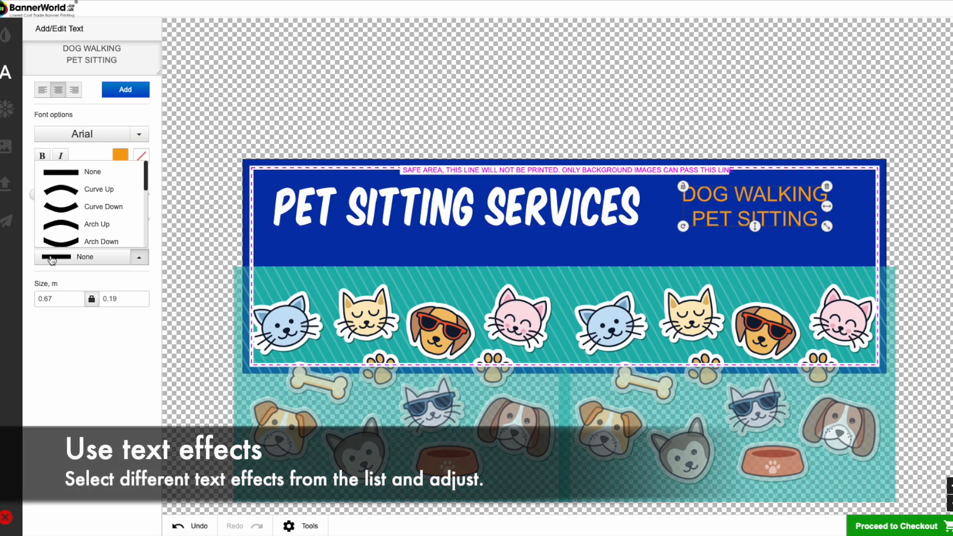
left_click(74, 190)
left_click_drag(94, 271, 50, 276)
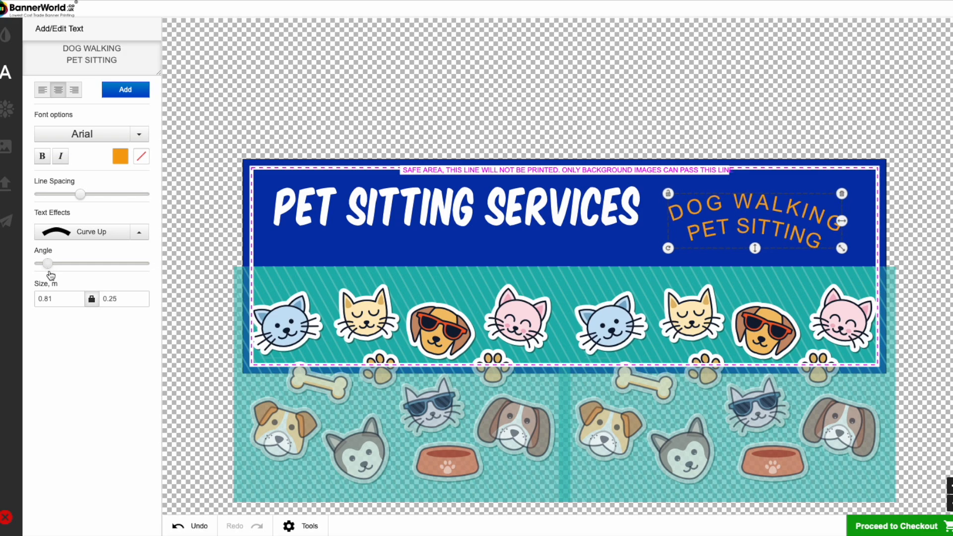
left_click_drag(798, 214, 796, 209)
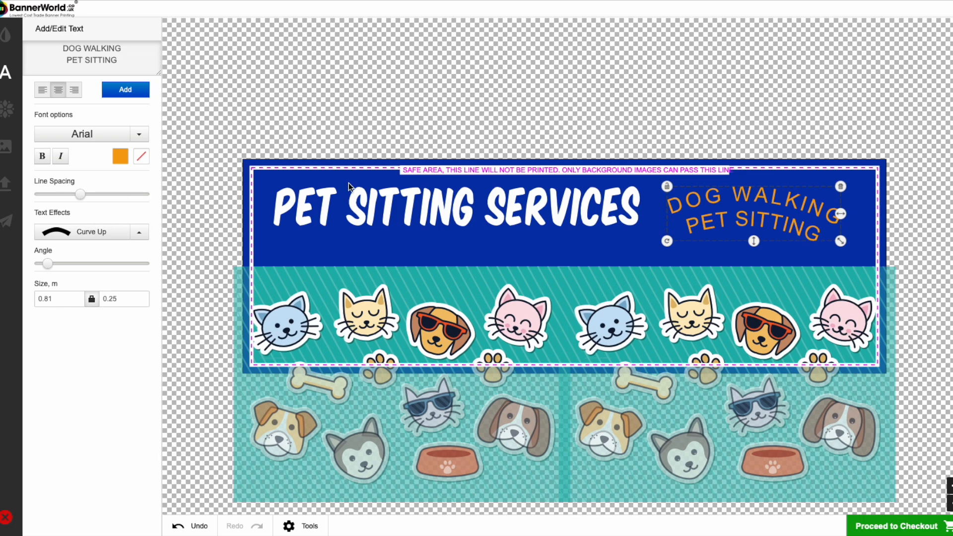
- Give the white "PET SITTING SERVICES" heading a black outline
left_click(362, 201)
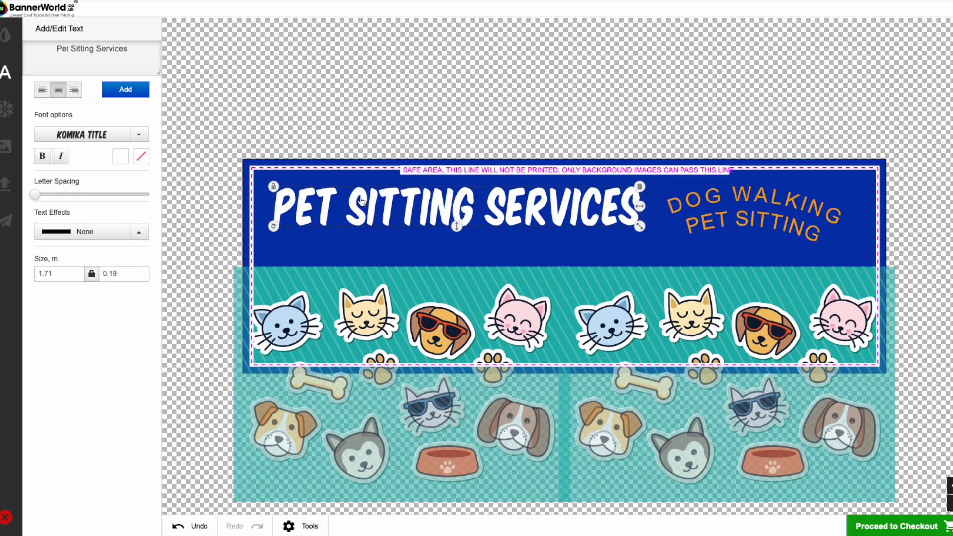
left_click(142, 157)
left_click(181, 220)
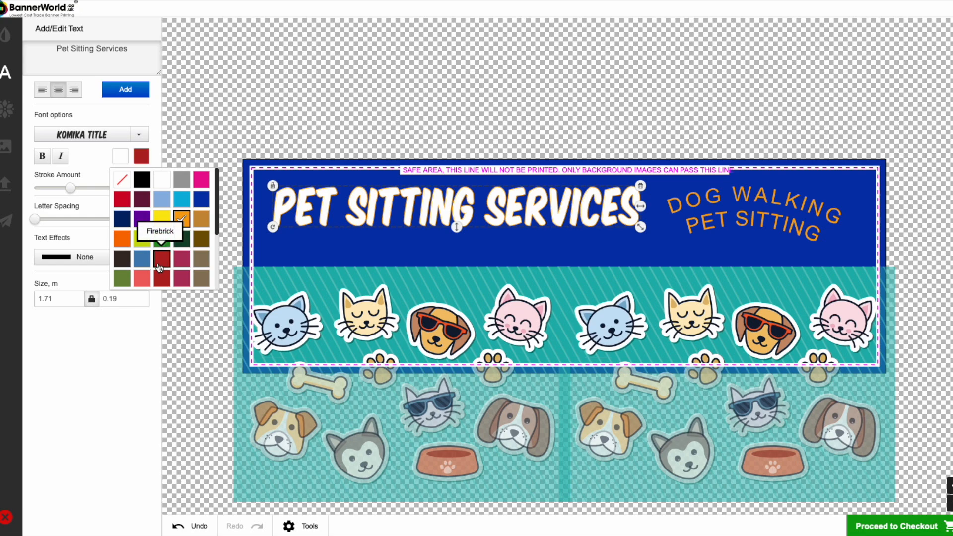
left_click(142, 181)
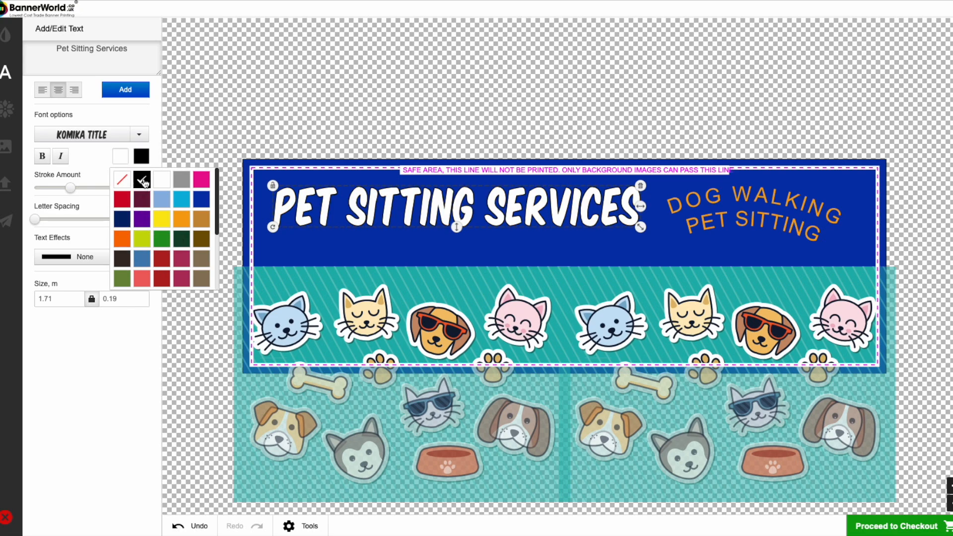
left_click(98, 178)
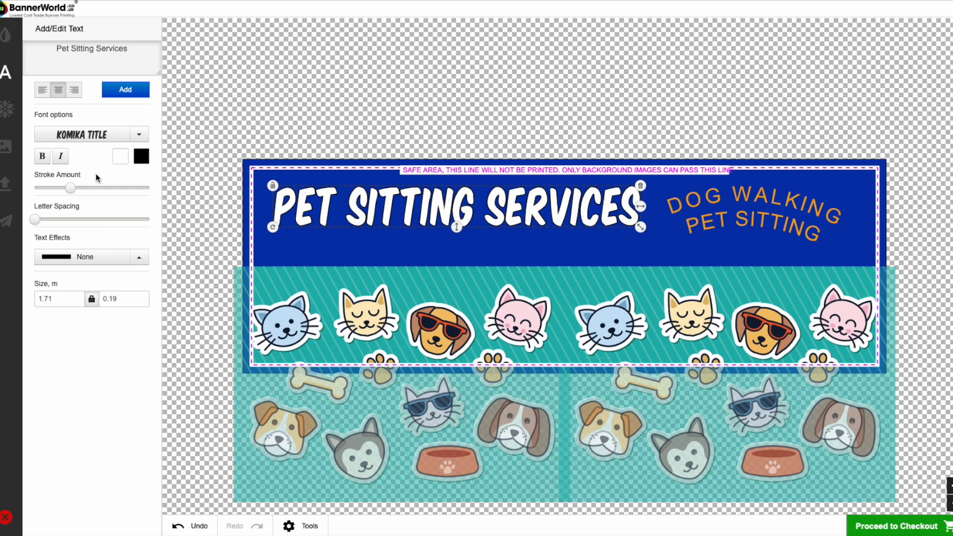
- Raise the heading's stroke amount to the maximum and fine-tune the heading at about 1.75 × 0.21 m
left_click_drag(74, 190, 150, 192)
mouse_move(35, 219)
left_mouse_down()
mouse_move(48, 220)
mouse_move(35, 219)
left_mouse_up()
left_click_drag(522, 219, 382, 215)
left_click_drag(566, 221, 608, 225)
left_click_drag(533, 214, 548, 215)
left_click_drag(623, 225, 633, 227)
left_click_drag(579, 211, 583, 208)
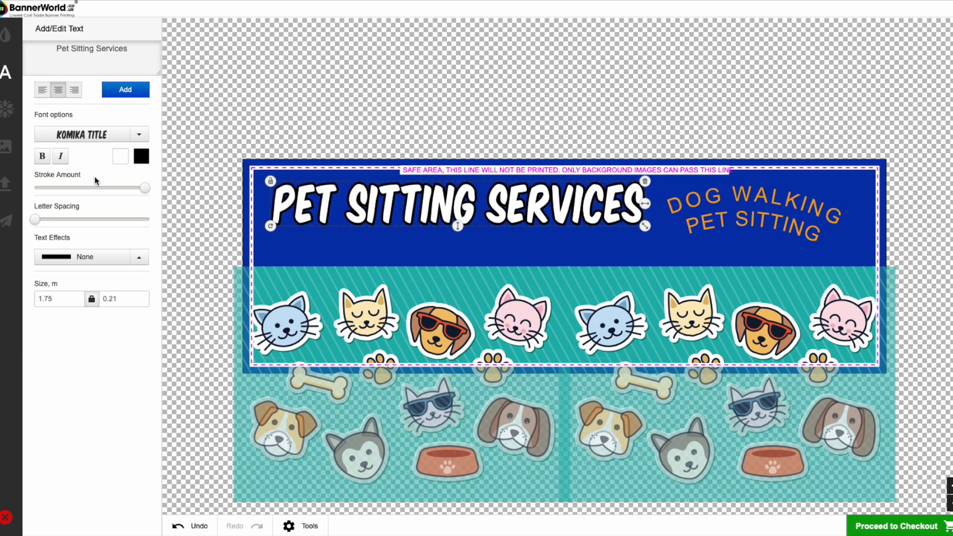
left_click(288, 250)
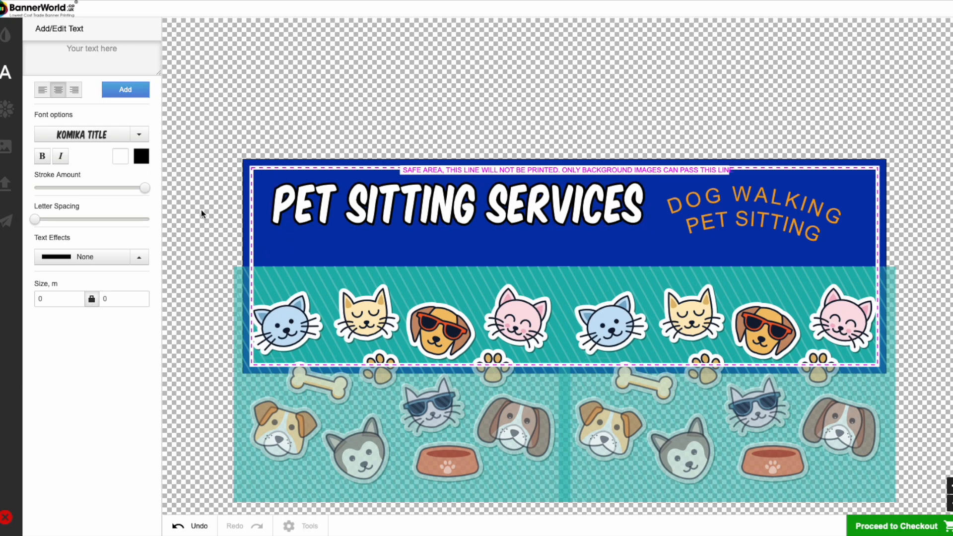
- Start a third text item reading "FULLY INSURED" in the College font
left_click(101, 55)
type("FU")
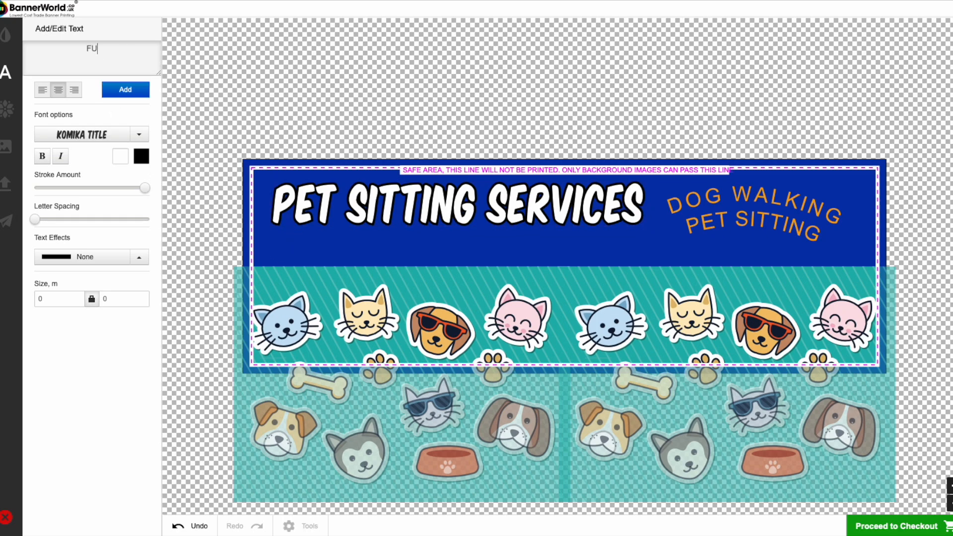
type("LLY INSURED")
left_click(99, 138)
scroll(88, 185, "down", 3)
scroll(88, 186, "down", 10)
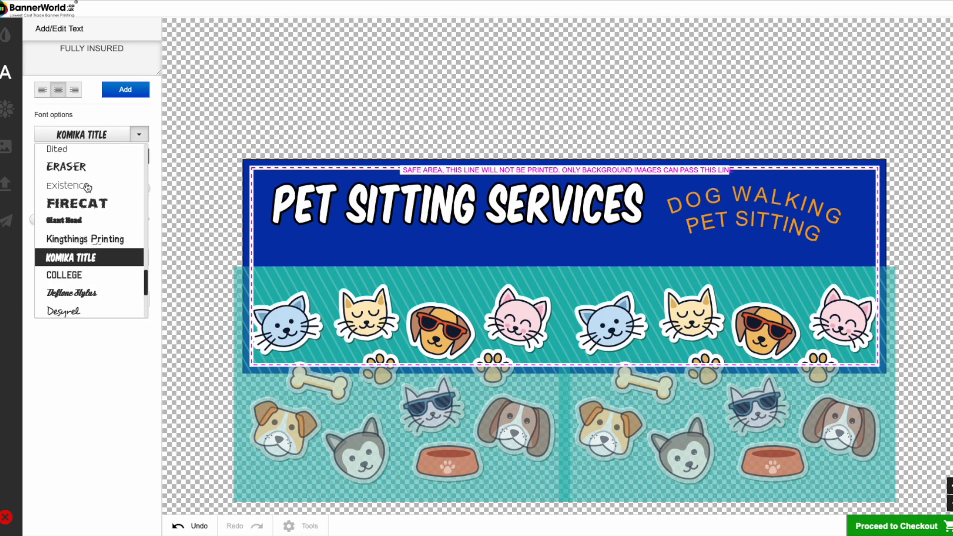
left_click(73, 170)
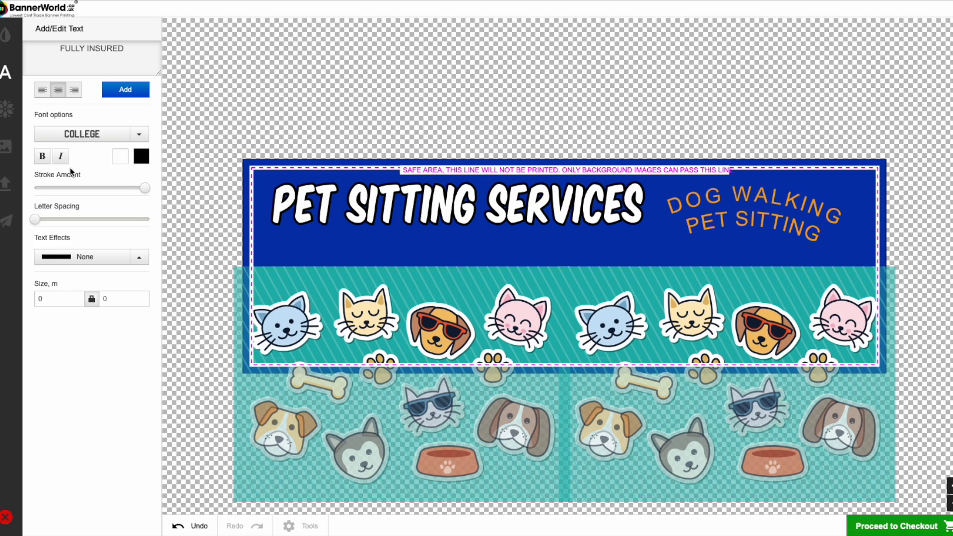
- Give the white "FULLY INSURED" text an orange outline and add it to the banner
left_click(142, 158)
left_click(181, 219)
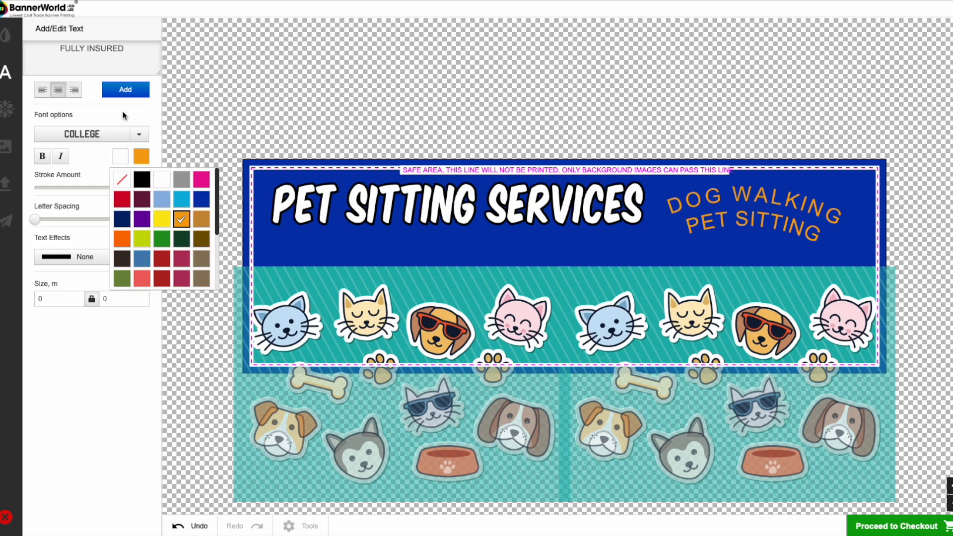
left_click(93, 273)
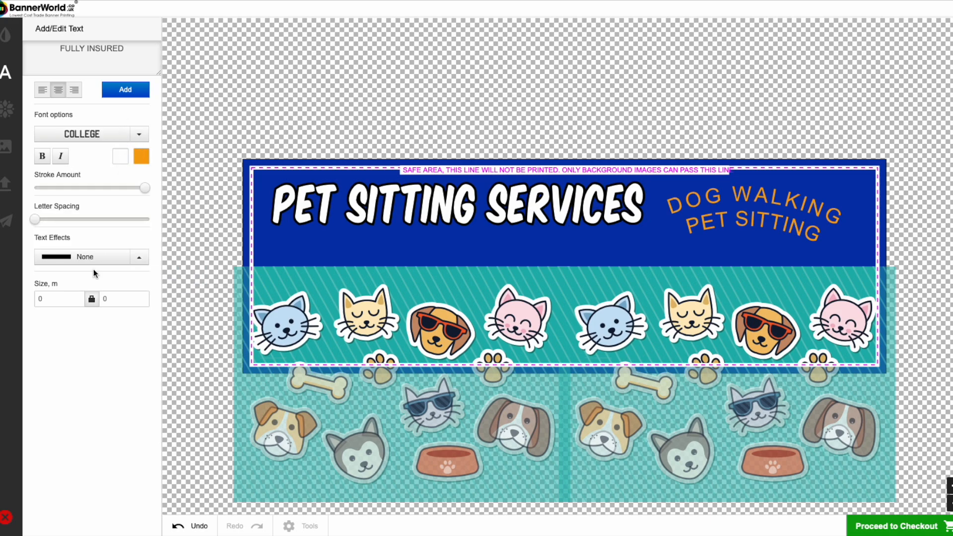
left_click(126, 92)
- Centre "FULLY INSURED" beneath the heading and widen its letter spacing until the text is about 1.06 × 0.07 m
left_click_drag(545, 270, 448, 251)
left_click_drag(36, 221, 47, 224)
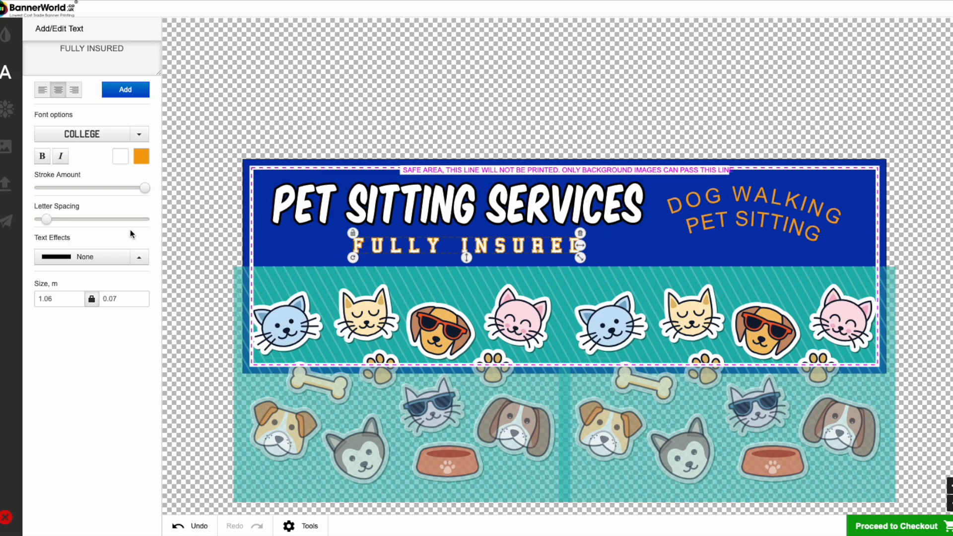
left_click(462, 203)
mouse_move(483, 253)
left_mouse_down()
mouse_move(474, 254)
mouse_move(491, 254)
left_mouse_up()
left_click(663, 243)
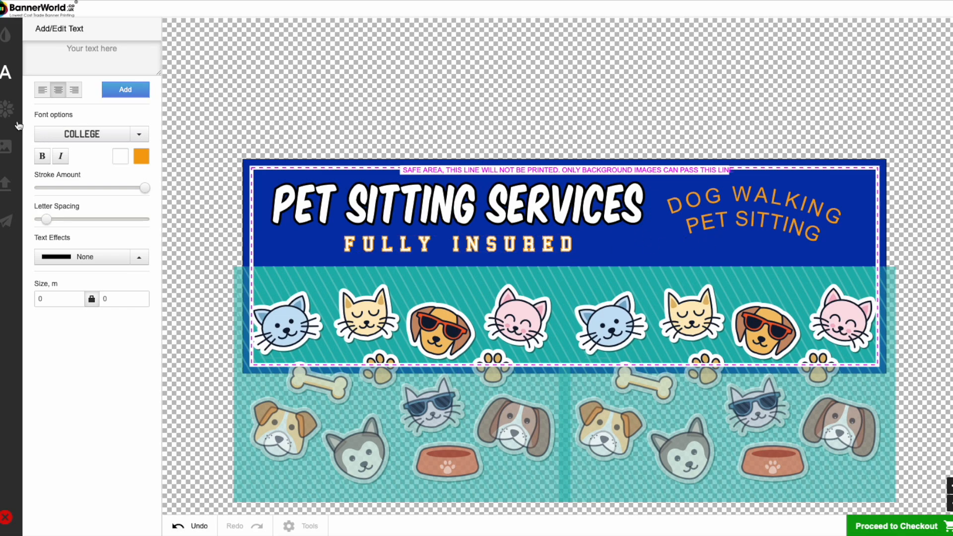
- Browse the clip art library, looking through the Logos category and the list of all categories
left_click(7, 109)
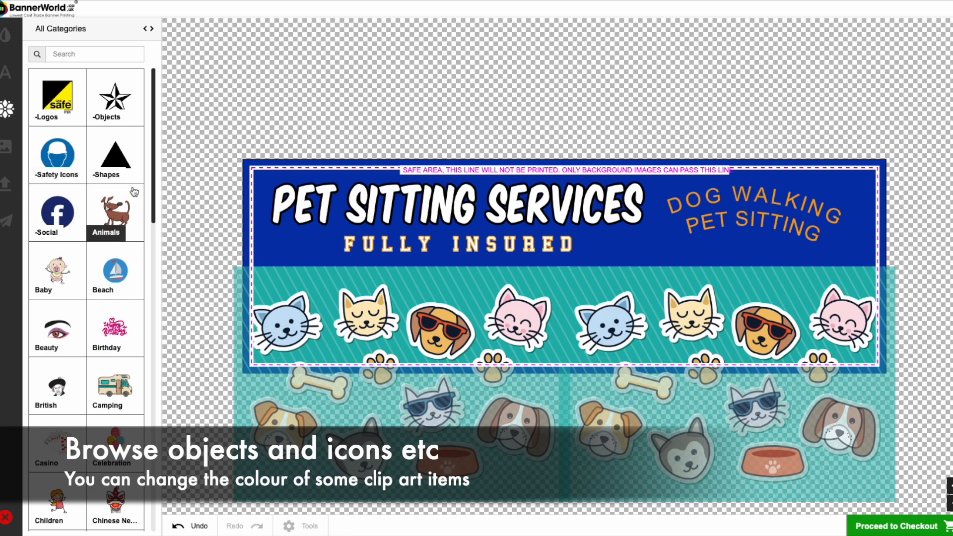
left_click(58, 103)
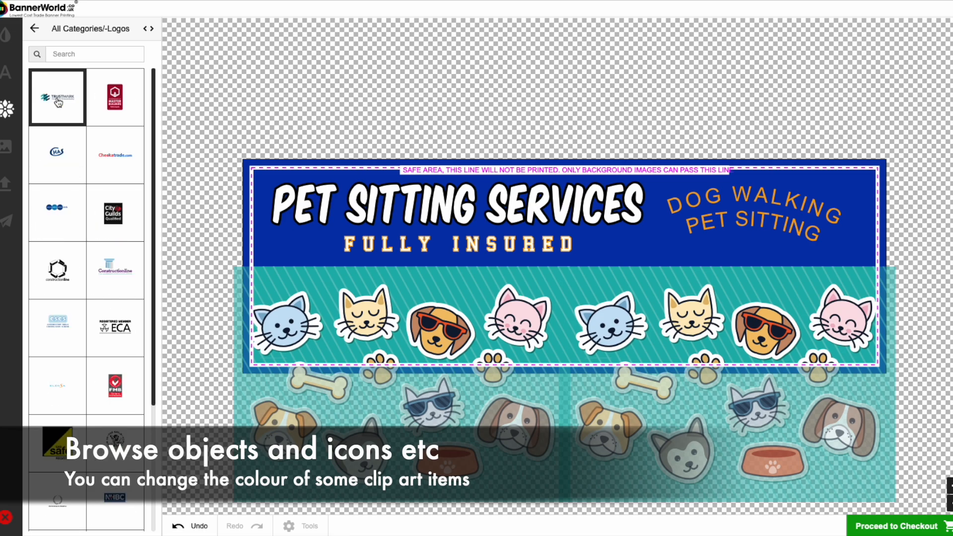
scroll(99, 173, "down", 5)
scroll(99, 172, "down", 1)
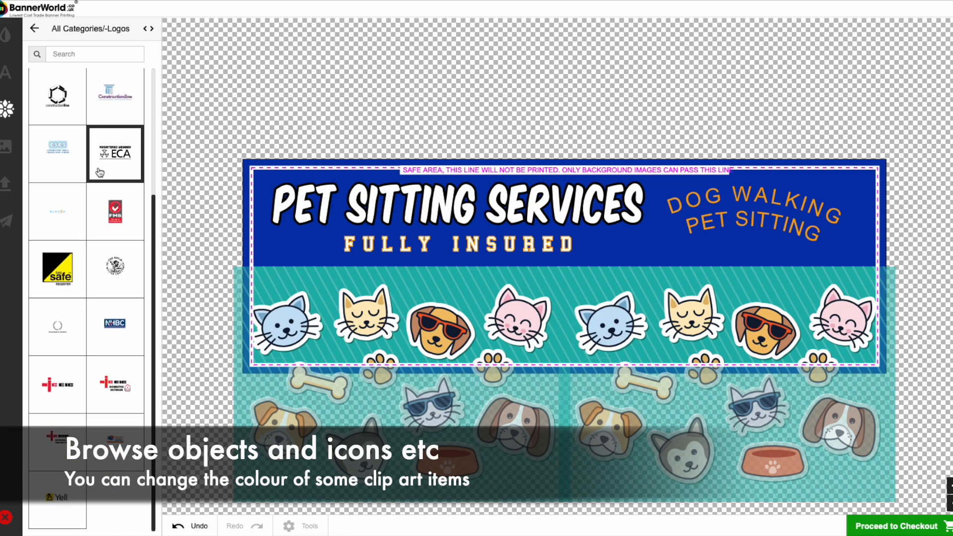
scroll(98, 172, "up", 5)
left_click(35, 29)
scroll(100, 169, "down", 5)
scroll(111, 169, "down", 12)
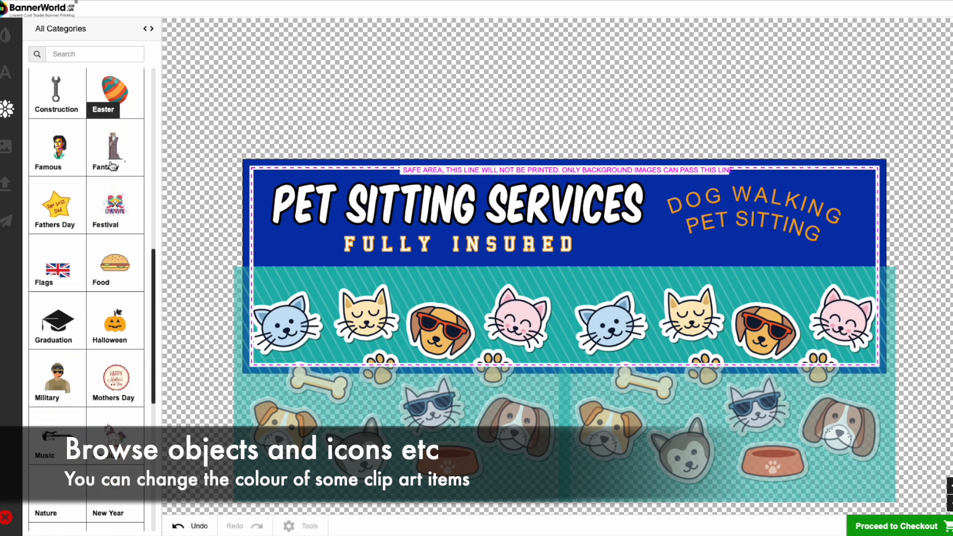
scroll(113, 179, "up", 15)
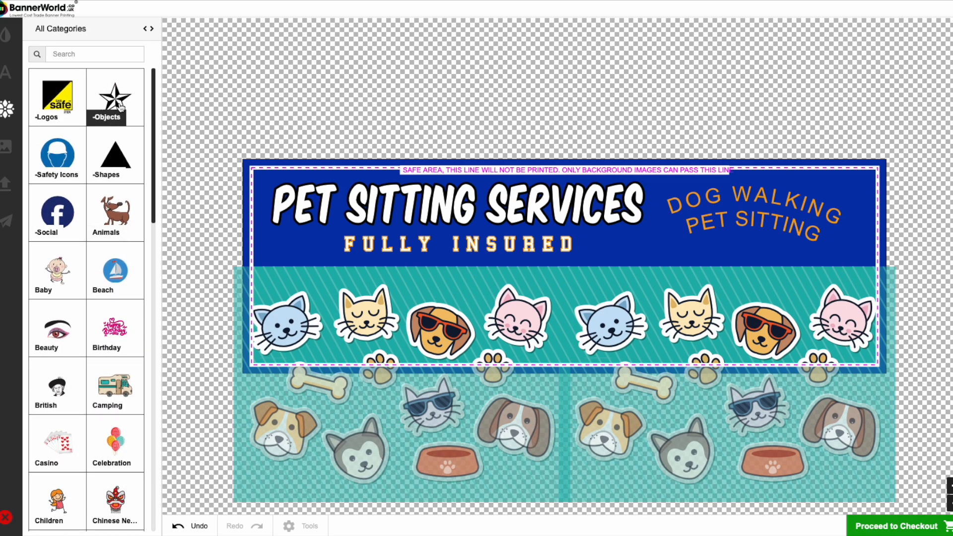
- Add the round Facebook icon from the Social category, shrunk to about 0.10 × 0.10 m, below the orange text
left_click(54, 214)
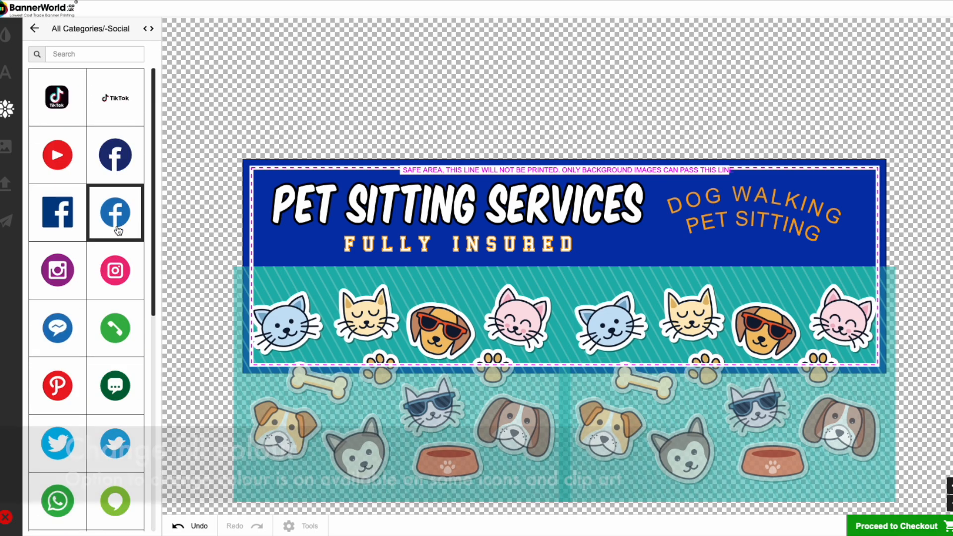
left_click(122, 165)
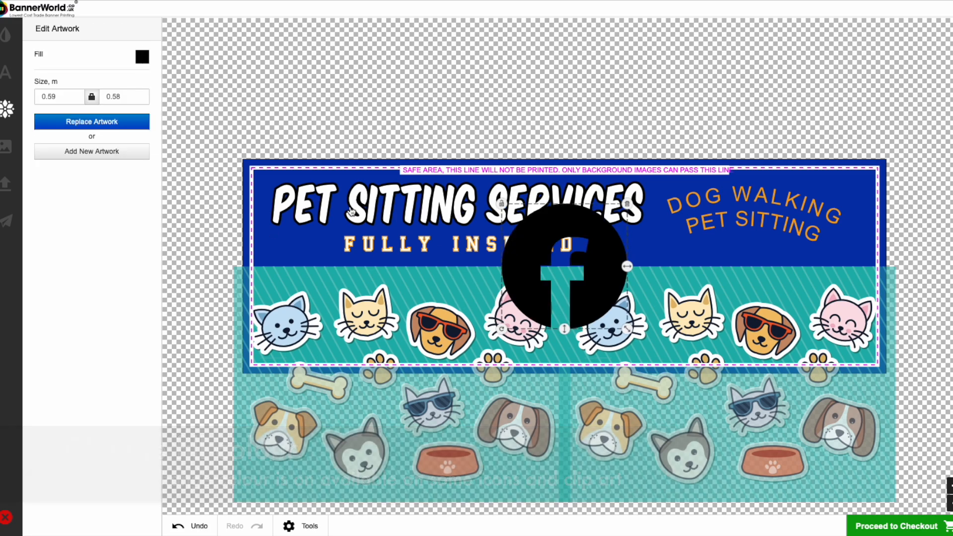
left_click_drag(627, 329, 736, 283)
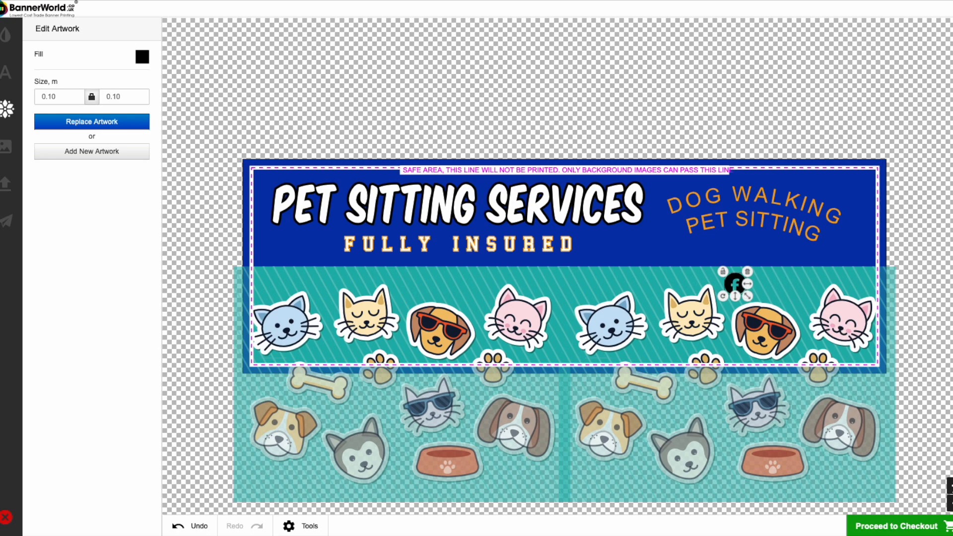
- Reduce the Facebook icon to about 0.08 × 0.08 m and nudge it up and to the left
left_click(951, 486)
left_click(950, 487)
left_click(951, 487)
left_click(951, 486)
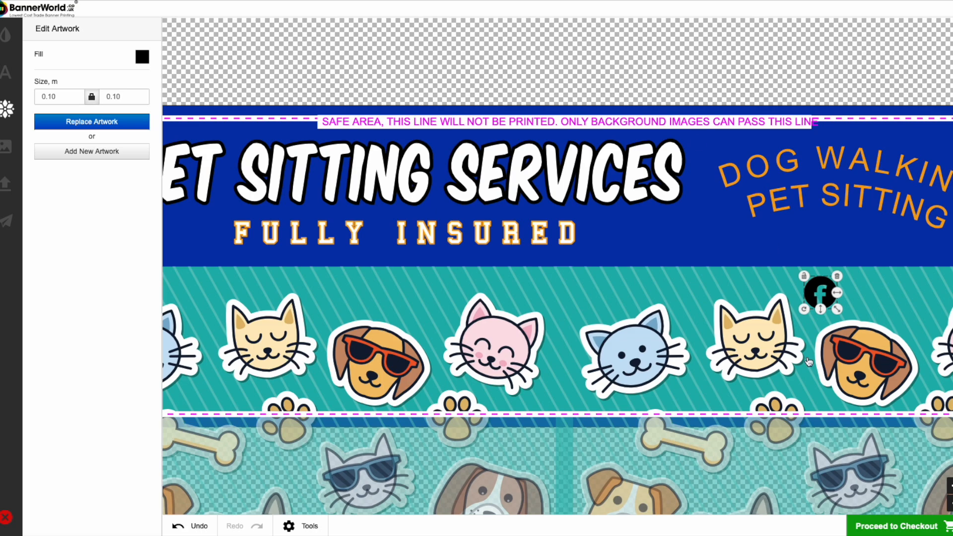
left_click(948, 505)
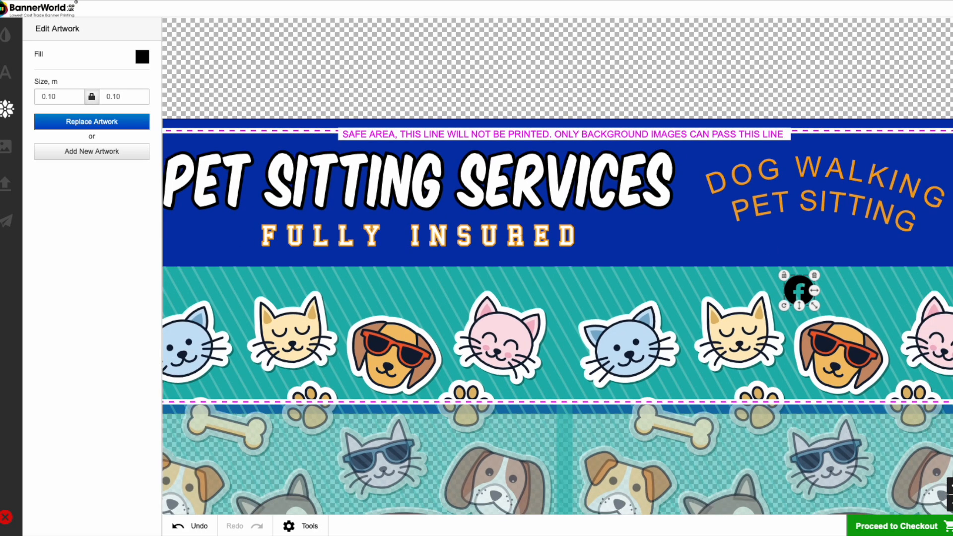
left_click(950, 504)
left_click_drag(788, 305, 784, 300)
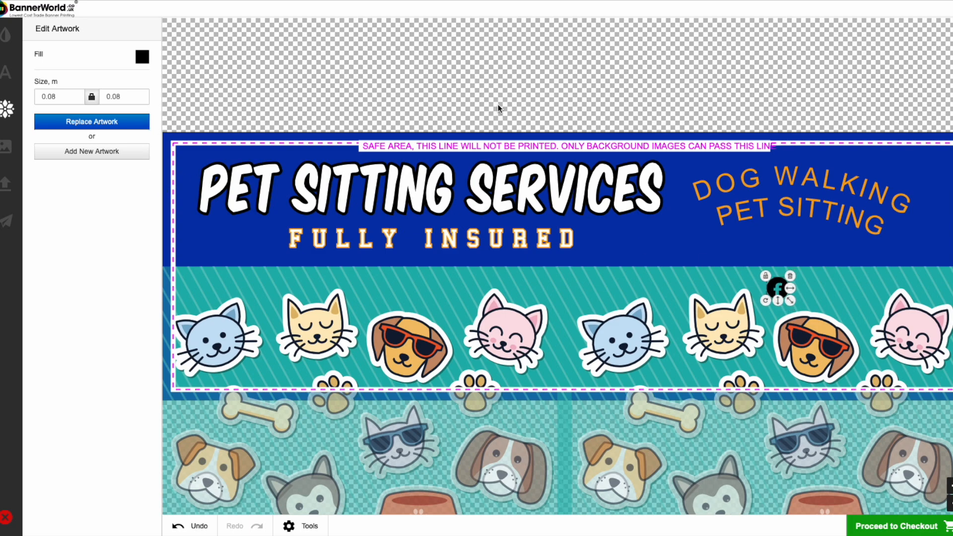
left_click_drag(777, 289, 773, 284)
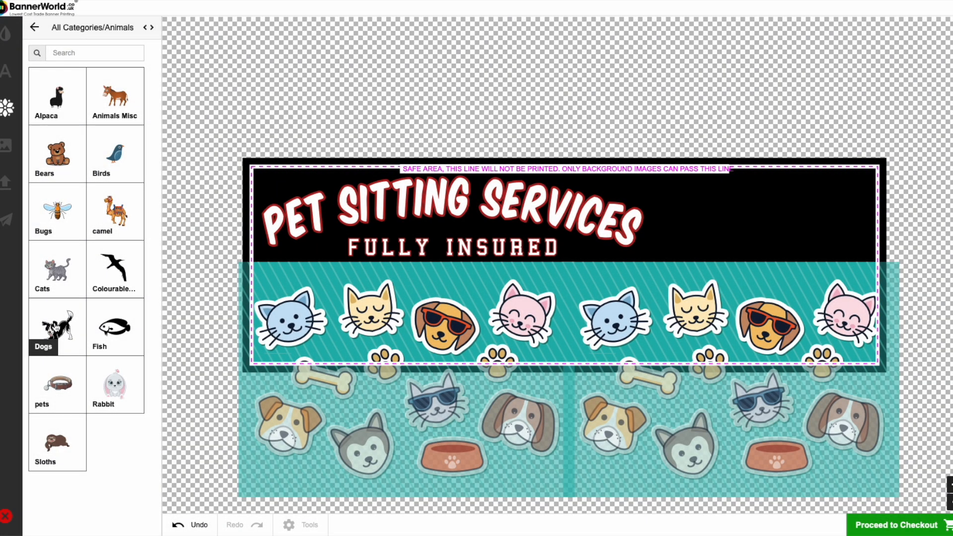
- Add the cartoon dog holding a bone from the Dogs category at the banner's right end, about 0.75 × 0.80 m
left_click(56, 327)
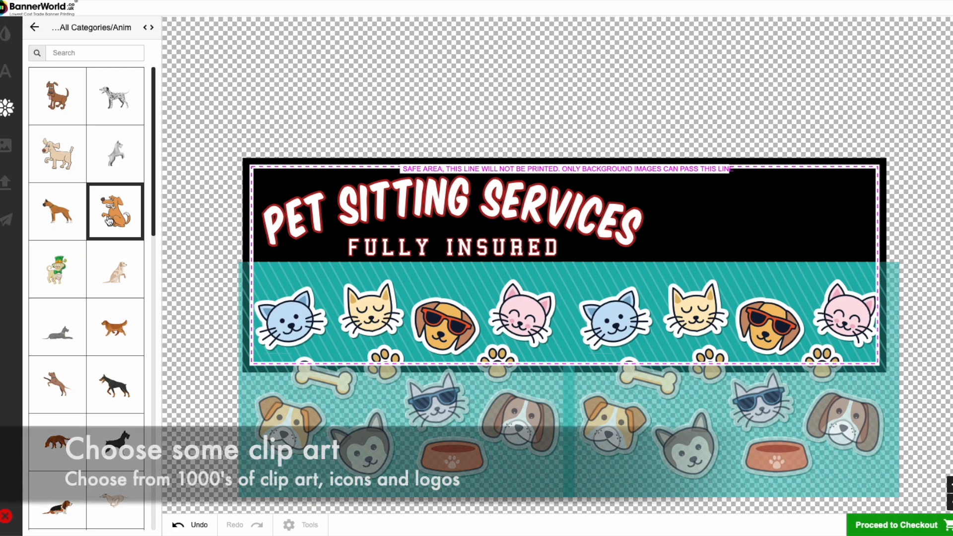
left_click(108, 217)
left_click_drag(593, 281, 790, 279)
left_click_drag(861, 346, 855, 339)
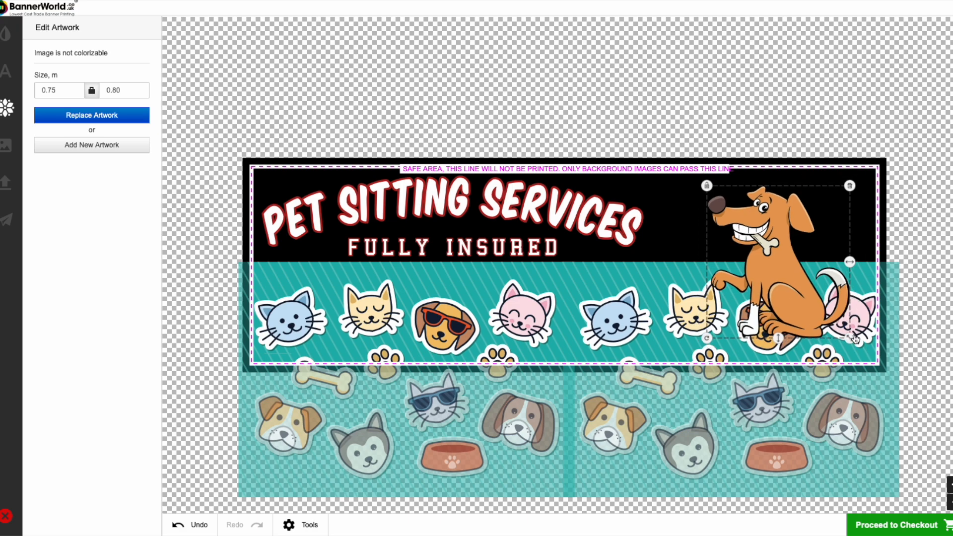
- Shrink the dog clip art to about 0.67 × 0.71 m, shift it slightly upward and send it one layer under
left_click_drag(789, 292, 785, 282)
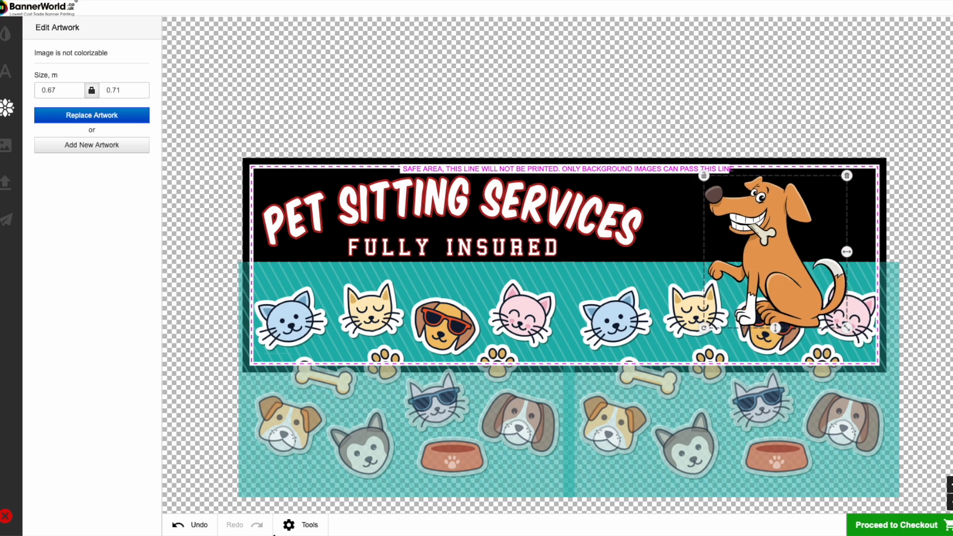
left_click(303, 525)
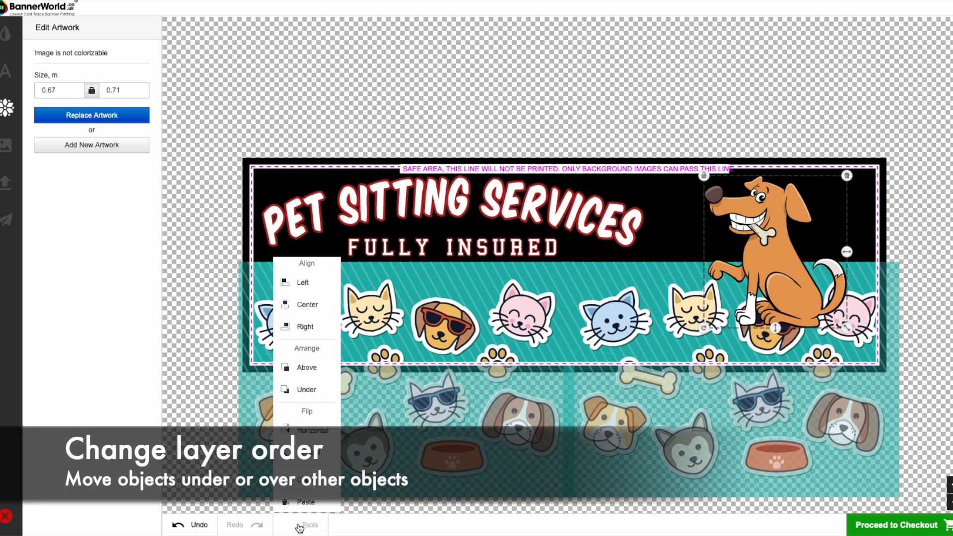
left_click(331, 395)
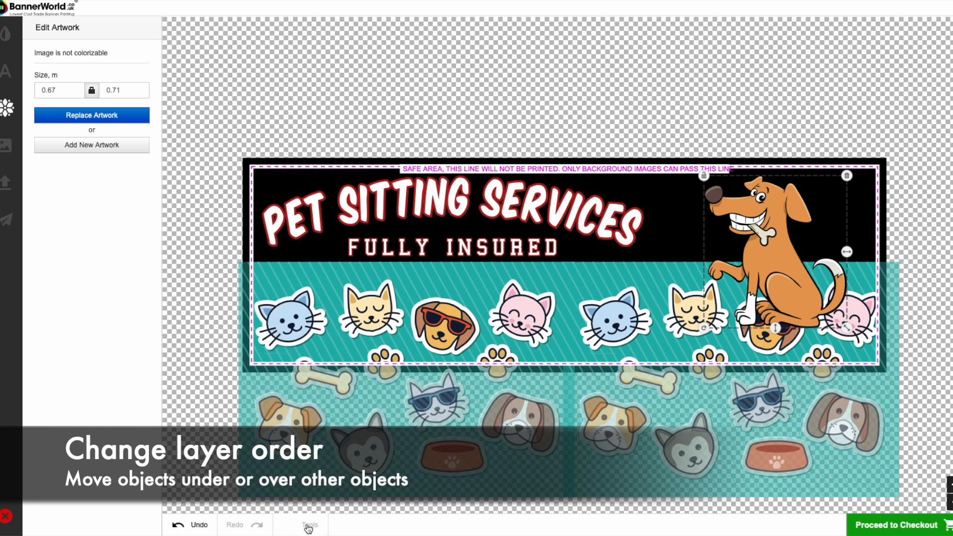
- Move the dog over the end of the heading text and send it under both the text and the animal background
left_click_drag(763, 279, 541, 264)
left_click(319, 525)
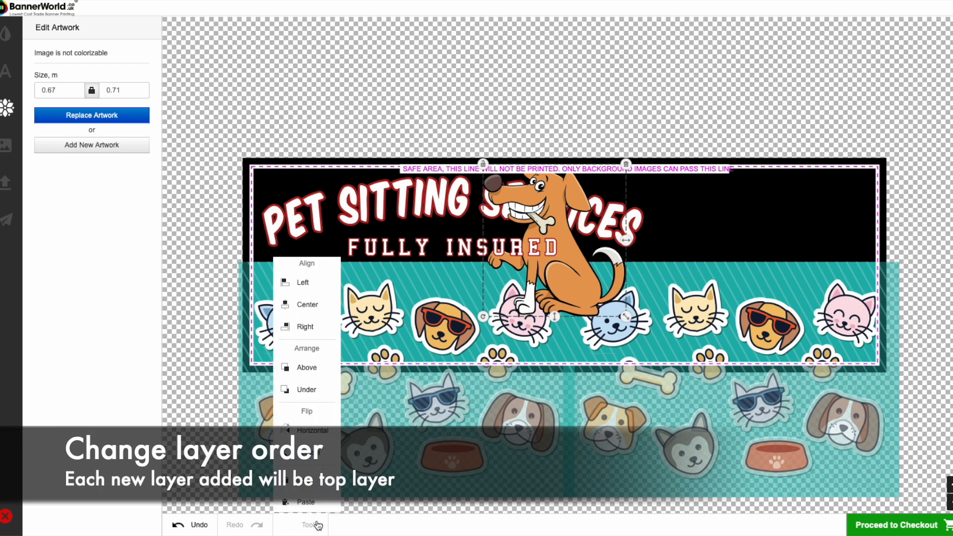
left_click(316, 390)
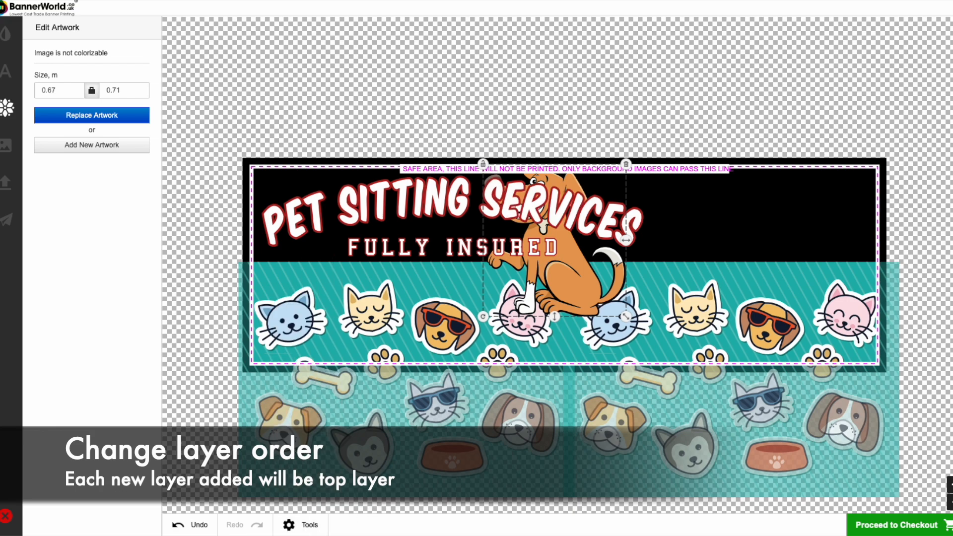
left_click(311, 526)
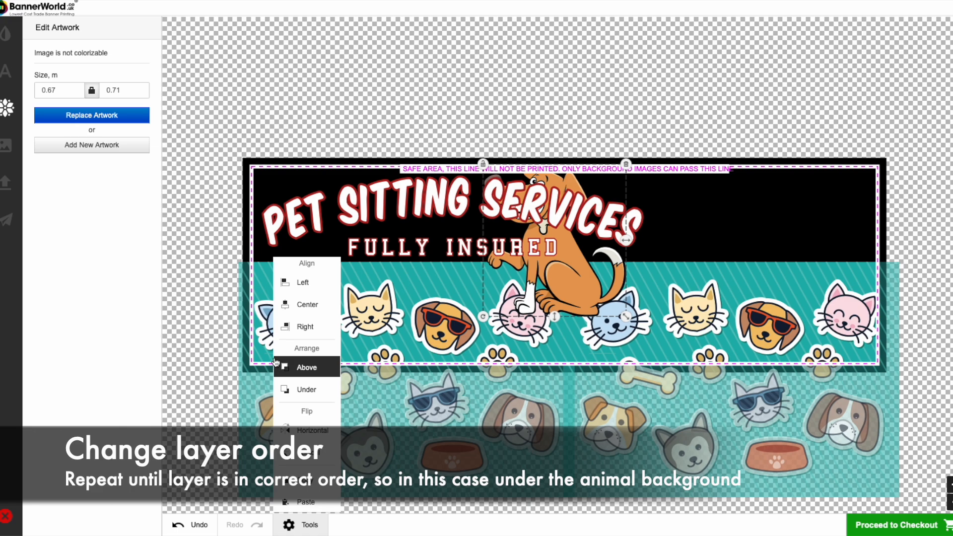
left_click(308, 390)
- Shift the PET SITTING SERVICES heading to the right and undo the move
left_click_drag(569, 243, 659, 246)
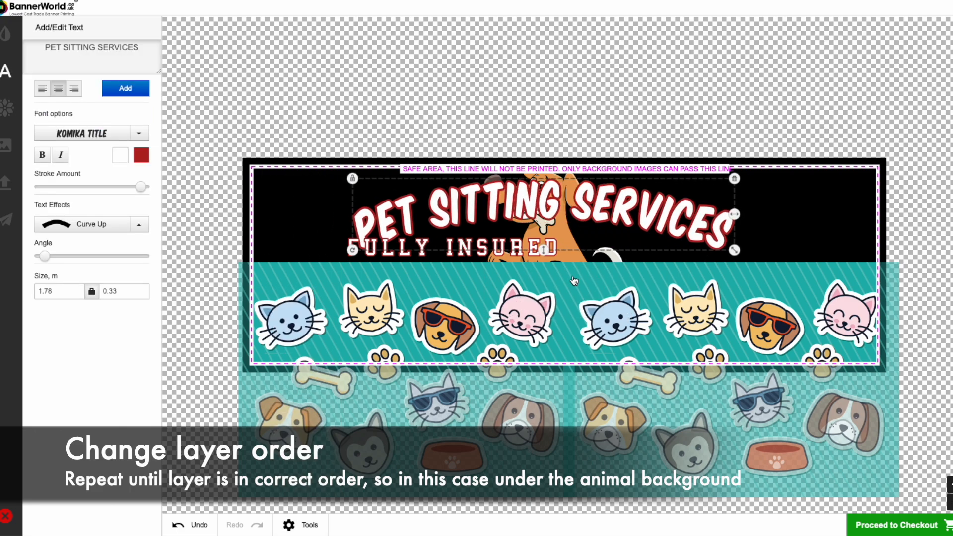
key("ctrl+z")
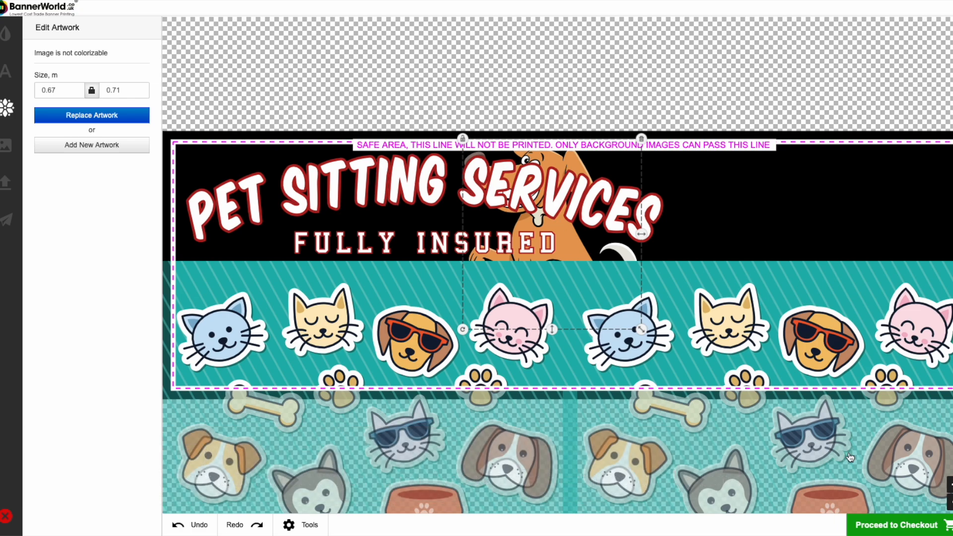
left_click(951, 502)
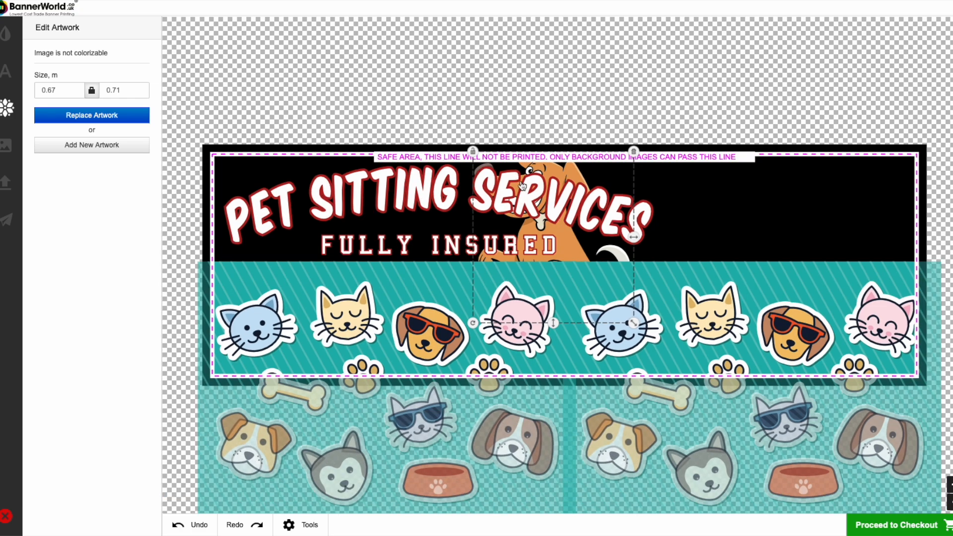
- Undo the dog's layer changes and its move, and redo the move and the change that put it under the text
left_click(199, 526)
left_click(200, 526)
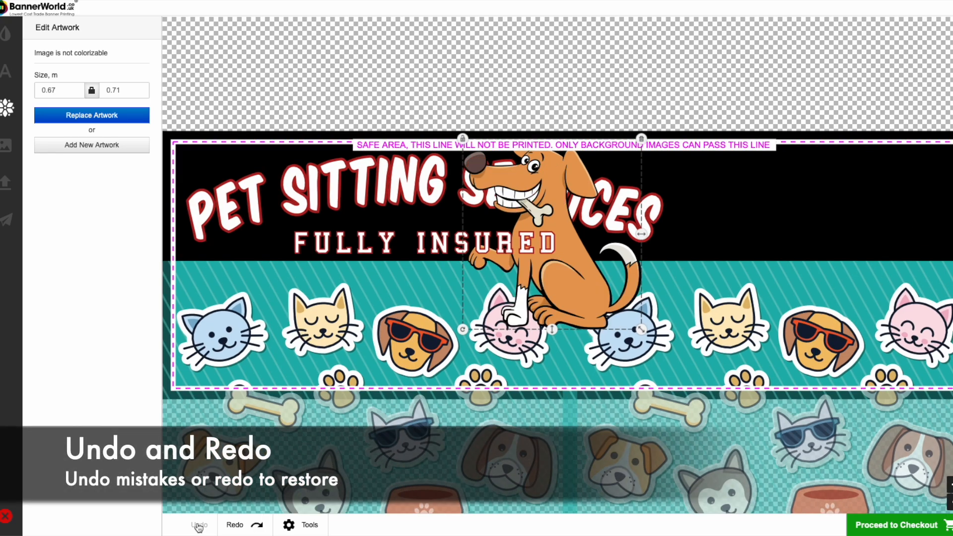
left_click(242, 525)
left_click(242, 525)
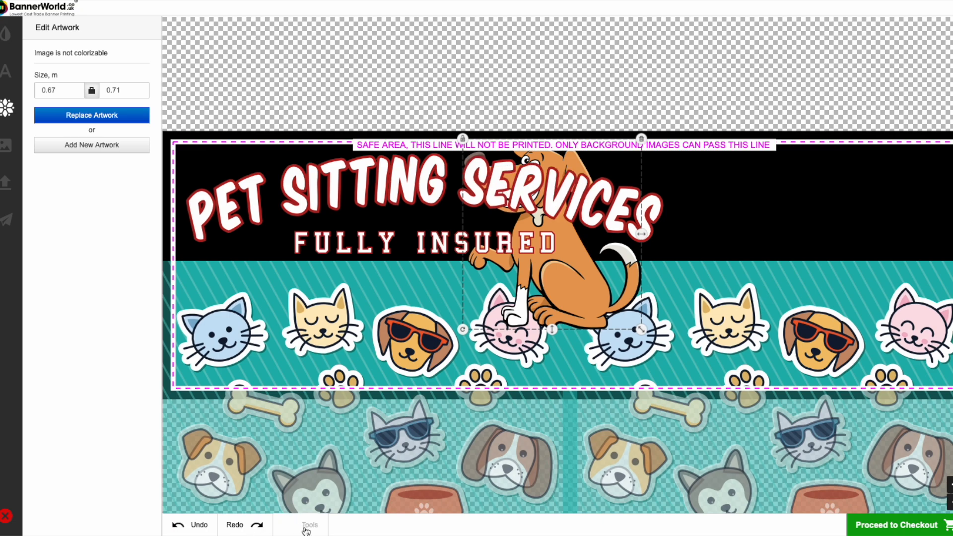
- Send the dog under the animal background and place it at the banner's upper-right end, shrunk to about 0.46 × 0.49 m
left_click(305, 527)
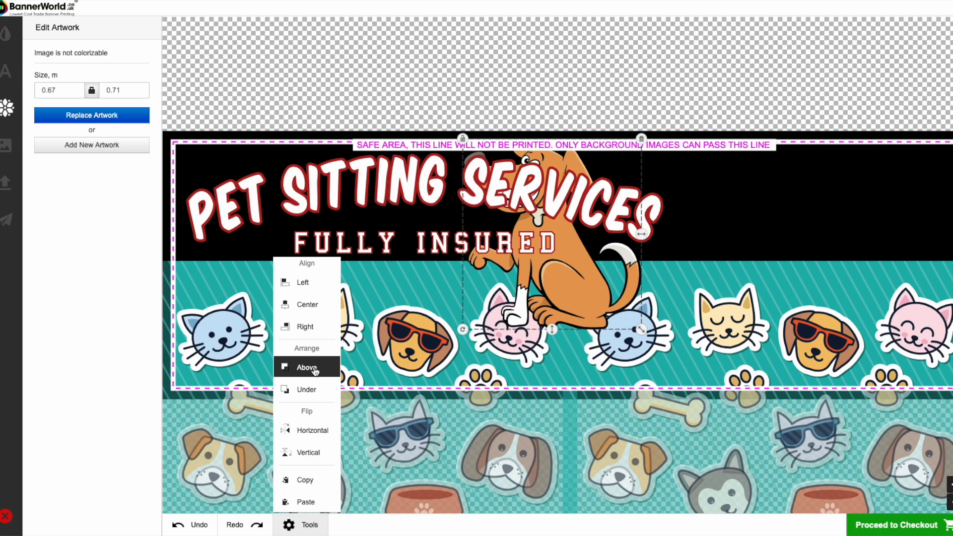
left_click(316, 388)
left_click_drag(580, 248, 845, 254)
left_click_drag(905, 331, 877, 301)
left_click_drag(820, 235, 884, 215)
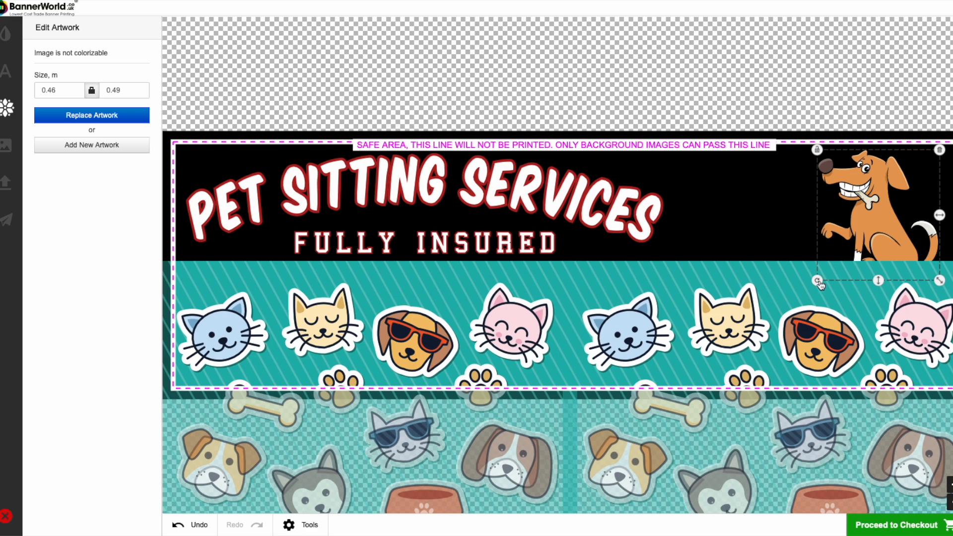
- Tilt the dog slightly counter-clockwise and enlarge it to about 0.55 × 0.58 m, kept inside the banner's upper-right corner
mouse_move(819, 282)
left_mouse_down()
mouse_move(753, 271)
mouse_move(848, 299)
mouse_move(829, 289)
left_mouse_up()
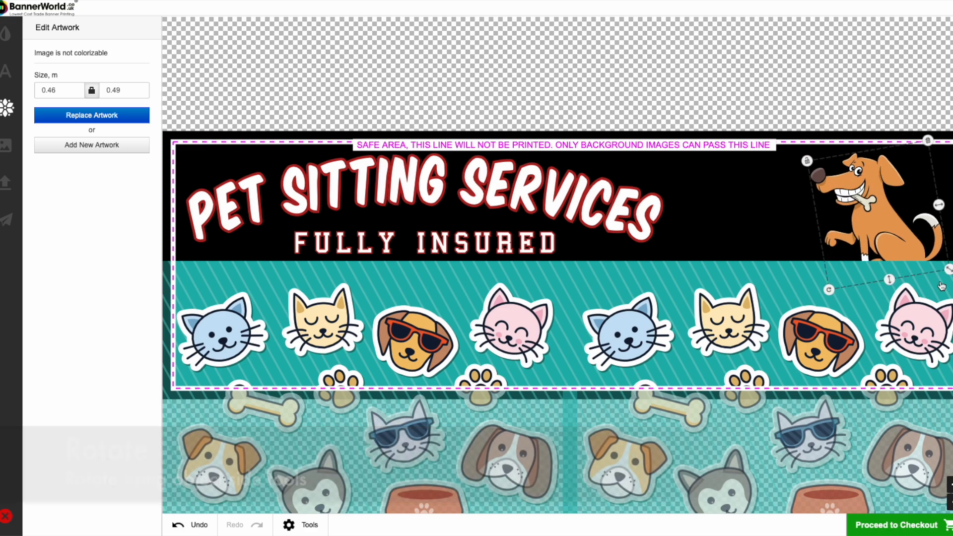
left_click(951, 503)
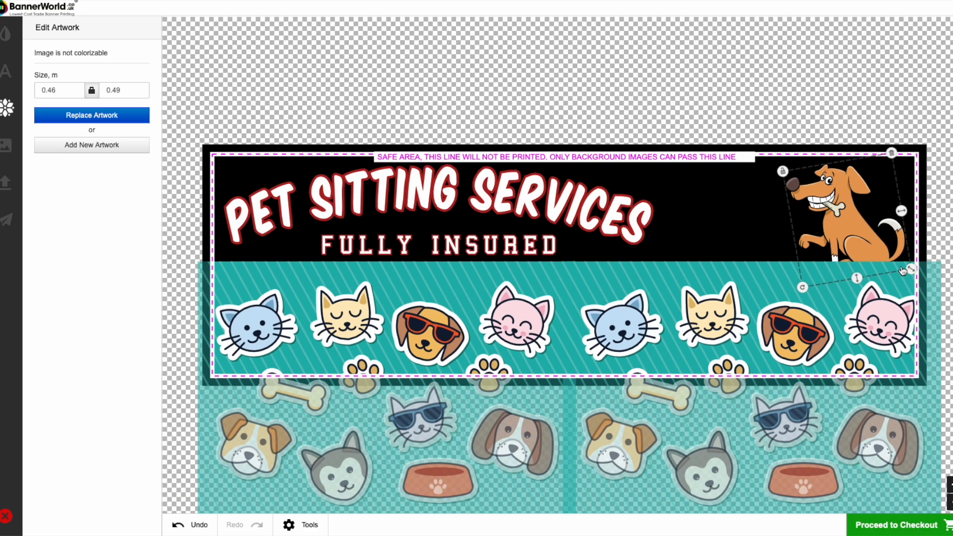
left_click_drag(912, 270, 916, 312)
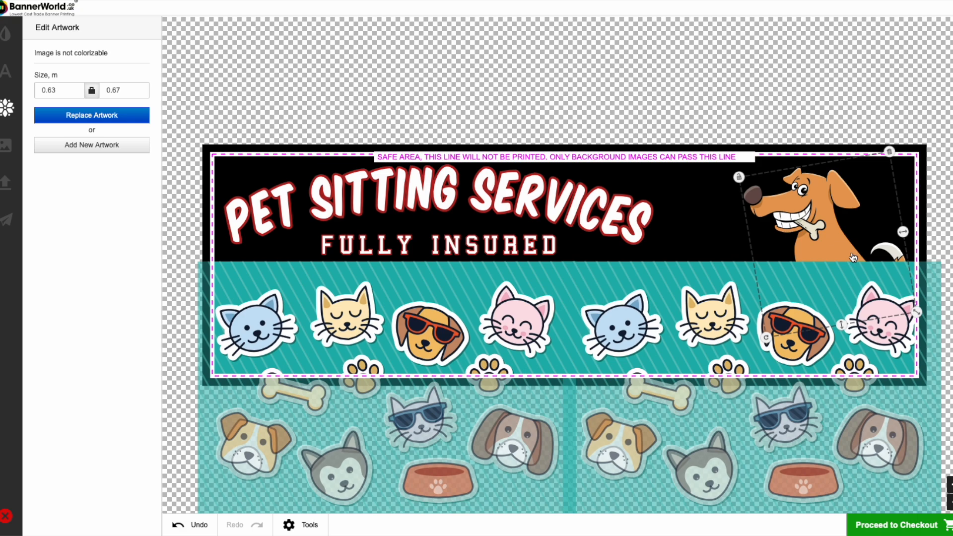
mouse_move(850, 254)
left_mouse_down()
mouse_move(856, 248)
mouse_move(845, 254)
left_mouse_up()
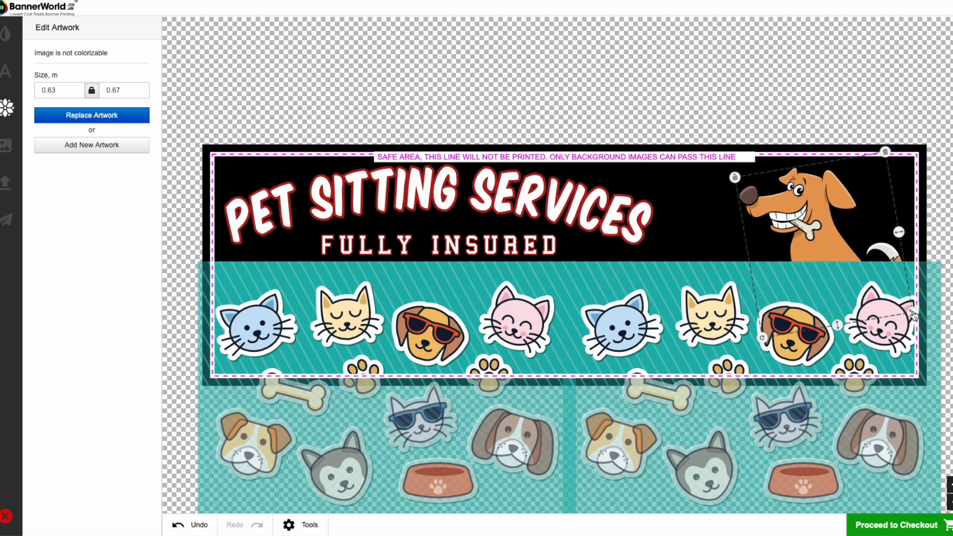
left_click_drag(914, 315, 892, 297)
left_click_drag(829, 251, 840, 241)
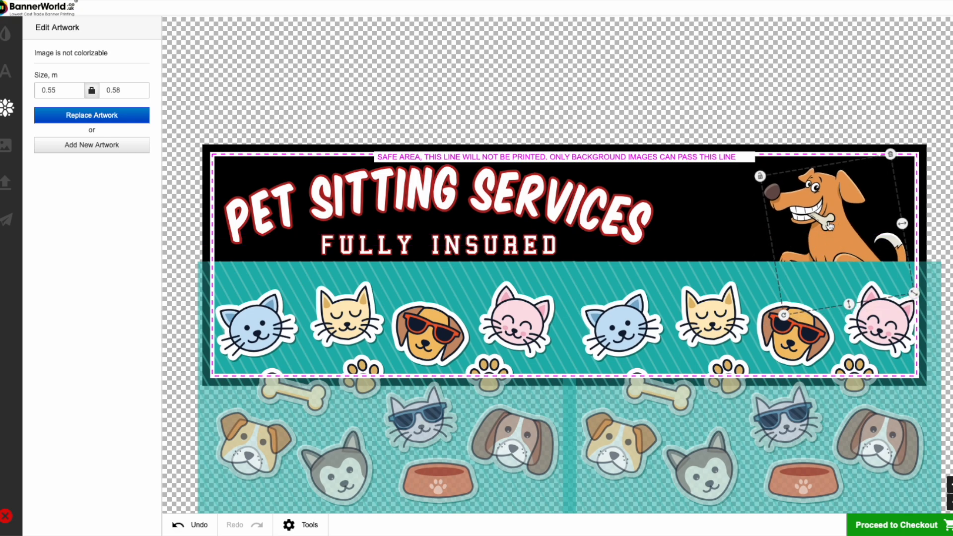
- Duplicate the dog by copy and paste and place the copy at the banner's left end over the heading
left_click(304, 525)
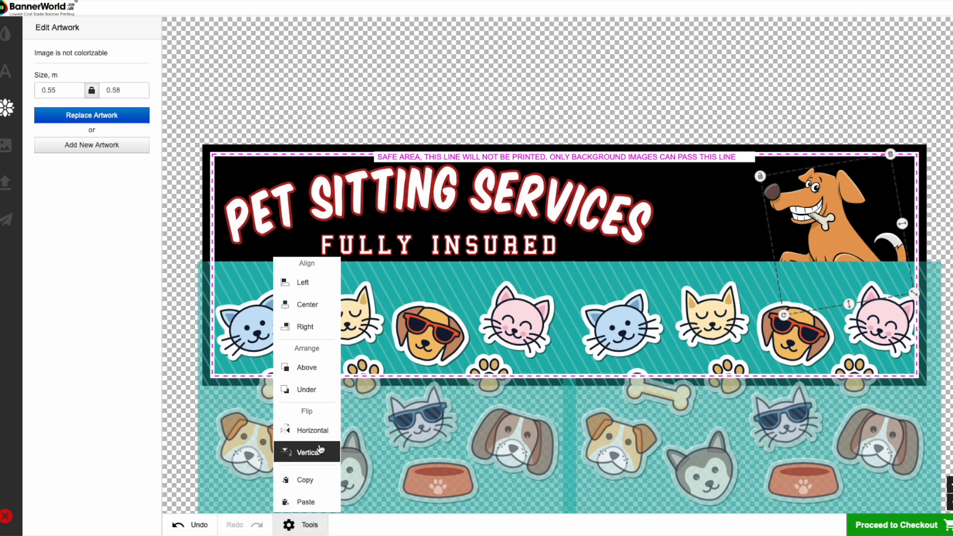
left_click(312, 486)
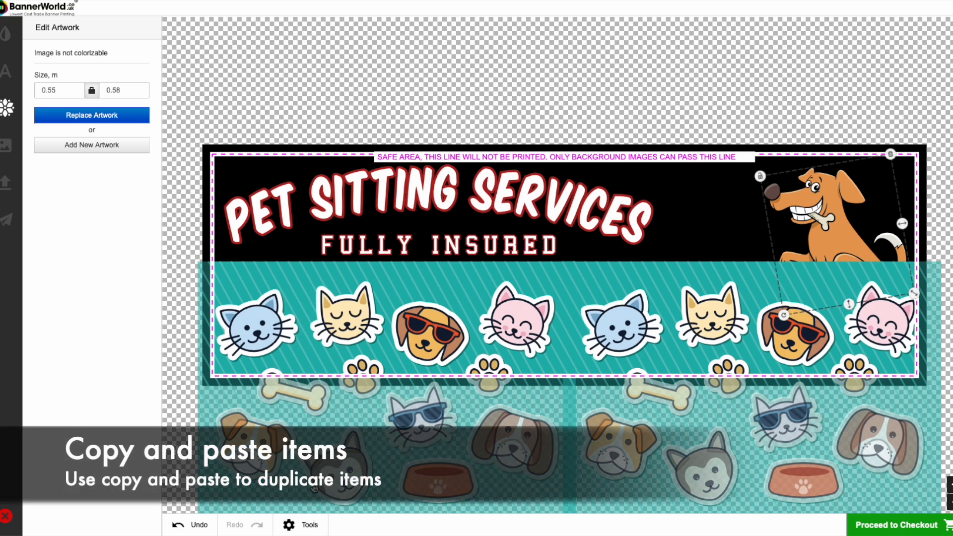
left_click(317, 525)
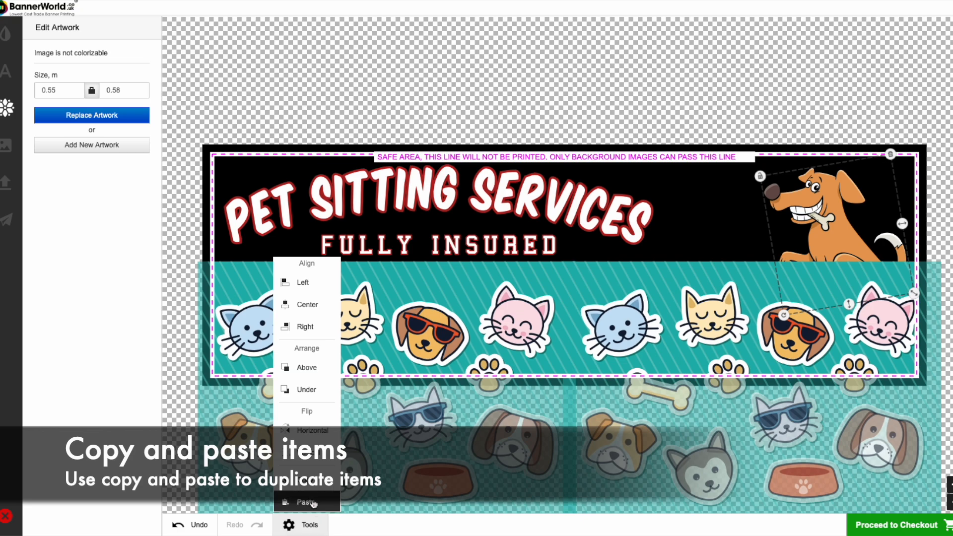
left_click(306, 502)
left_click_drag(850, 257, 311, 247)
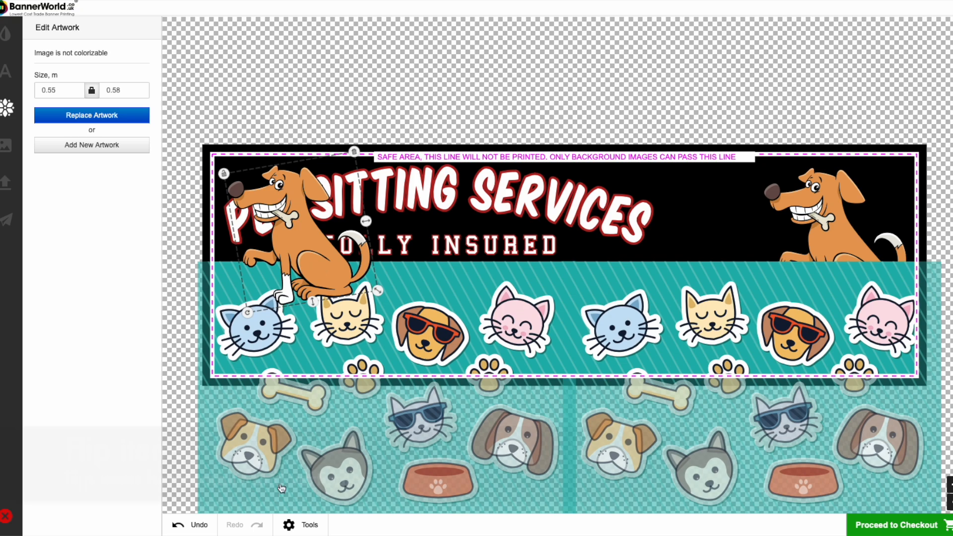
- Flip the copied dog horizontally and nudge it down toward the banner's left edge
left_click(311, 525)
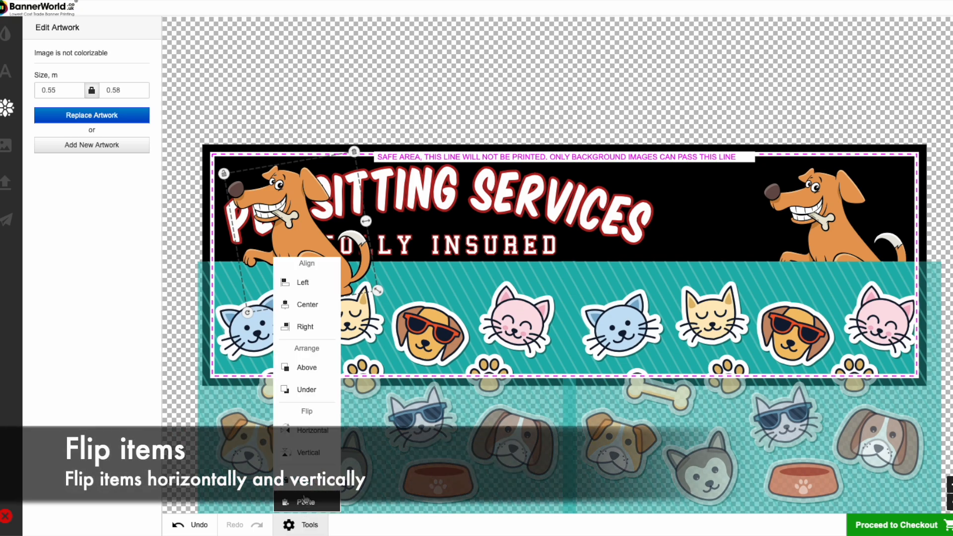
left_click(303, 439)
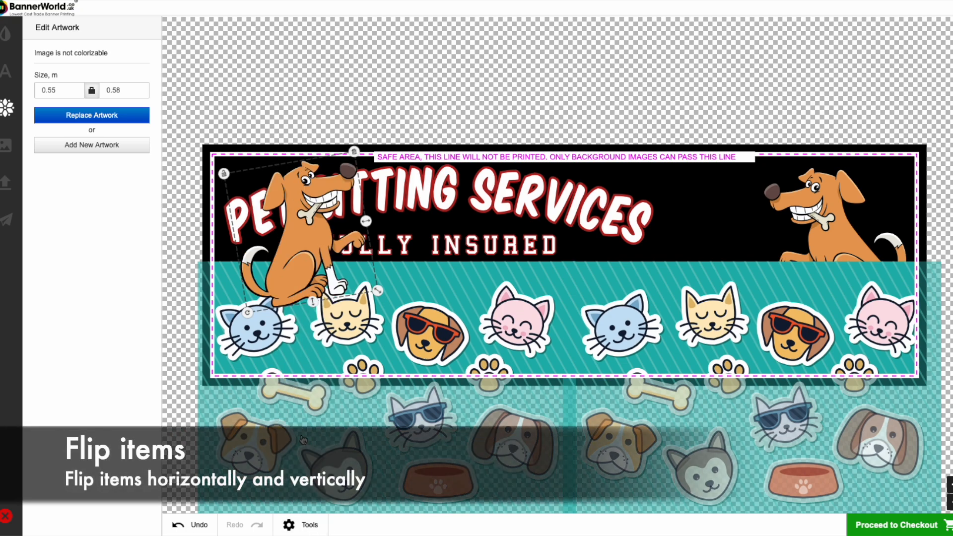
left_click_drag(310, 241, 288, 249)
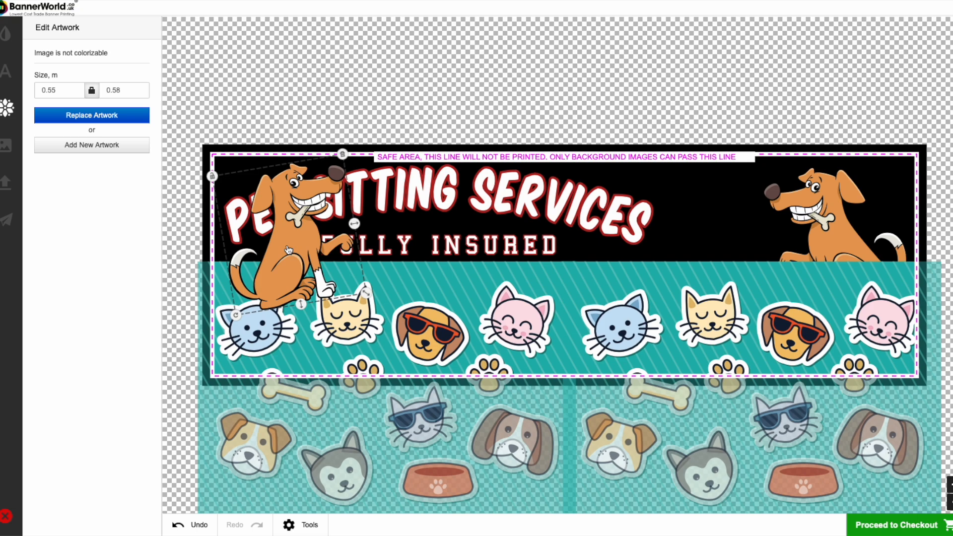
- Send the flipped dog under both text lines and the animal background
left_click(309, 526)
left_click(310, 525)
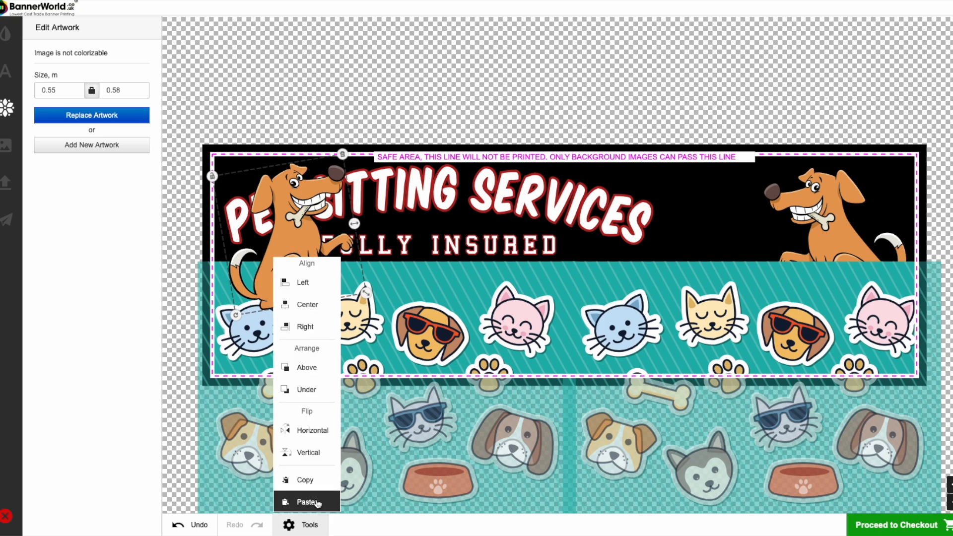
left_click(321, 392)
left_click(309, 526)
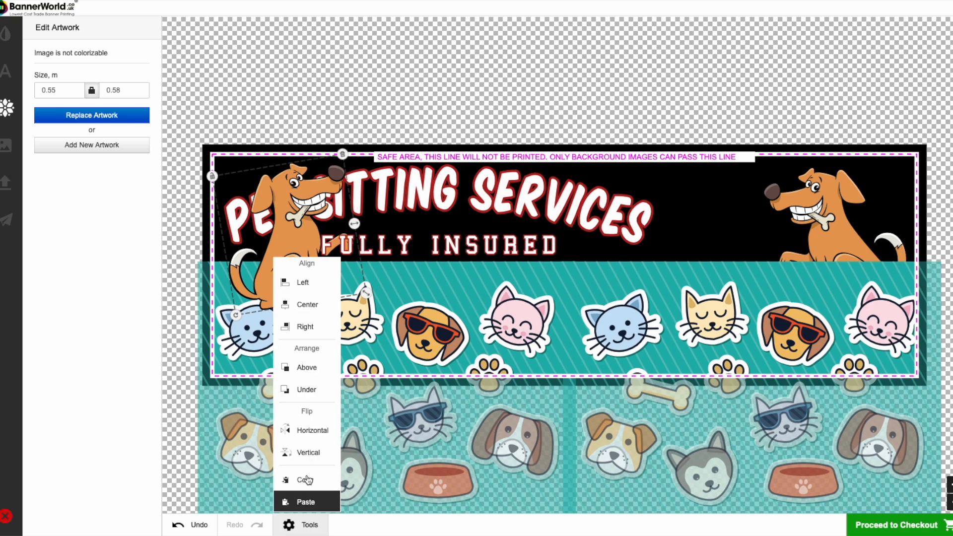
left_click(304, 392)
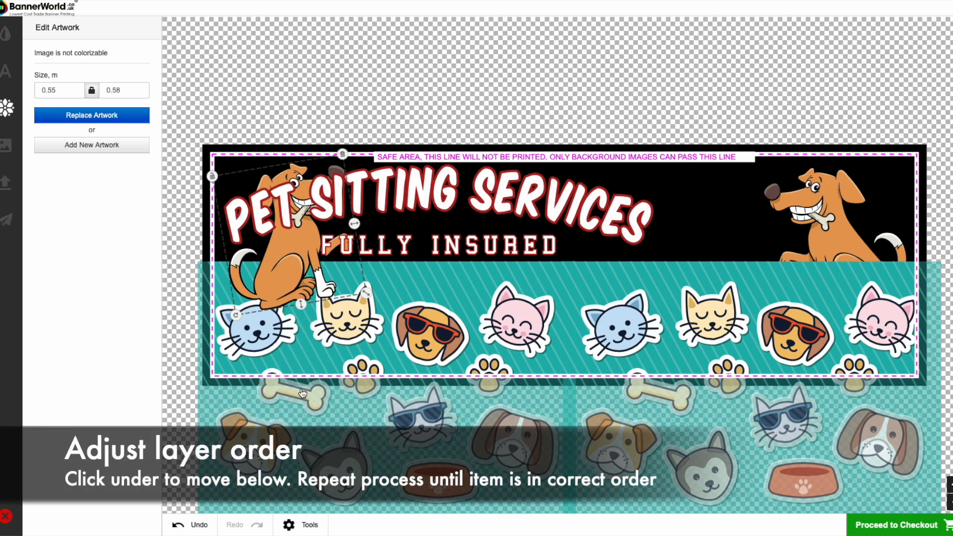
left_click(307, 526)
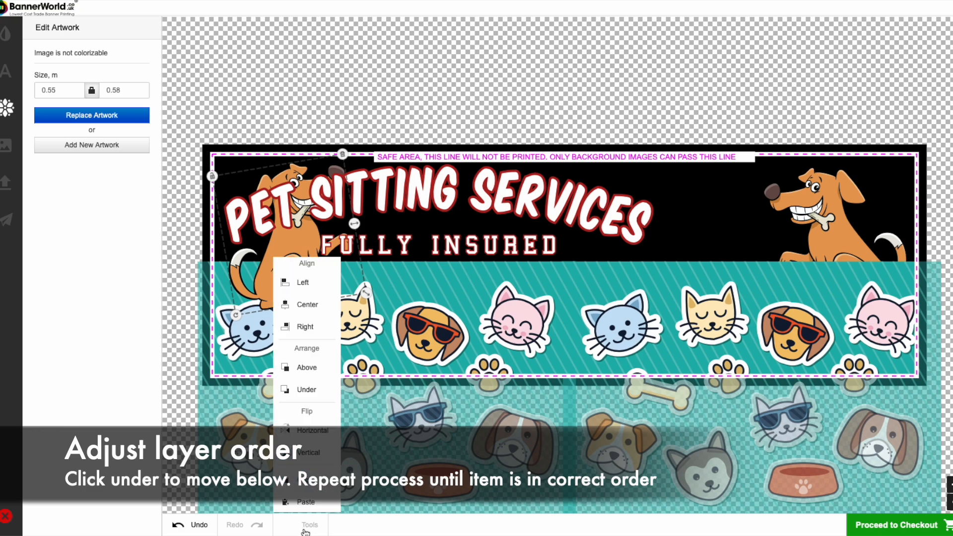
left_click(306, 390)
- Move the PET SITTING SERVICES heading and the FULLY INSURED line to the right so they sit between the two dogs
left_click(501, 187)
left_click_drag(501, 196, 607, 195)
left_click(504, 250)
left_click_drag(504, 250, 604, 245)
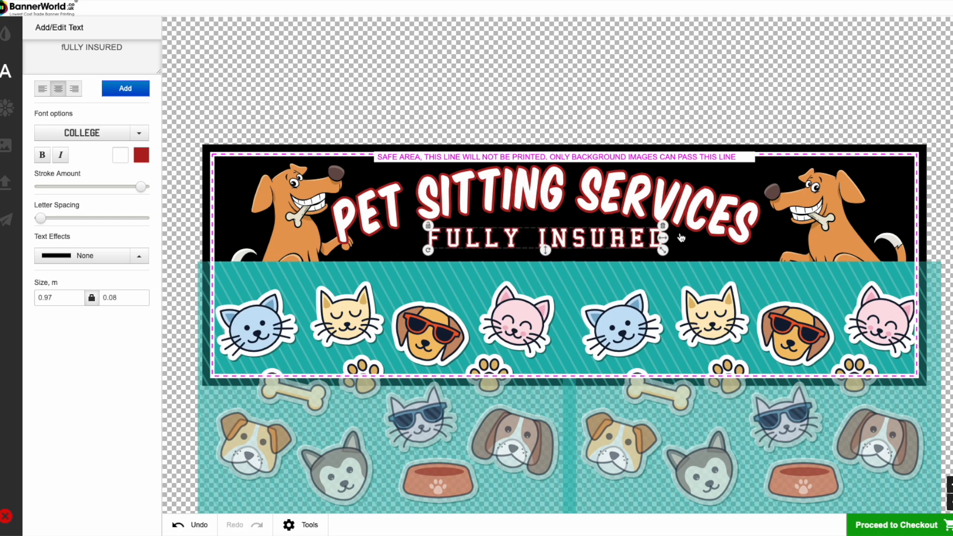
- Nudge the dog at the banner's right end slightly further right, level with the flipped dog
left_click(291, 201)
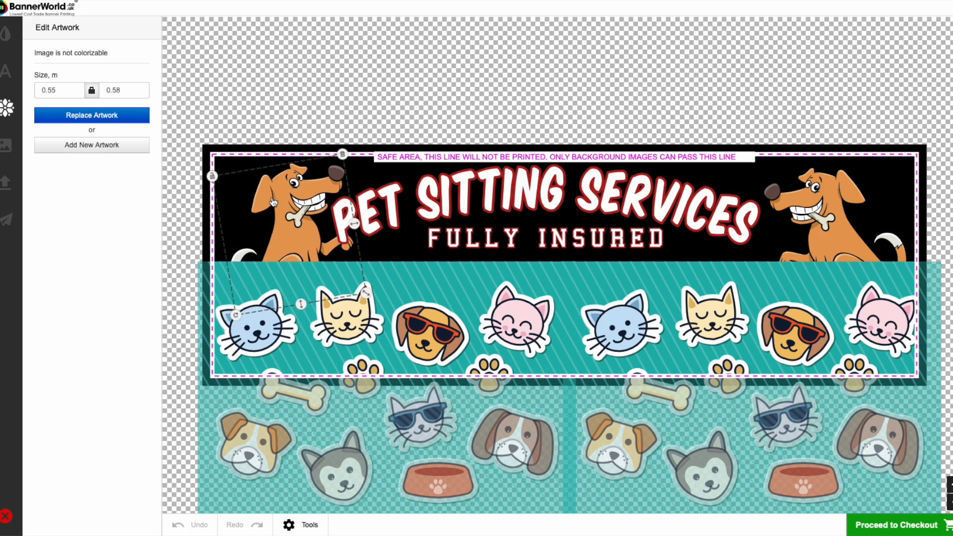
left_click(817, 214)
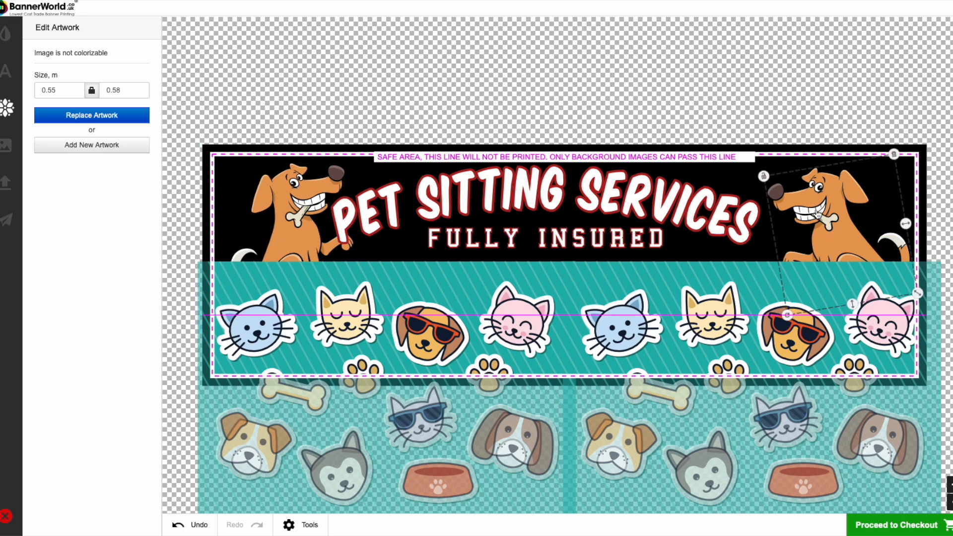
left_click(738, 214)
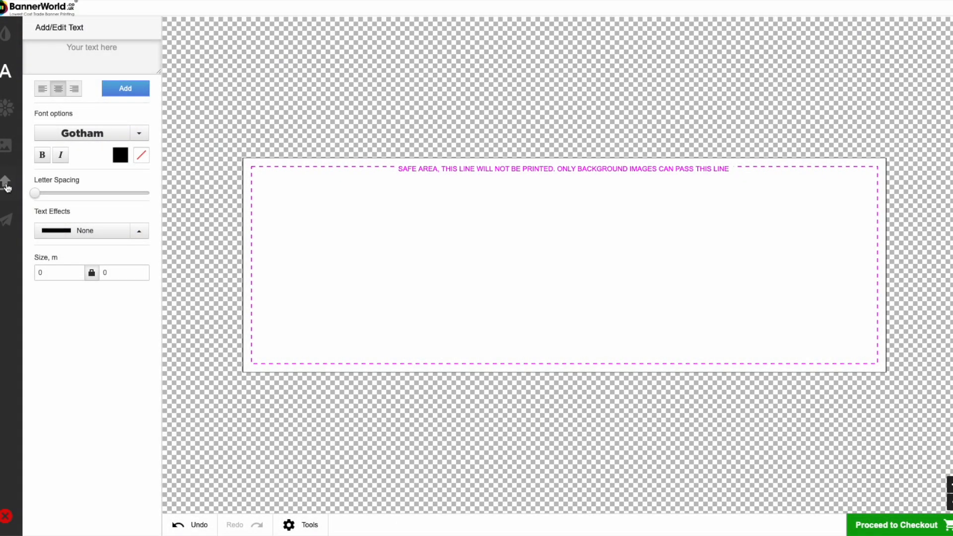
- Upload Dog Image.jpg, accepting the copyright conditions, and allow the photo to go beyond the safe line
left_click(7, 187)
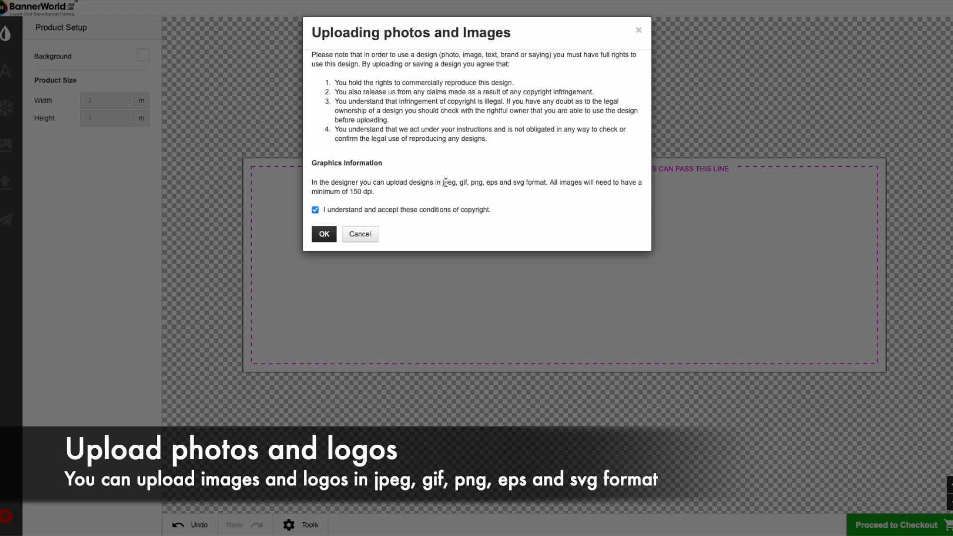
left_click_drag(446, 183, 532, 183)
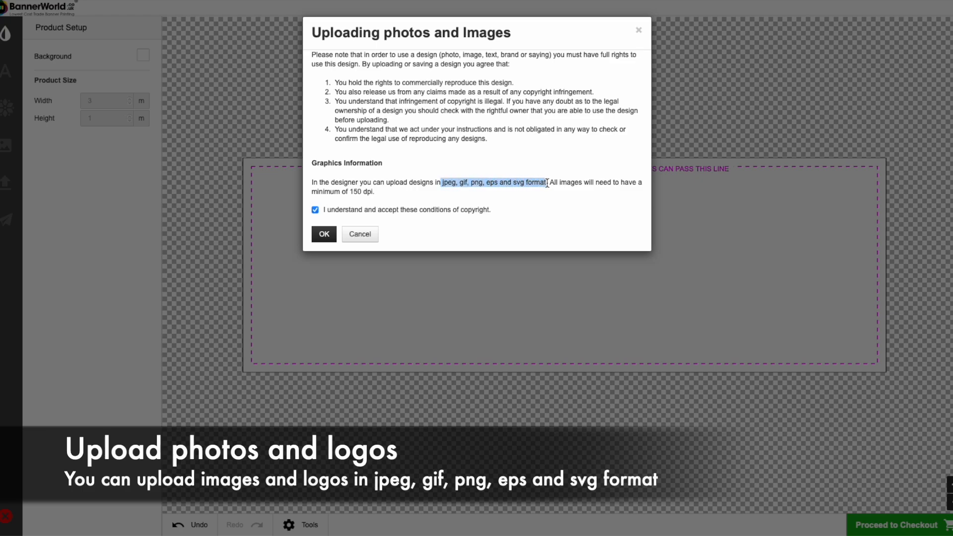
left_click(511, 204)
left_click(325, 234)
left_click(372, 195)
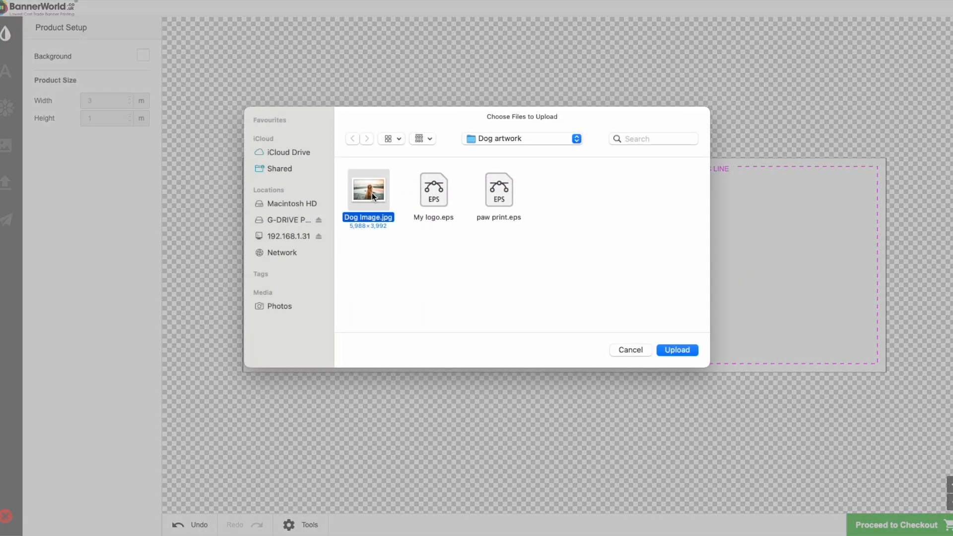
left_click(678, 350)
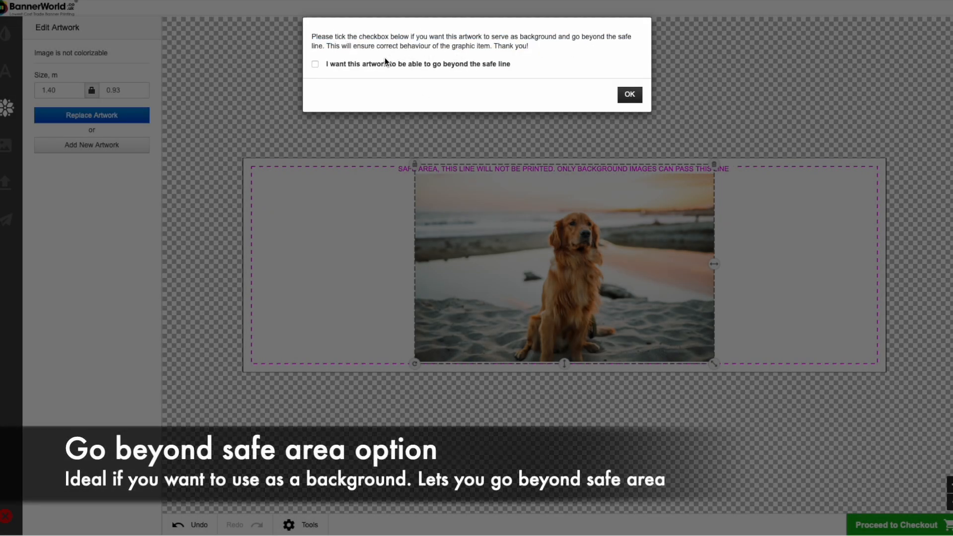
left_click(315, 64)
left_click(629, 95)
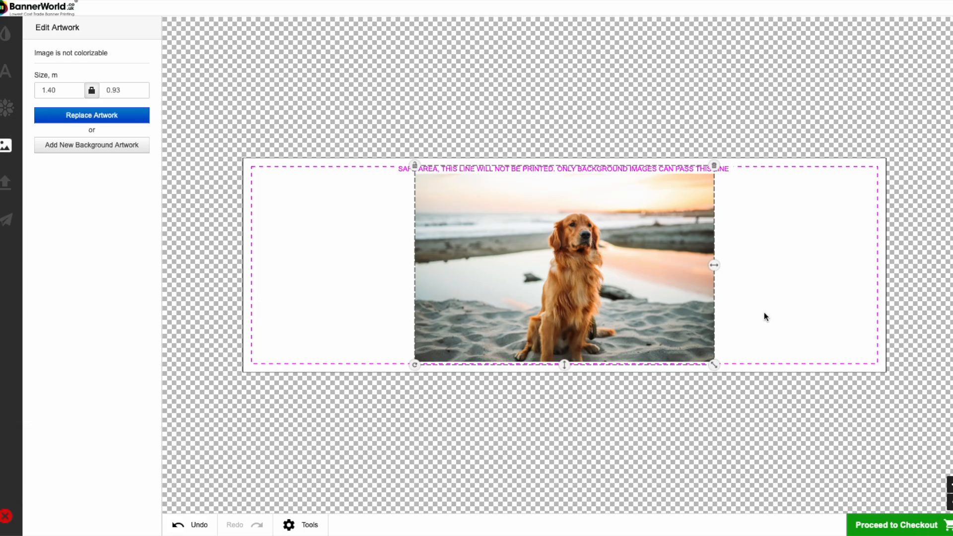
- Enlarge the dog photo to about 3.06 × 2.04 m so it covers the banner, and shift it down to show the dog's head
left_click_drag(715, 369, 907, 457)
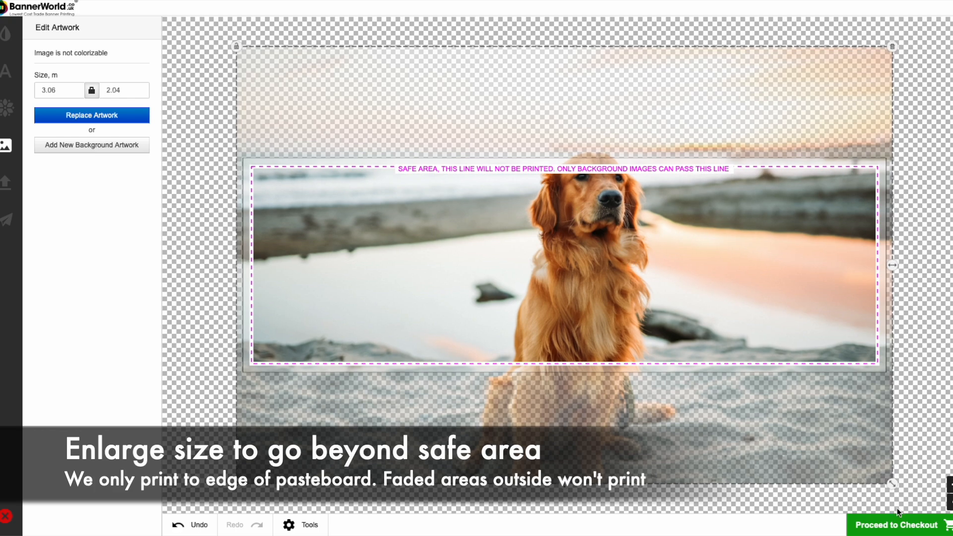
left_click(952, 502)
left_click_drag(554, 272, 555, 293)
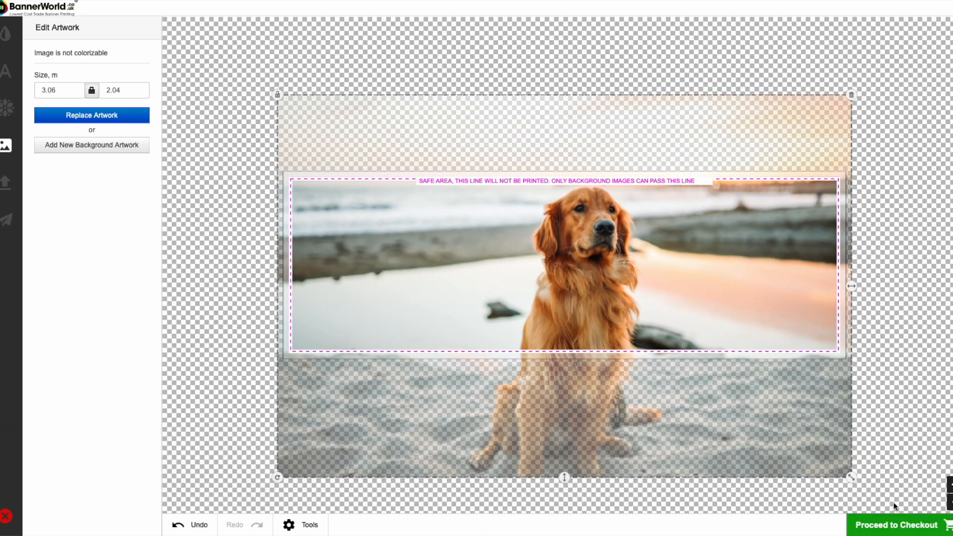
- Tilt the dog photo slightly counter-clockwise and enlarge it to about 3.22 × 2.15 m so it still covers the banner
left_click(952, 503)
left_click_drag(318, 447, 343, 478)
left_click_drag(502, 319, 498, 319)
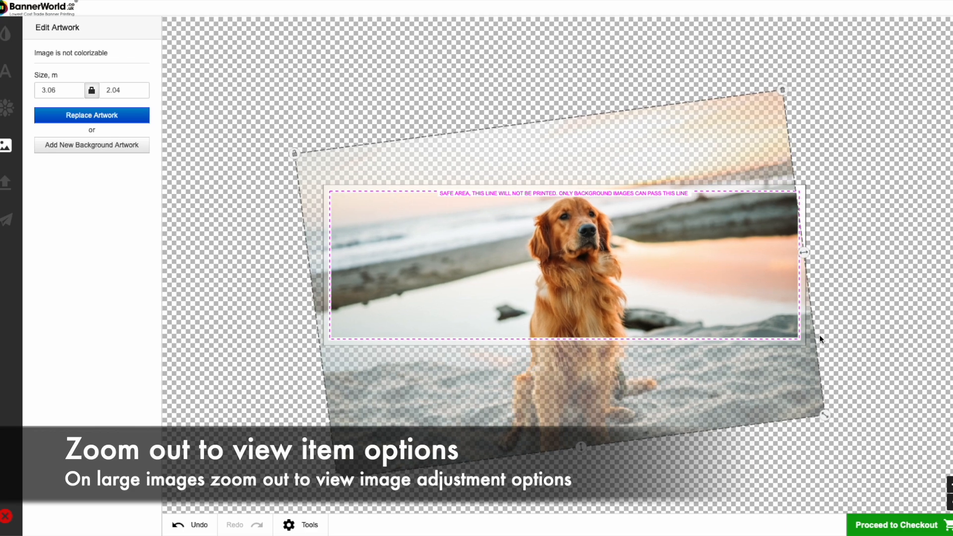
left_click_drag(828, 421, 839, 423)
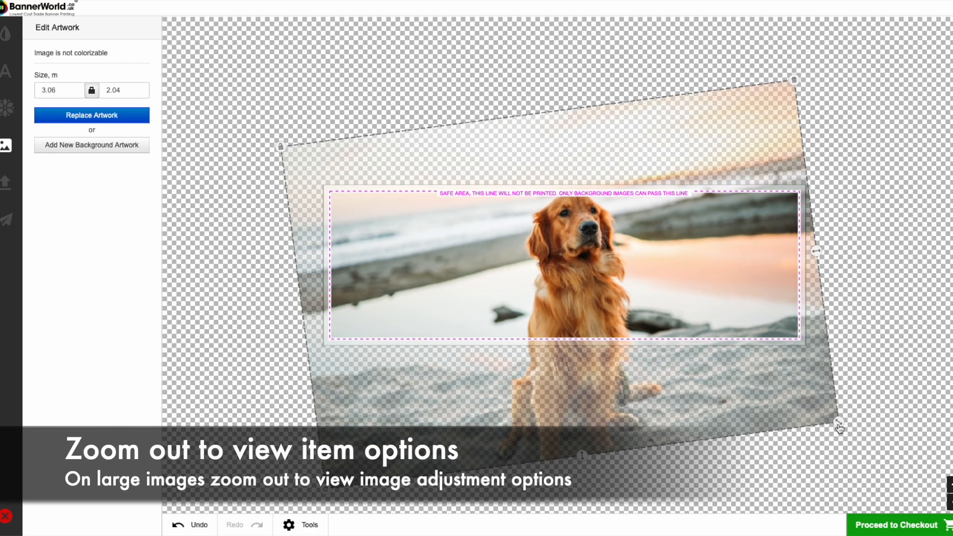
left_click_drag(325, 494, 320, 486)
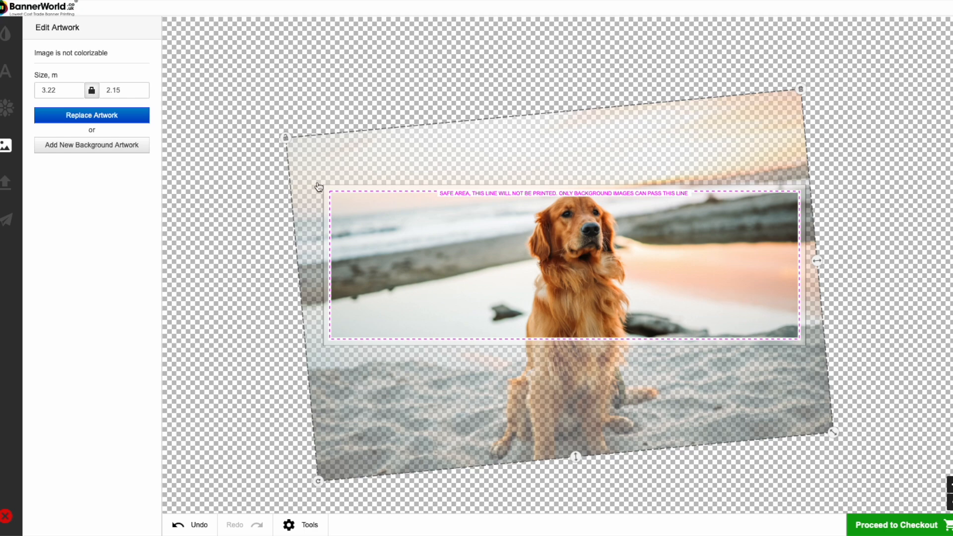
- Lock the dog photo layer so it cannot be moved
left_click(286, 140)
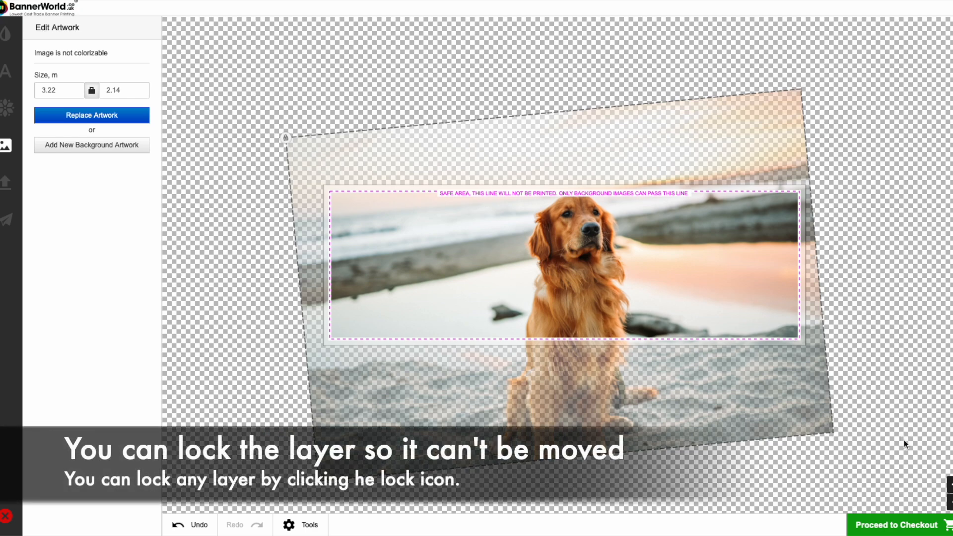
left_click(950, 485)
left_click(950, 485)
left_click(950, 484)
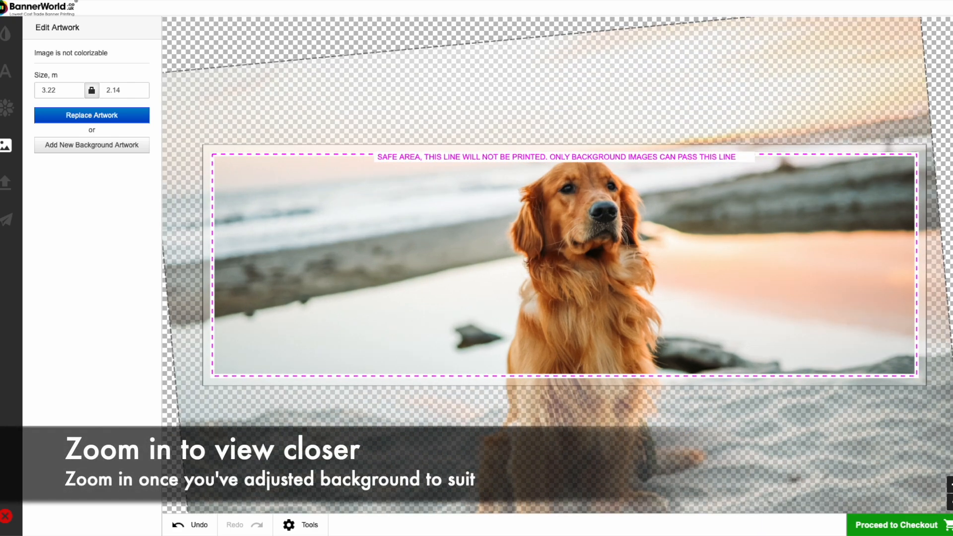
- Upload My logo.eps, accepting the copyright conditions, and allow the logo to go beyond the safe line
left_click(5, 183)
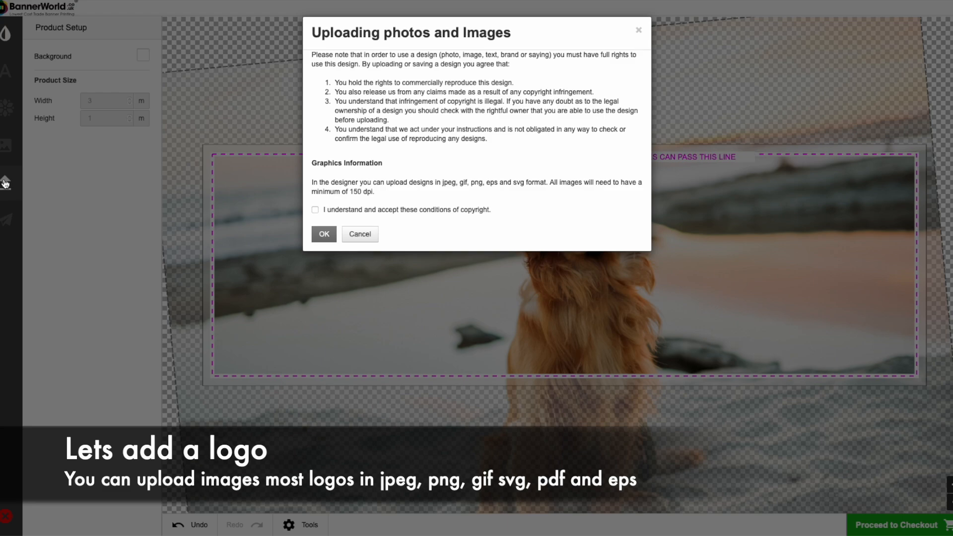
left_click(324, 236)
left_click(435, 193)
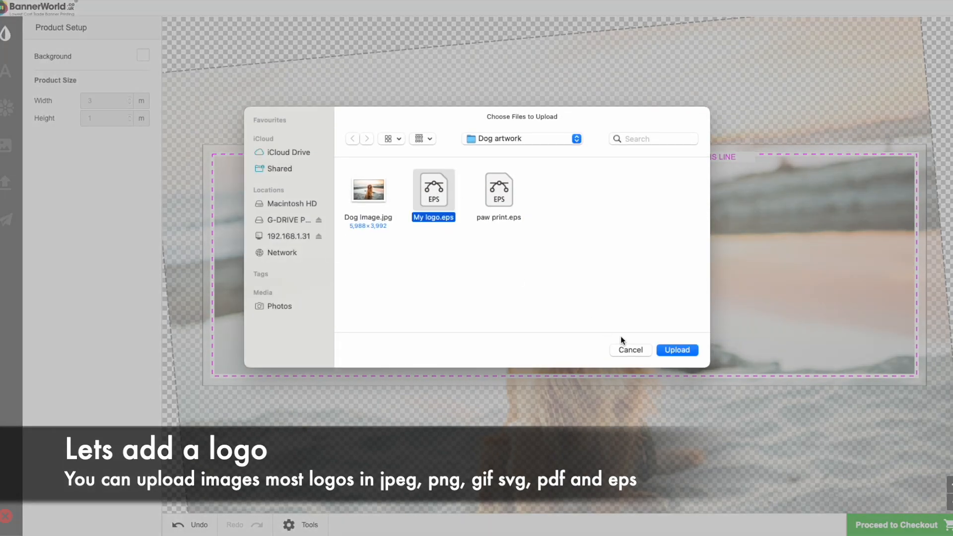
left_click(678, 347)
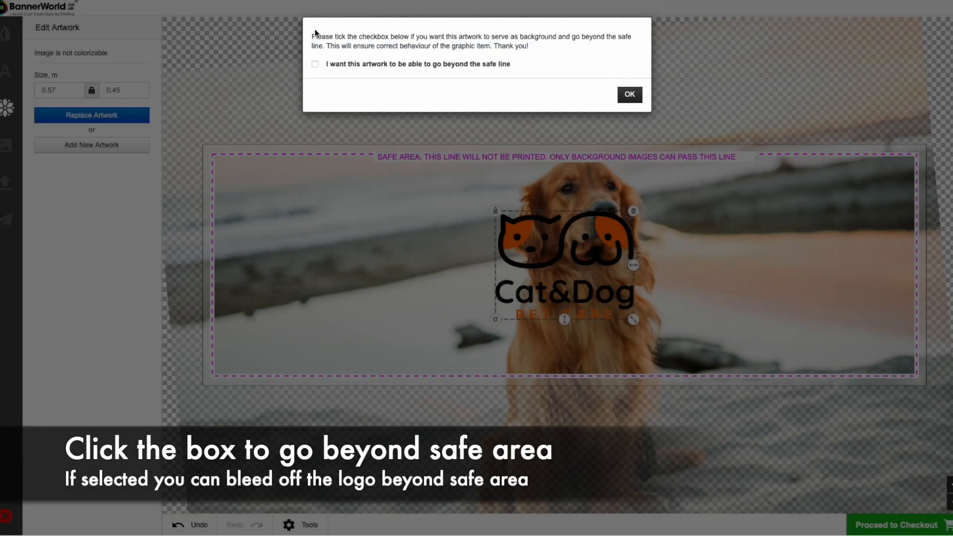
left_click(628, 96)
- Move the Cat&Dog logo onto the banner's left part, beside the dog and inside the safe area
left_click_drag(561, 258, 342, 346)
left_click(412, 313)
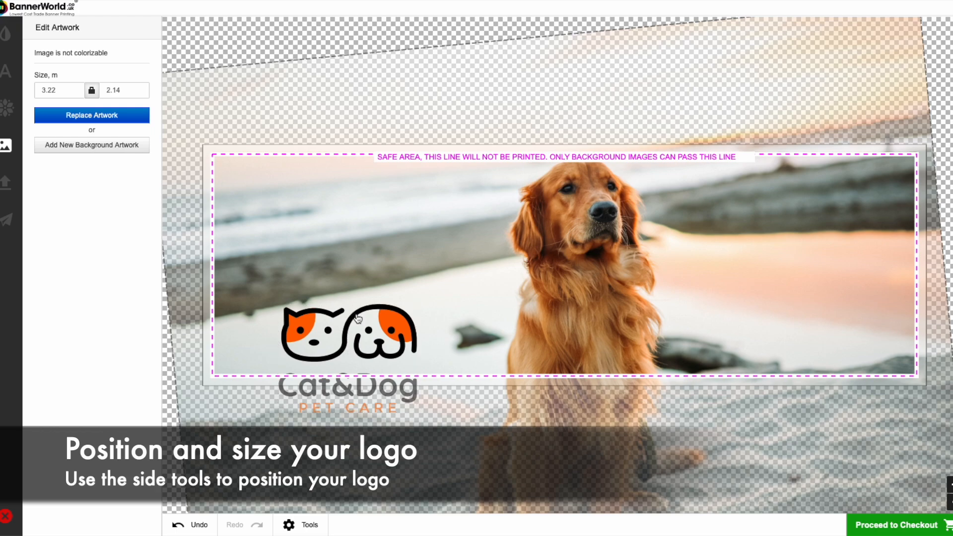
left_click_drag(357, 318, 344, 237)
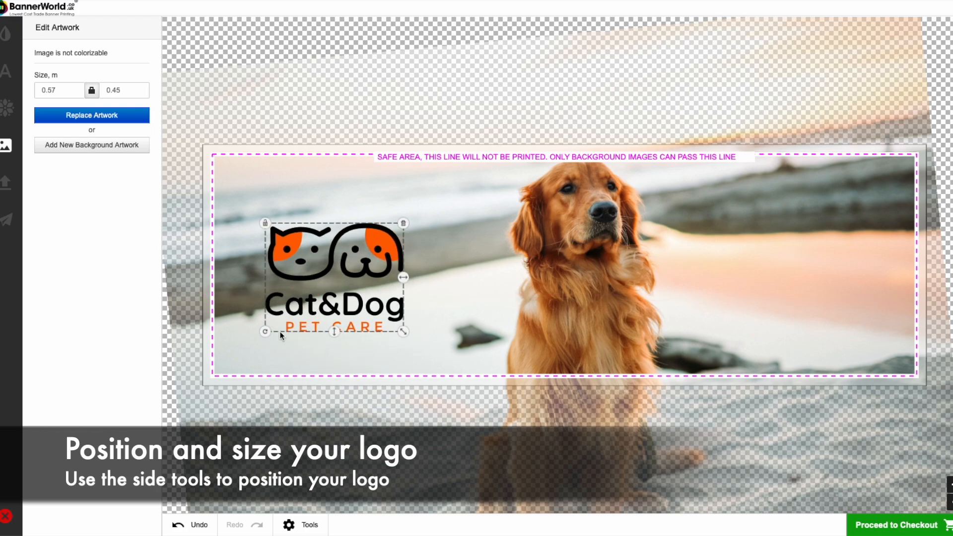
- Tilt the Cat&Dog logo counter-clockwise and enlarge it to about 0.96 × 0.75 m within the banner's left part
left_click_drag(265, 331, 282, 353)
left_click_drag(418, 315, 508, 351)
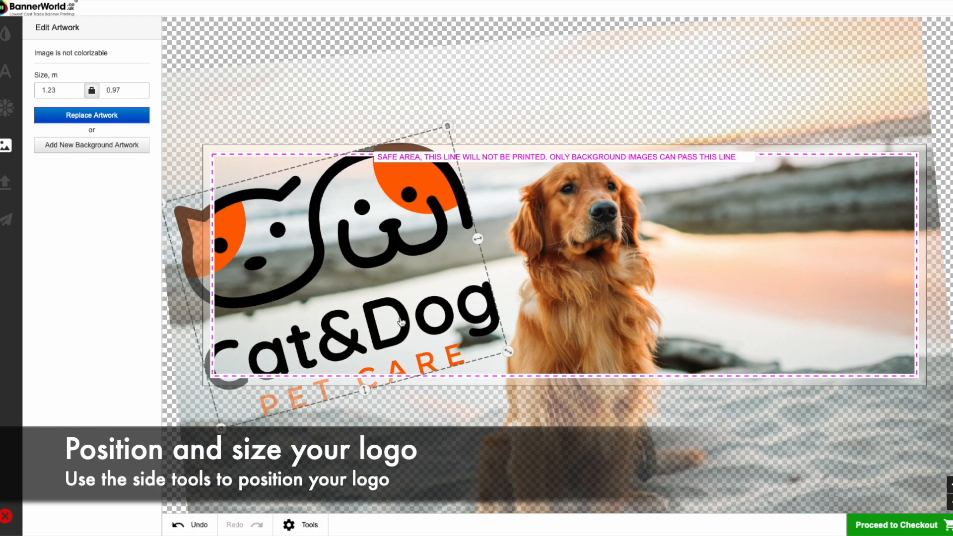
left_click_drag(405, 323, 424, 316)
left_click_drag(527, 343, 498, 311)
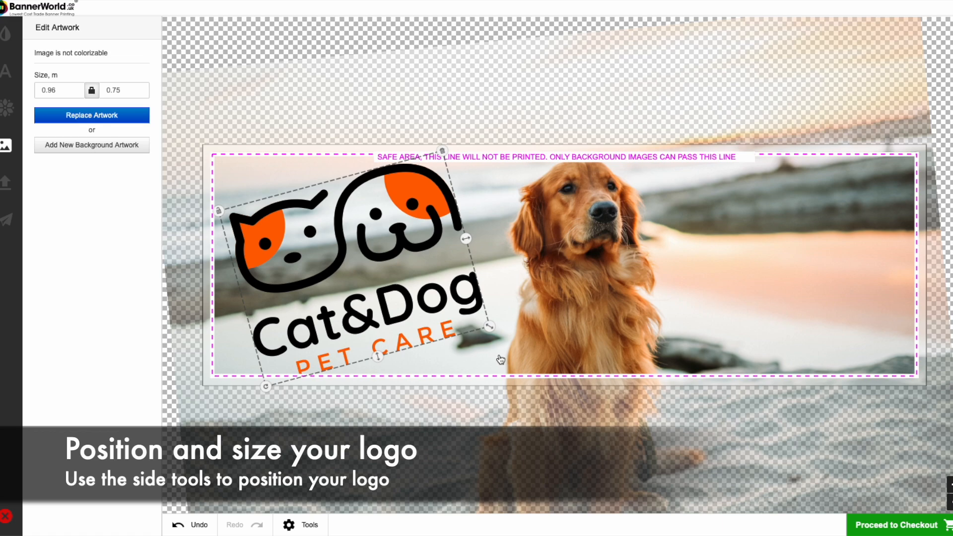
- Shift the Cat&Dog logo slightly toward the dog, rotate it back to level and reduce it to about 0.90 × 0.71 m
left_click(500, 358)
left_click_drag(407, 322, 423, 319)
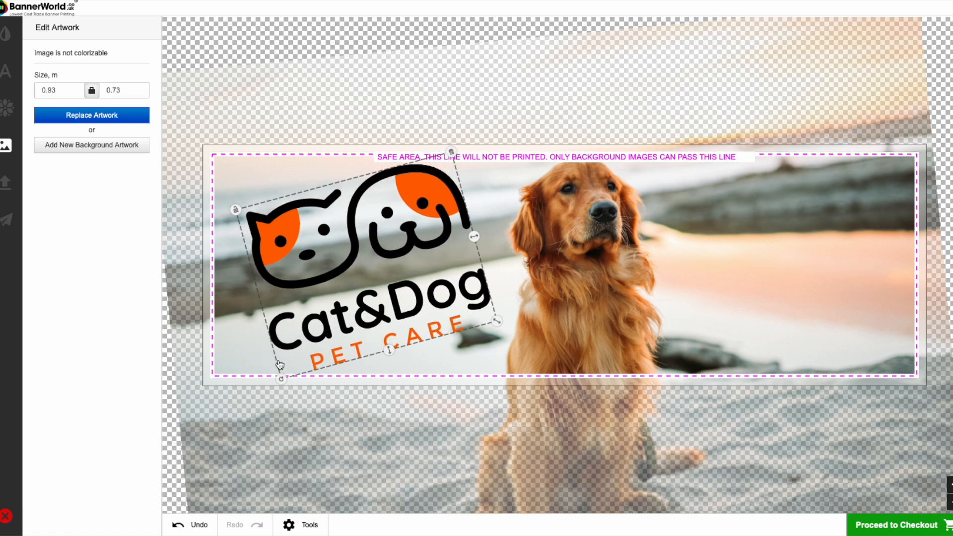
left_click_drag(283, 383, 258, 355)
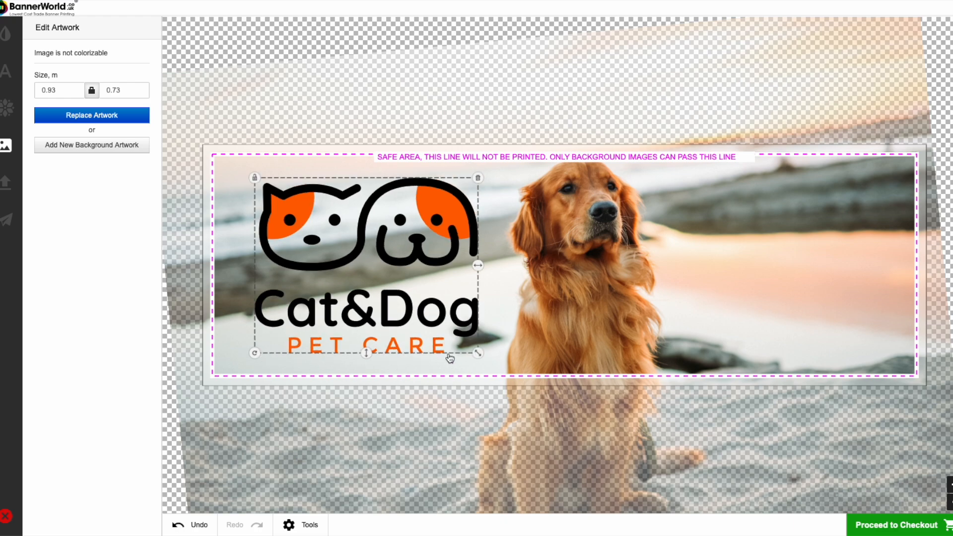
mouse_move(479, 355)
left_mouse_down()
mouse_move(470, 346)
mouse_move(478, 353)
left_mouse_up()
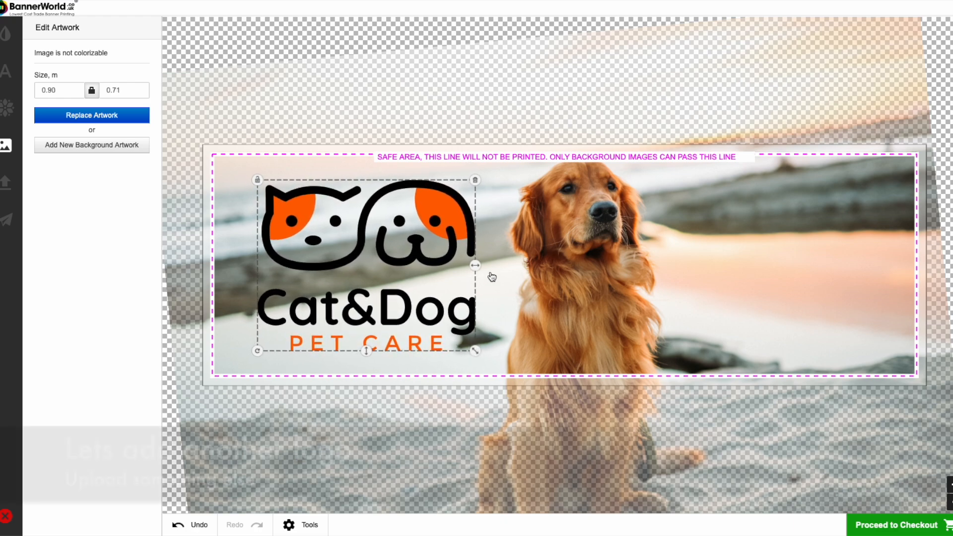
left_click(497, 266)
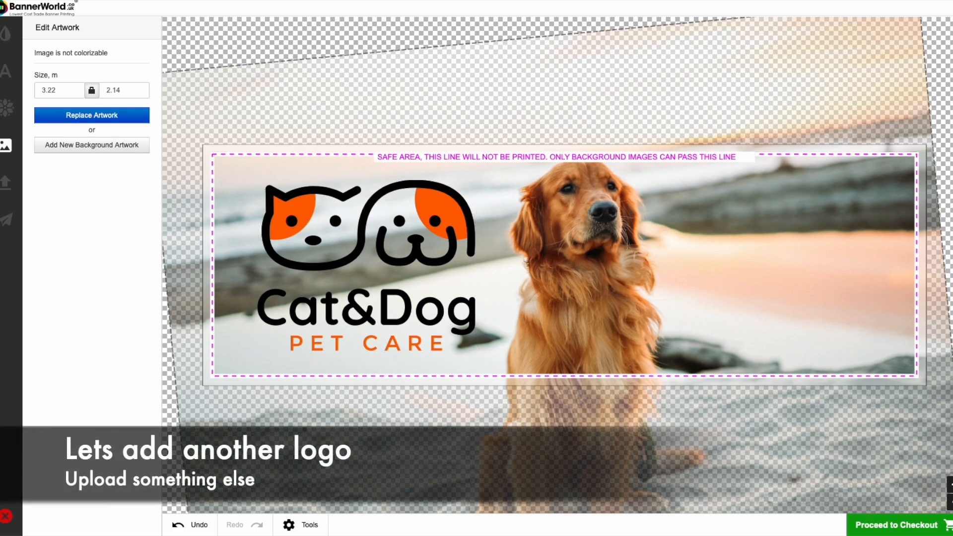
- Upload paw print.eps, accepting the copyright conditions, without allowing it to go beyond the safe line
left_click(6, 182)
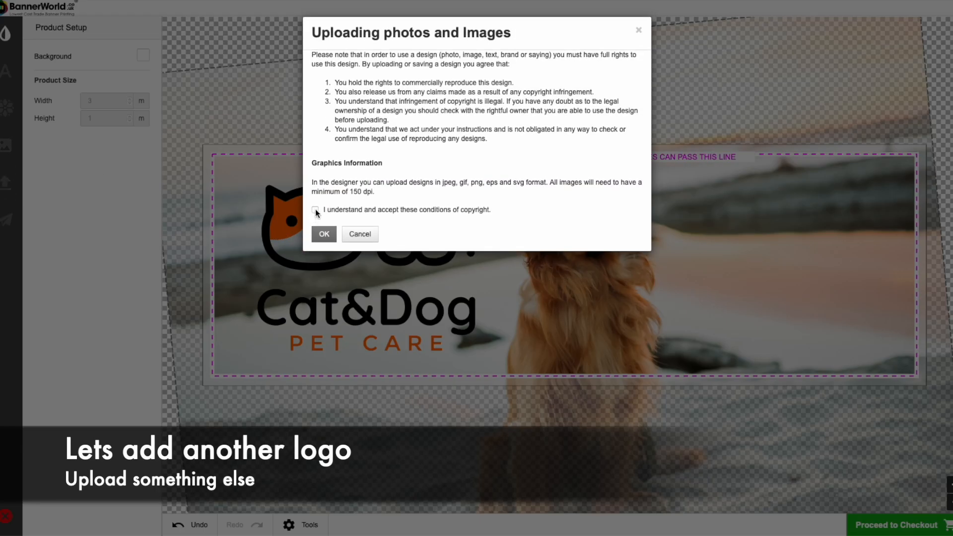
left_click(315, 211)
left_click(322, 239)
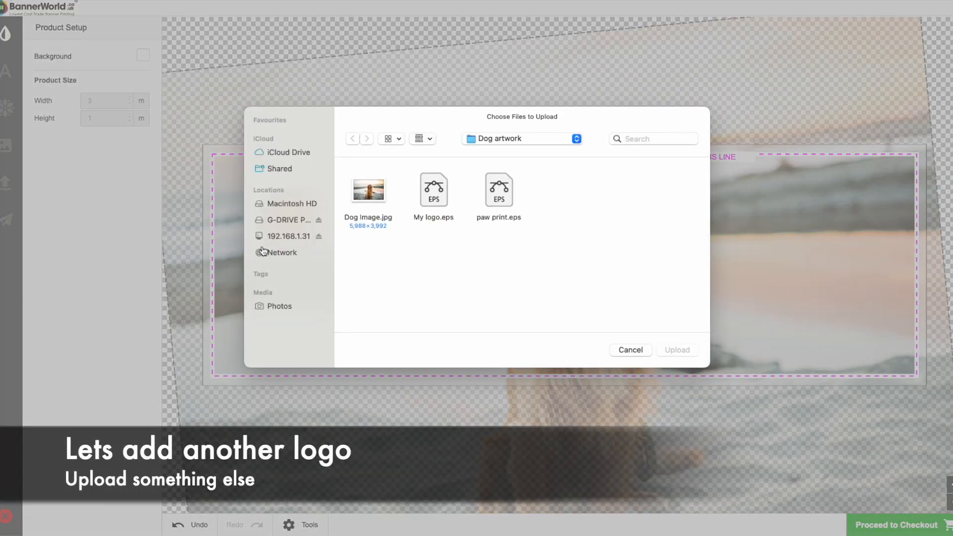
left_click(487, 203)
left_click(677, 349)
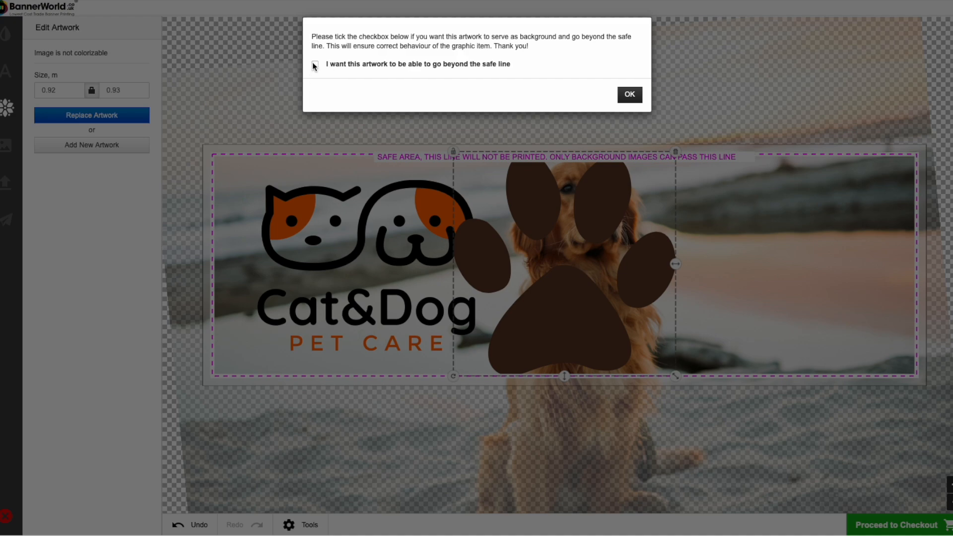
left_click(630, 99)
- Shrink the paw print to about 0.14 × 0.14 m and place it, slightly tilted, between the logo's top and the dog's head
left_click_drag(676, 376, 531, 279)
left_click_drag(579, 299, 497, 198)
- Duplicate the paw print and place the copy, tilted and slightly smaller, near the logo's upper-left corner
left_click(311, 525)
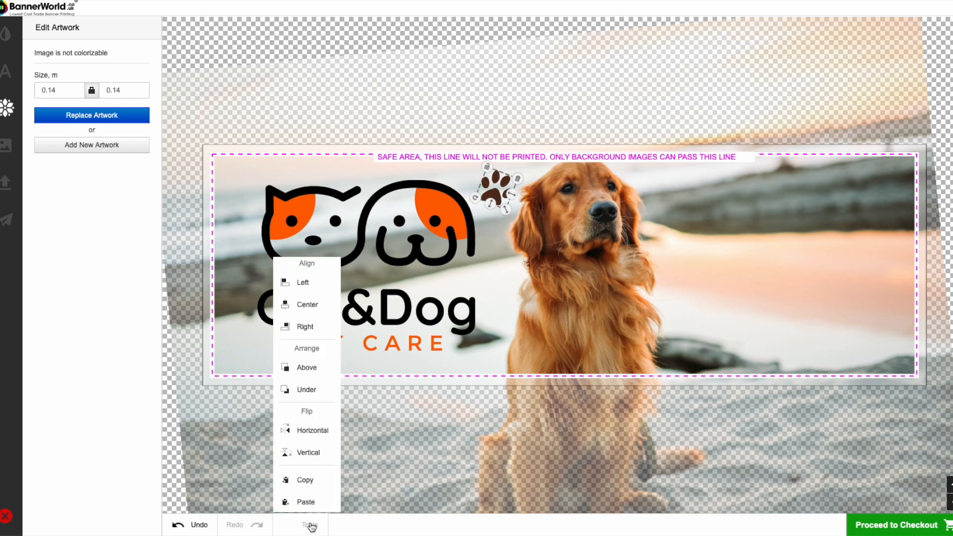
left_click(310, 526)
left_click(308, 528)
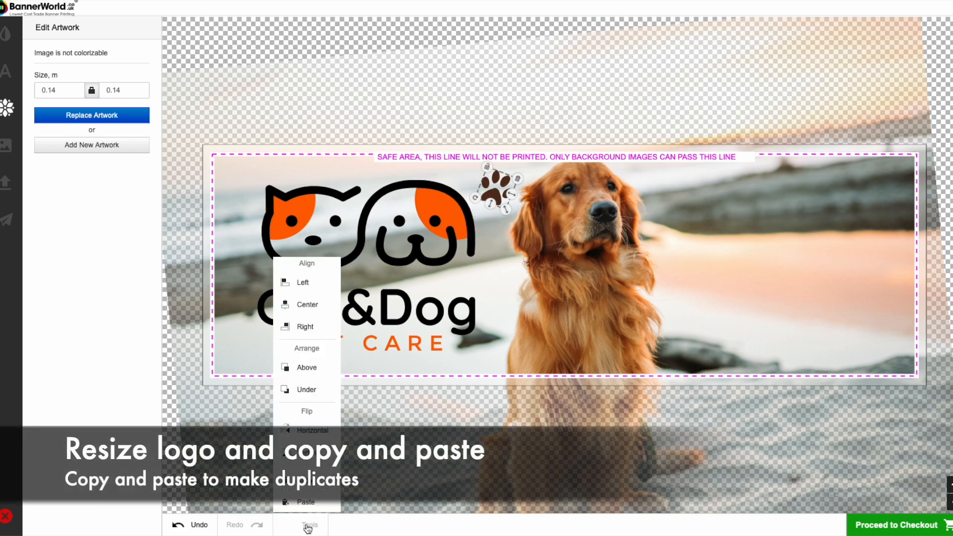
left_click(306, 502)
left_click_drag(501, 206, 259, 199)
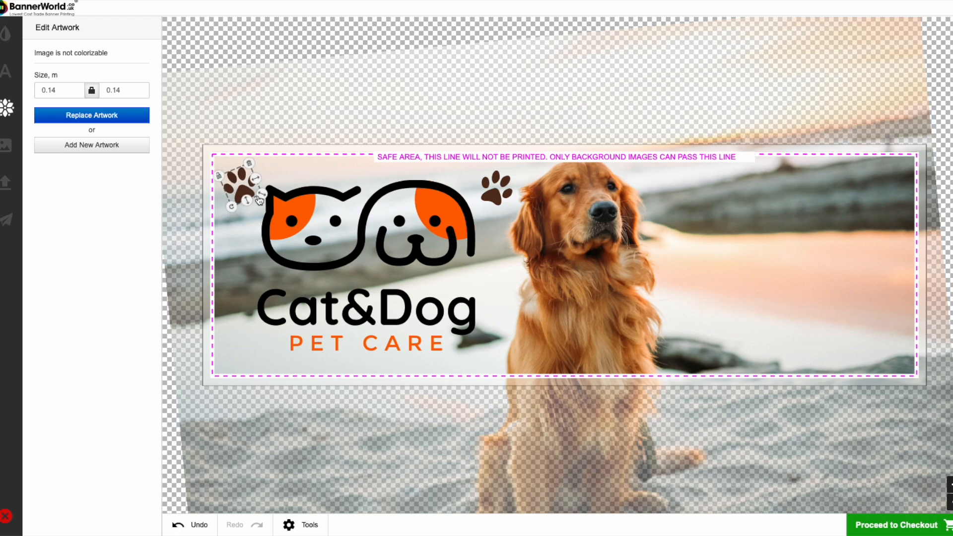
- Duplicate the paw print beside the dog's head and place the copy next to the start of the PET CARE line
left_click(498, 197)
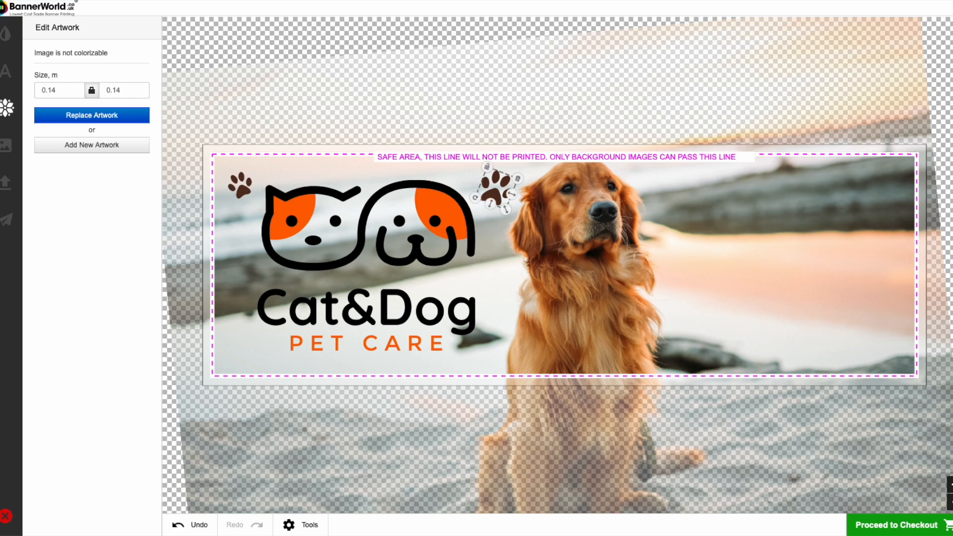
left_click(300, 526)
left_click(308, 480)
left_click(309, 527)
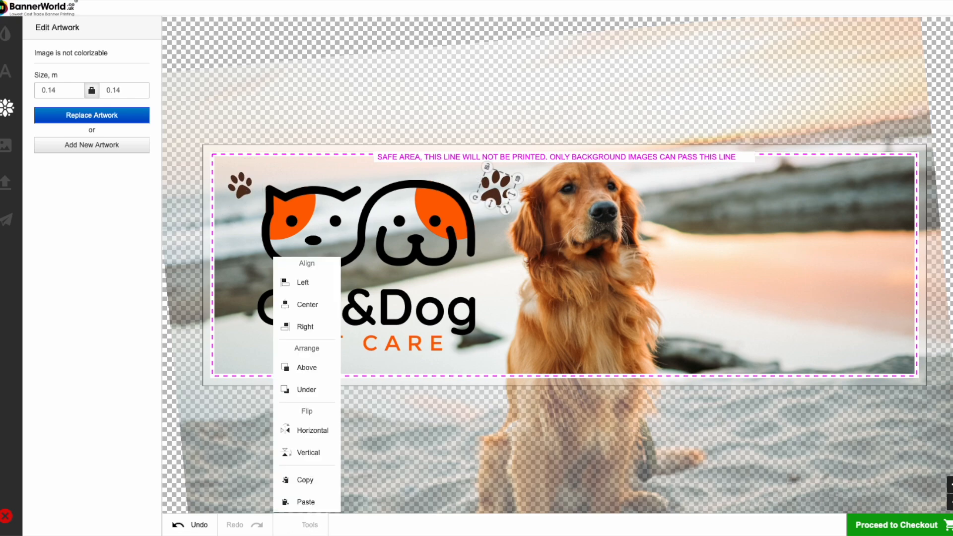
left_click(306, 502)
left_click_drag(375, 279, 242, 349)
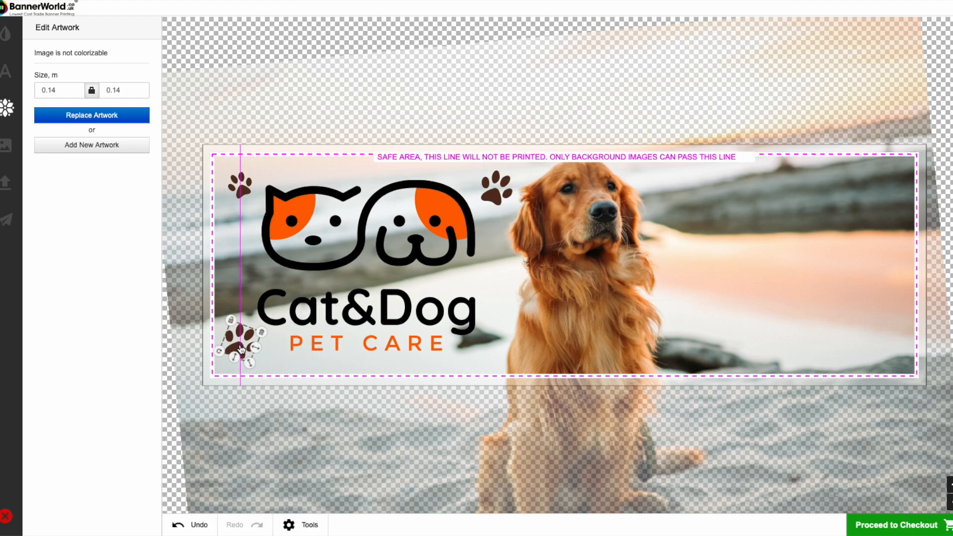
- Duplicate the small paw print at the logo's upper-left corner and place the copy between the end of Cat&Dog and the dog
left_click(240, 185)
left_click(309, 526)
left_click(305, 479)
left_click(308, 526)
left_click(306, 502)
left_click_drag(240, 188, 495, 291)
left_click(485, 365)
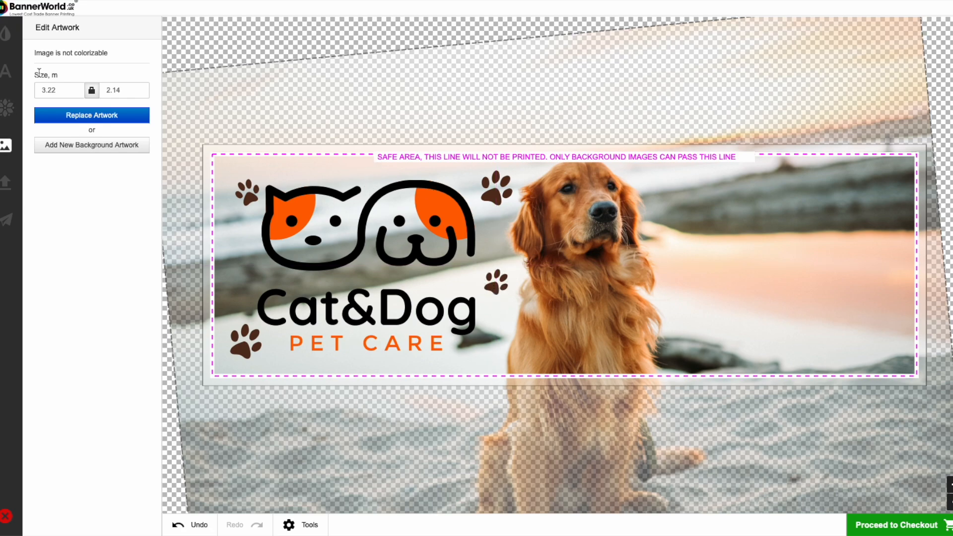
- Add a centred two-line text reading "Day Care from" and "£9" in black Gotham to the banner
left_click(6, 79)
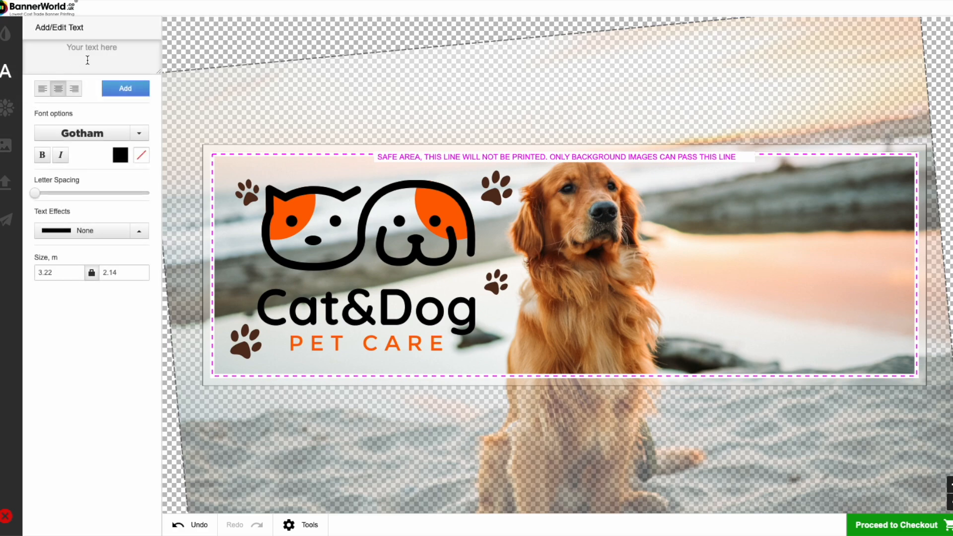
left_click(91, 52)
type("Day Care")
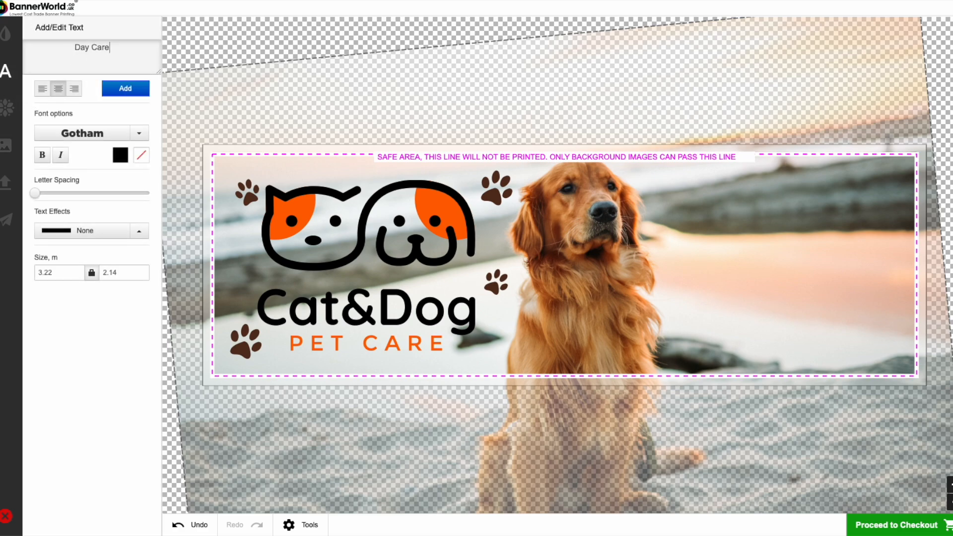
type(" from")
key("Return")
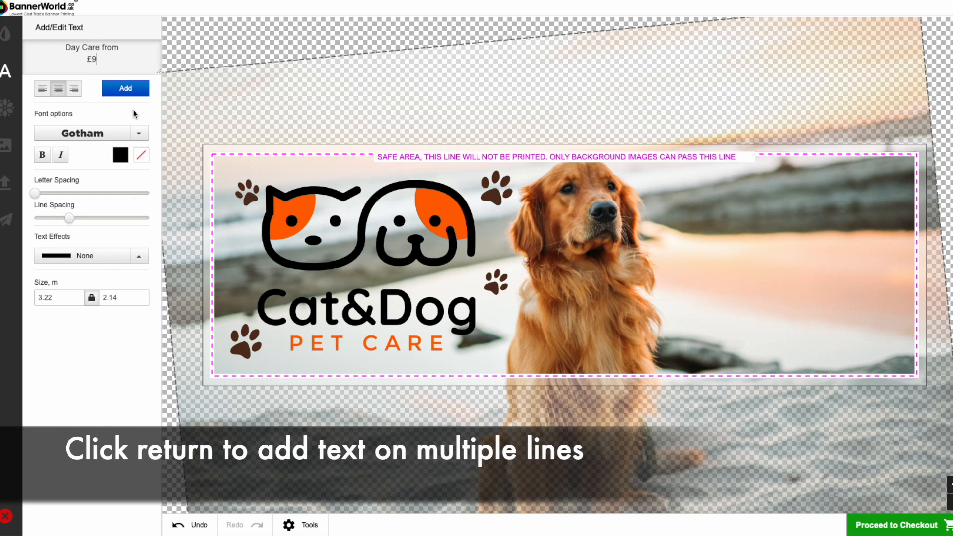
left_click(123, 90)
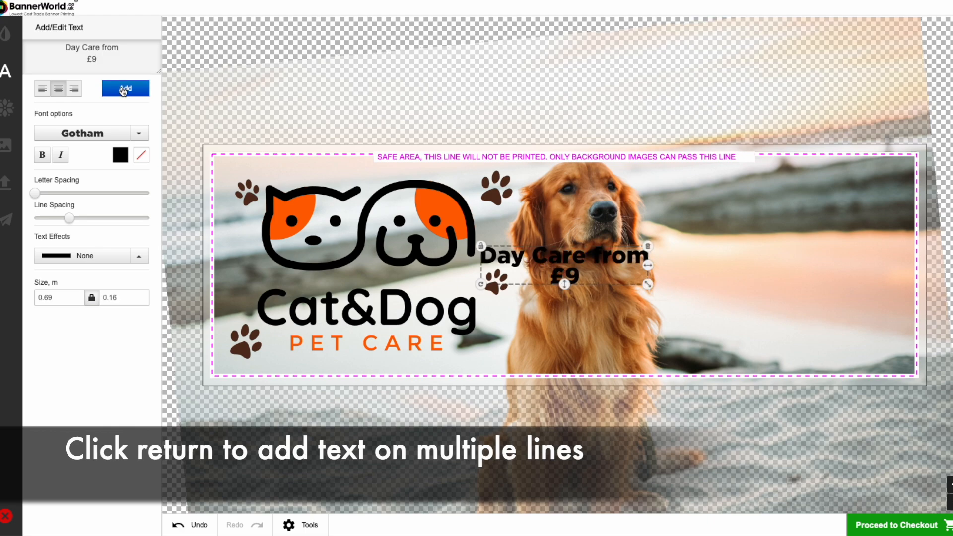
- Place the Day Care text beside the dog's head, enlarge it to about 0.98 m wide and slightly increase its line spacing
left_click_drag(565, 259, 750, 197)
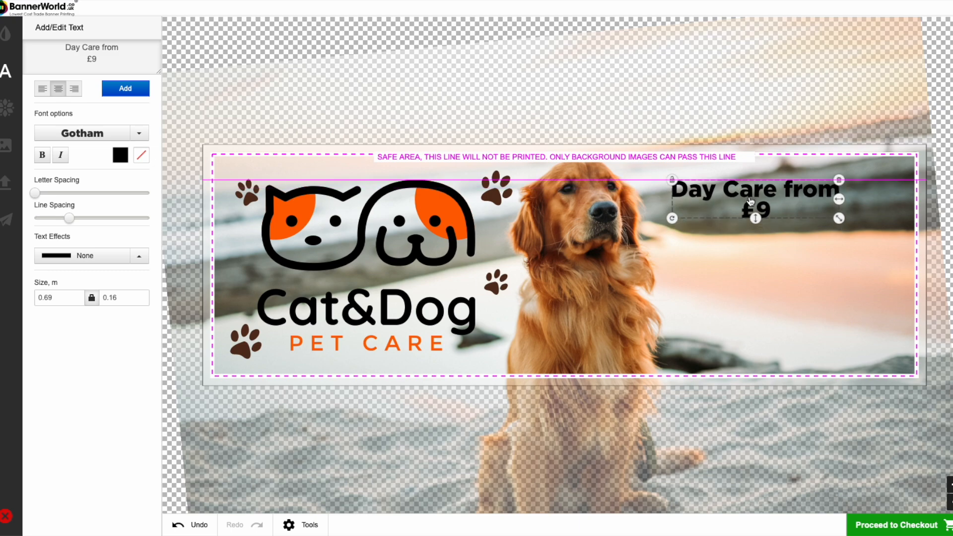
left_click_drag(841, 223, 877, 228)
left_click_drag(812, 197, 817, 197)
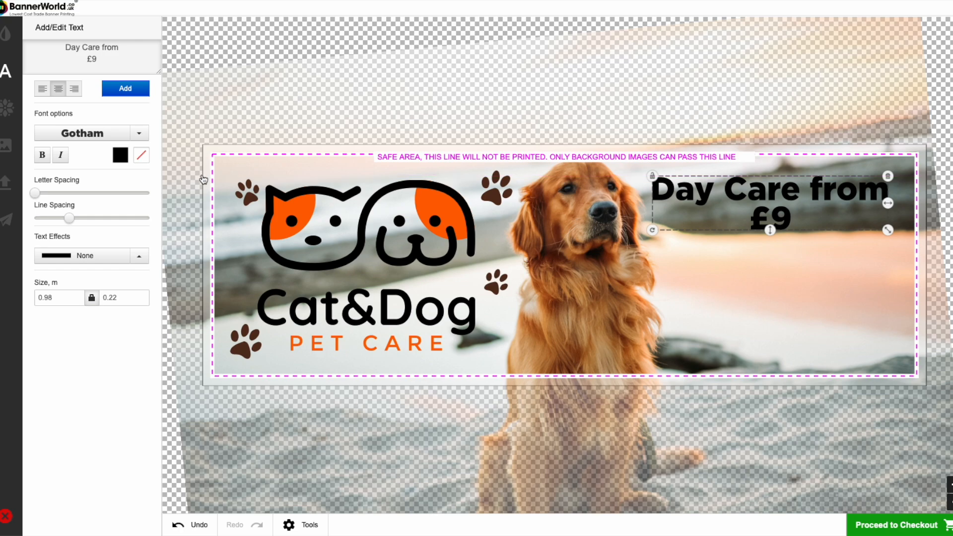
mouse_move(70, 219)
left_mouse_down()
mouse_move(90, 219)
mouse_move(77, 219)
left_mouse_up()
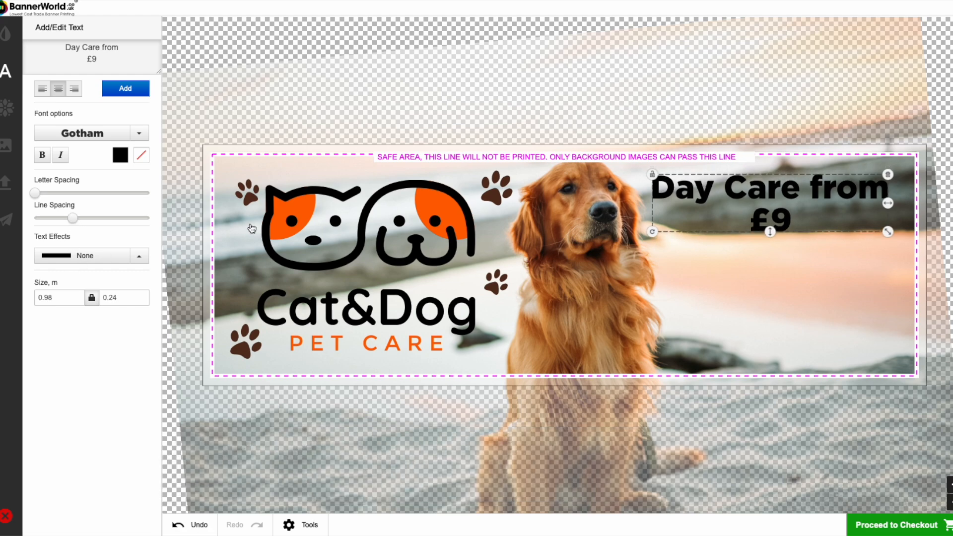
- Add a separate text box with "Call for details" above the business phone number split over two lines
left_click(251, 228)
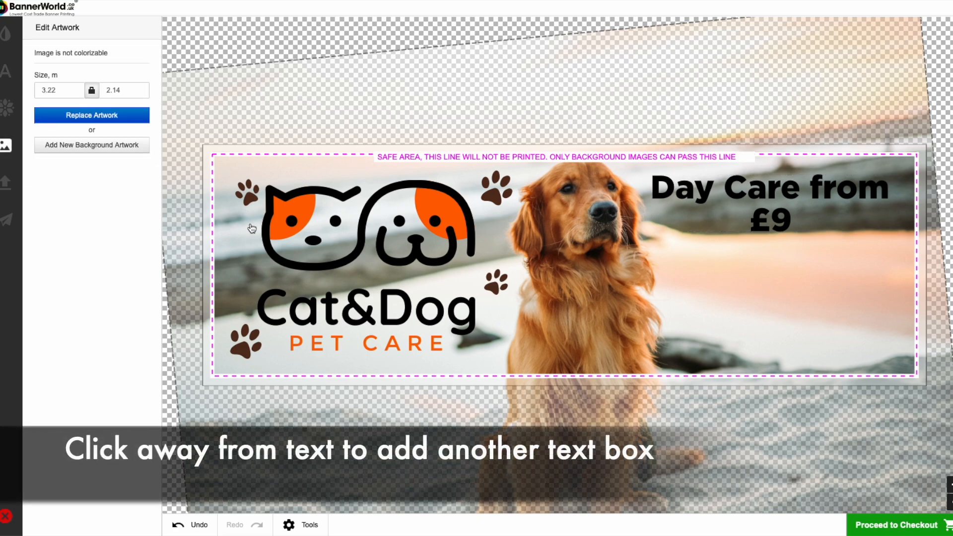
left_click(6, 71)
left_click_drag(66, 47, 121, 63)
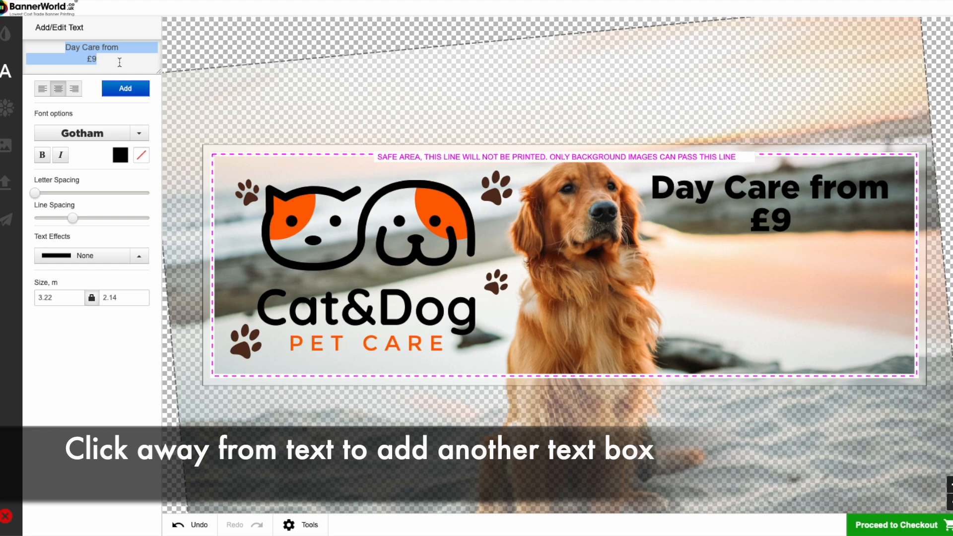
type("Call")
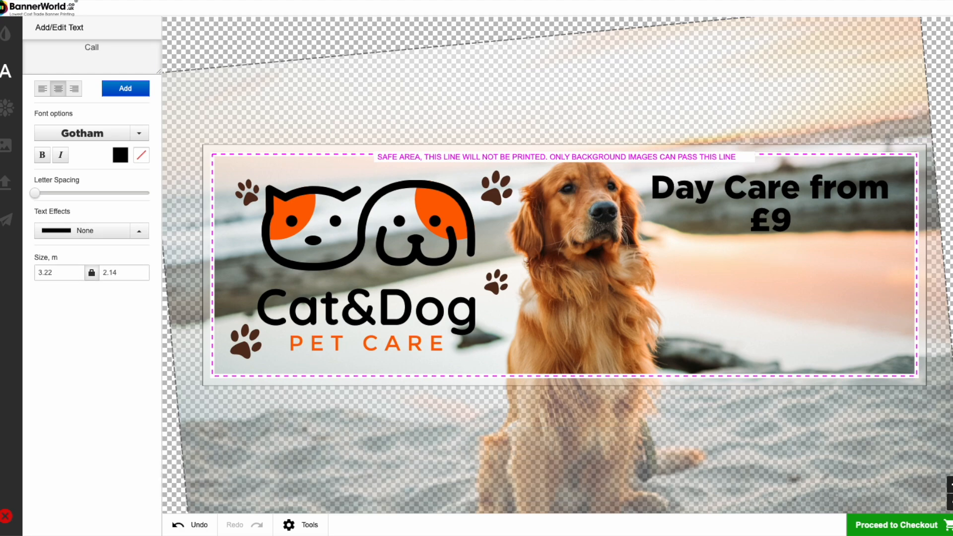
type(" for details")
key("Return")
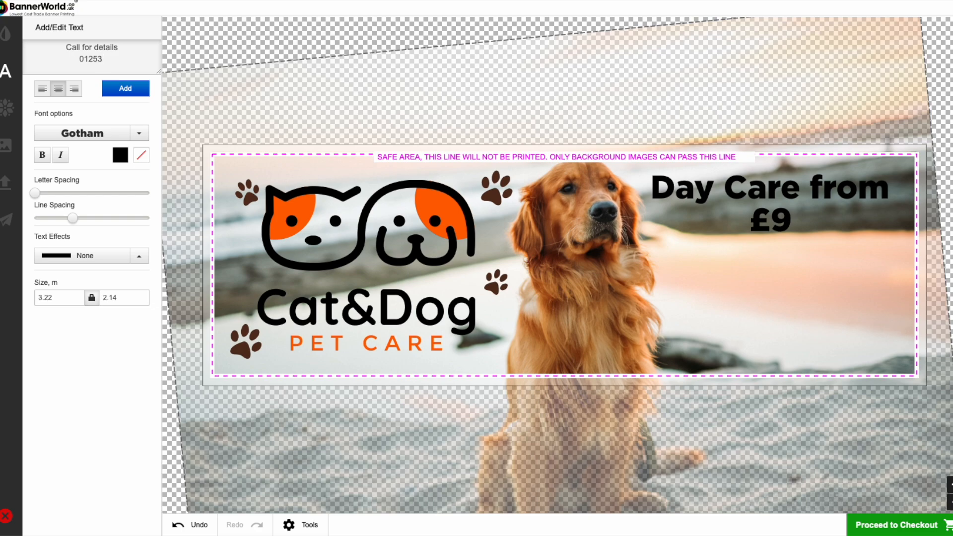
key("Return")
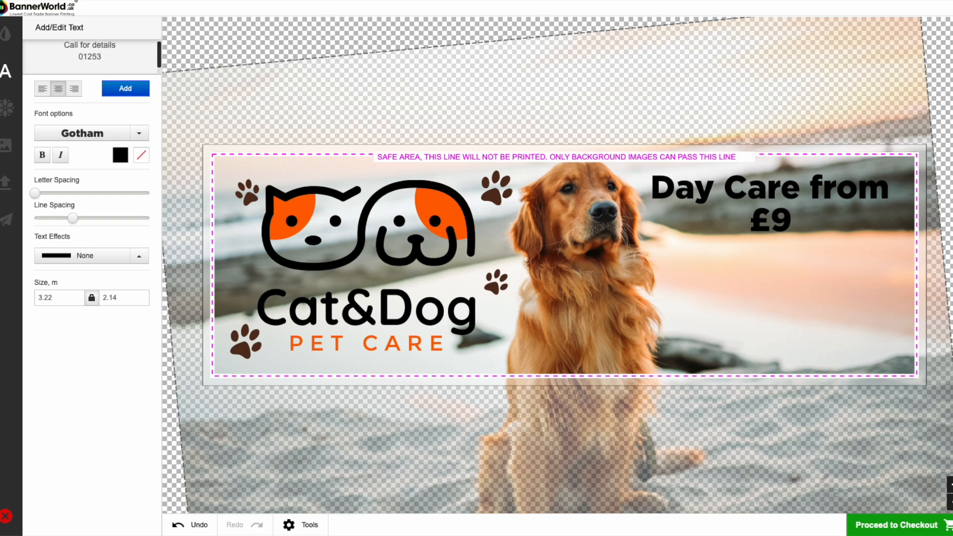
left_click(132, 90)
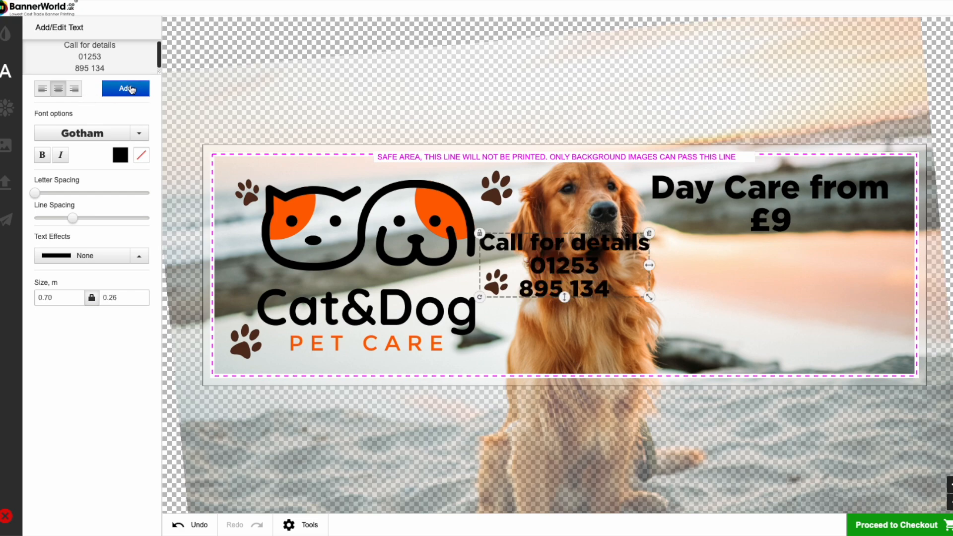
- Place the contact text below the Day Care text, centred on it, and enlarge it slightly
left_click_drag(574, 271, 766, 313)
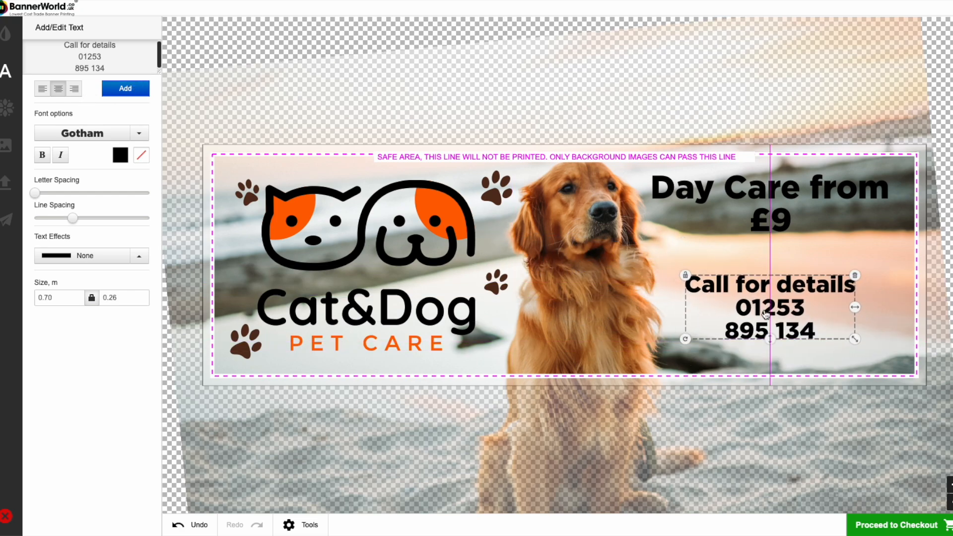
left_click_drag(855, 340, 865, 354)
mouse_move(794, 288)
left_mouse_down()
mouse_move(795, 297)
mouse_move(795, 287)
left_mouse_up()
- Remove the "Call for details" line from the contact text, keeping only the phone number
triple_click(100, 45)
key("BackSpace")
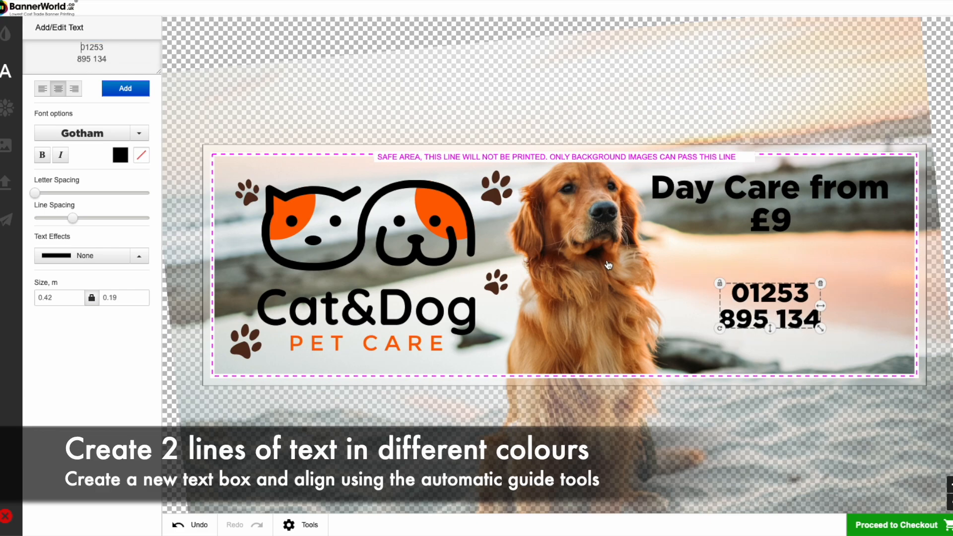
left_click(728, 264)
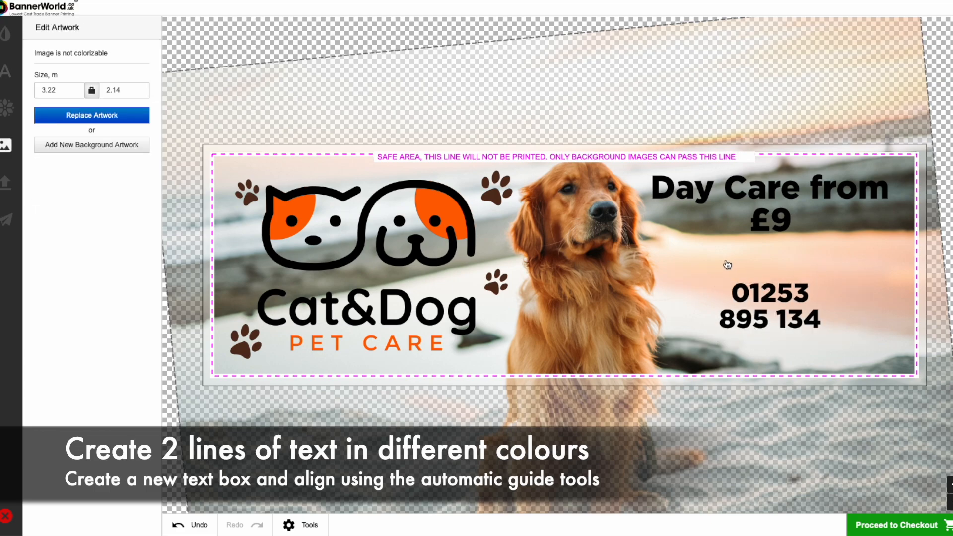
- Add a separate orange text reading "Call for details" and centre it above the phone number
left_click(6, 73)
left_click_drag(82, 45, 117, 61)
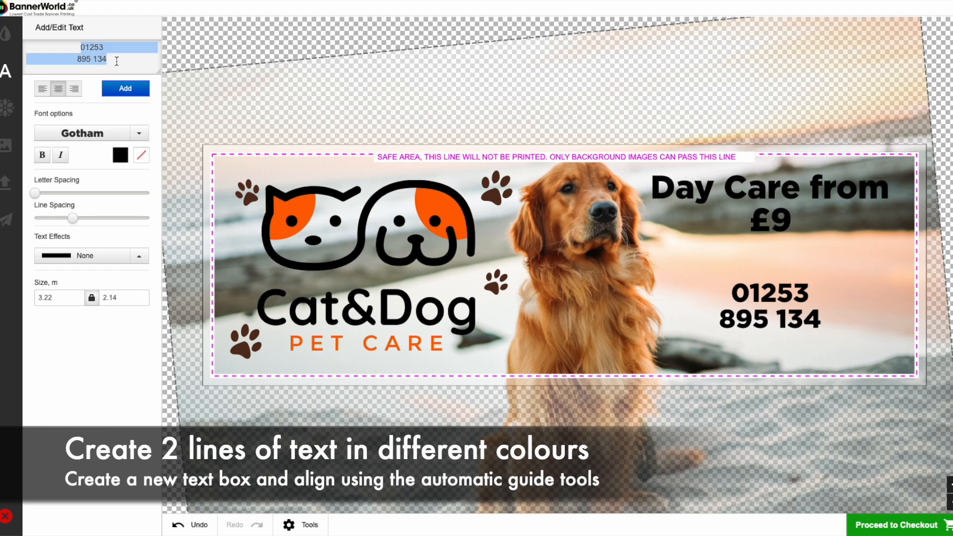
type("Call for detaild")
key("BackSpace")
type("s")
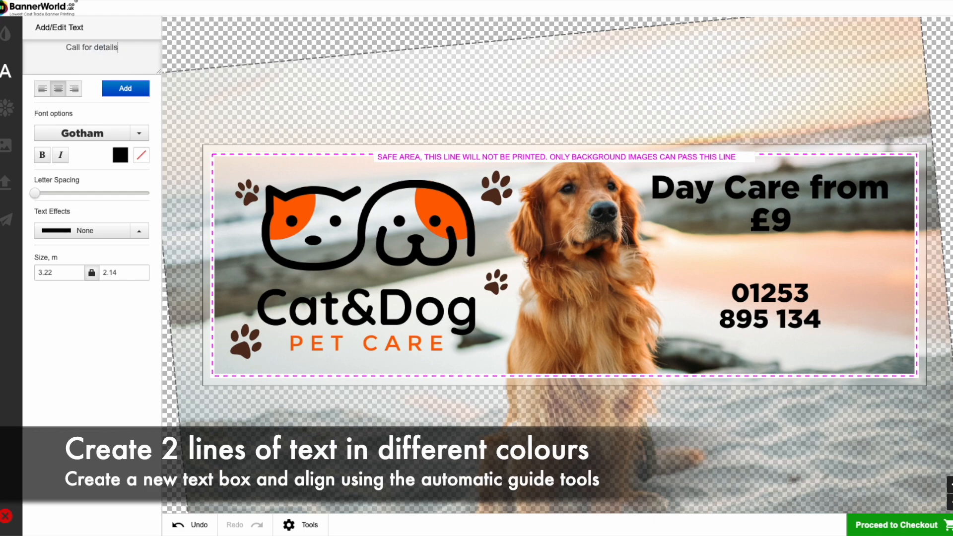
left_click(121, 156)
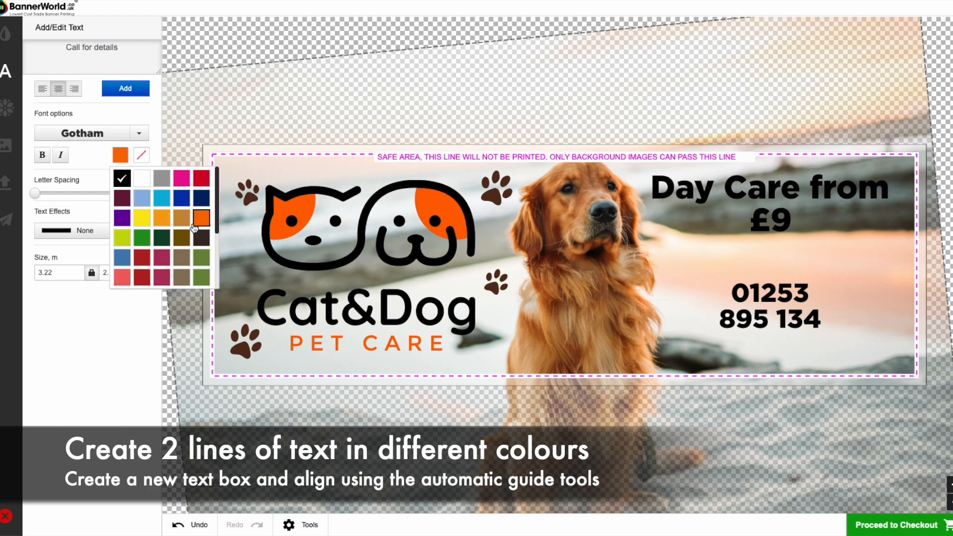
left_click(201, 225)
left_click(130, 91)
left_click_drag(619, 272, 814, 264)
- Slightly tighten the phone number's line spacing and position it just below the orange line
left_click(784, 312)
left_click_drag(784, 311, 785, 308)
mouse_move(76, 223)
left_mouse_down()
mouse_move(119, 222)
mouse_move(83, 227)
left_mouse_up()
left_click_drag(761, 300, 762, 307)
left_click_drag(82, 221, 71, 218)
left_click_drag(776, 302, 777, 298)
- Try the Action font on the "Call for details" text, and settle on Bittermilk
left_click(800, 274)
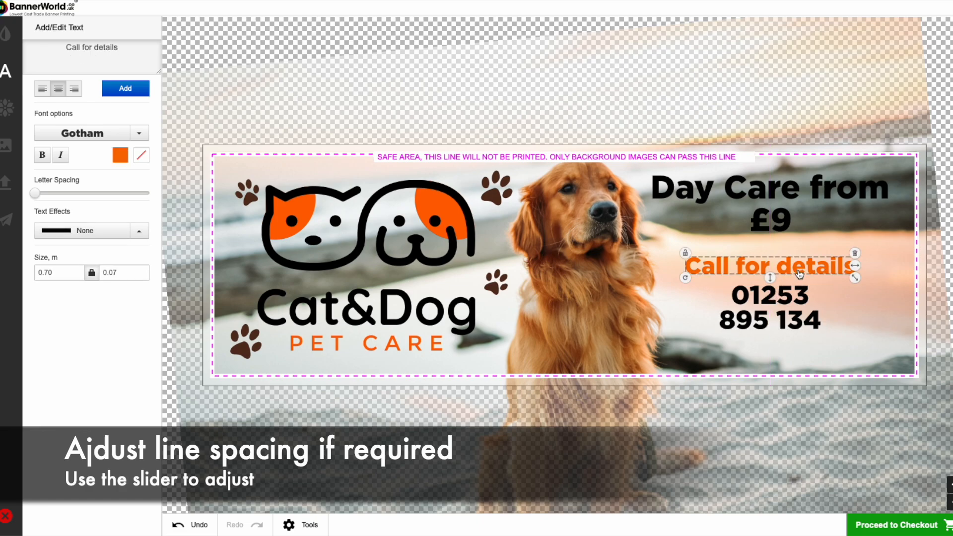
left_click(105, 135)
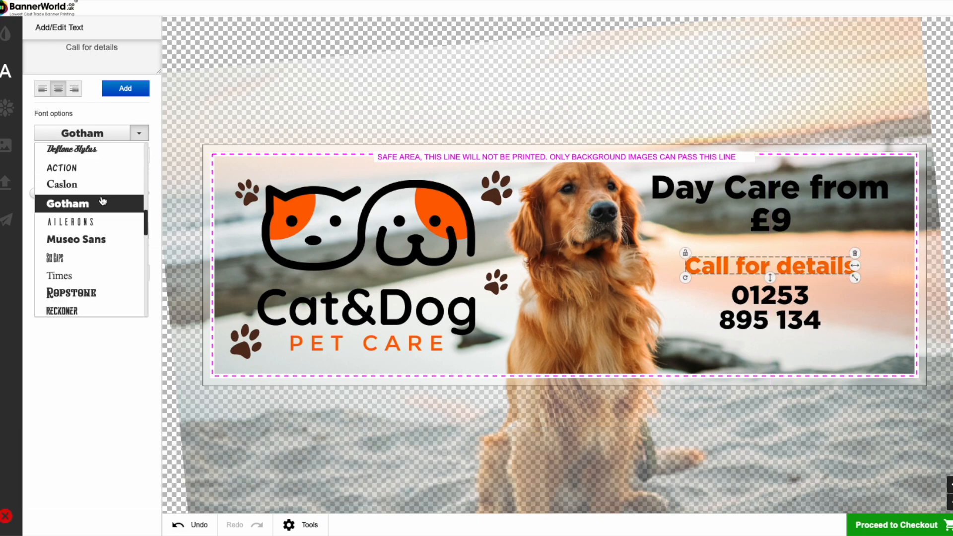
left_click(77, 169)
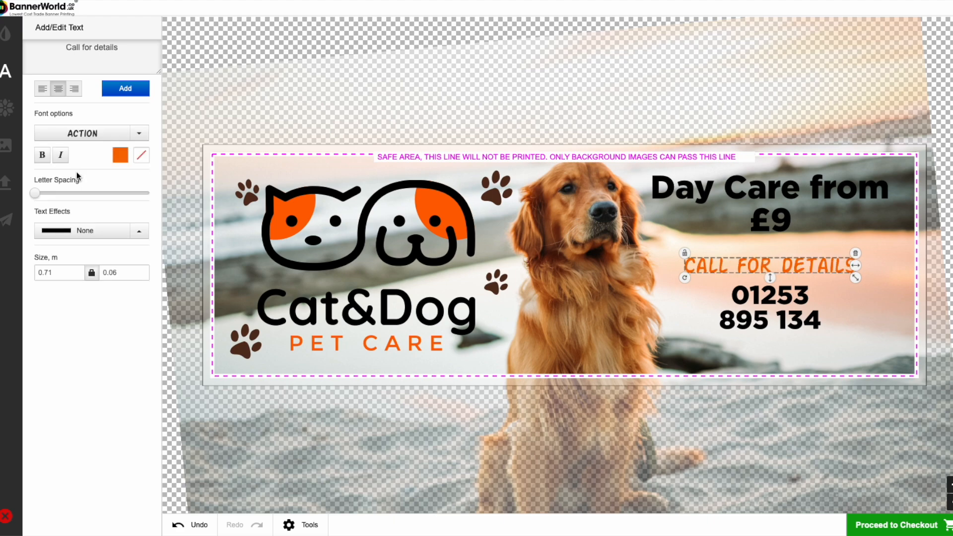
left_click(82, 133)
scroll(87, 210, "down", 2)
scroll(86, 212, "down", 3)
left_click(83, 230)
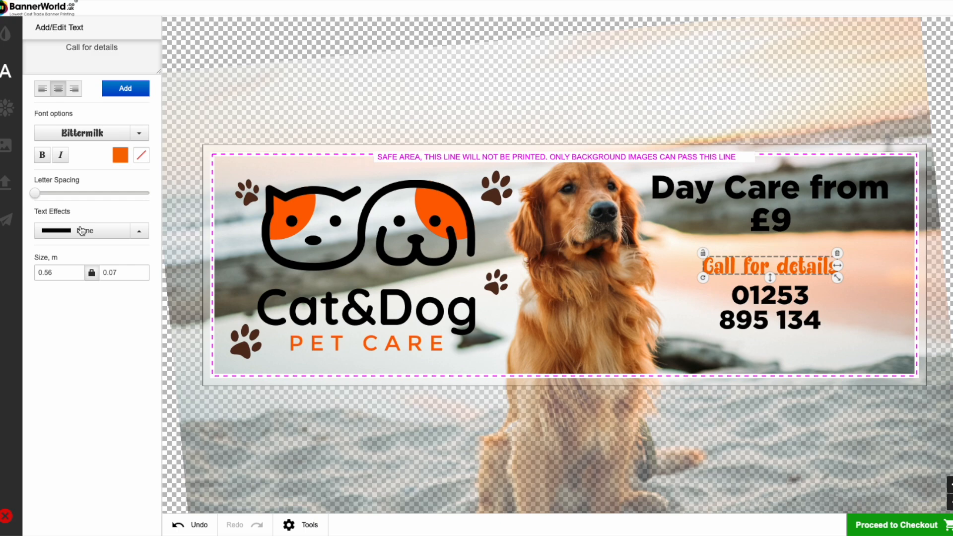
- Enlarge the phone number to about 0.55 × 0.24 m, centre it below "Call for details" and move that line closer to it
left_click(797, 317)
left_click_drag(782, 305, 782, 315)
left_click_drag(824, 342, 798, 330)
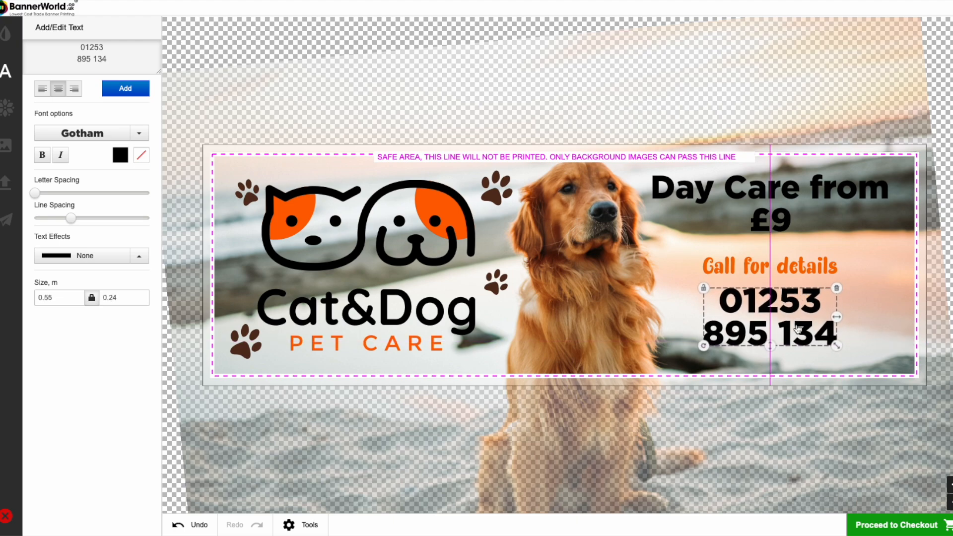
left_click_drag(791, 271, 791, 278)
- Add a black square from the simple shapes artwork category to the banner
left_click(5, 145)
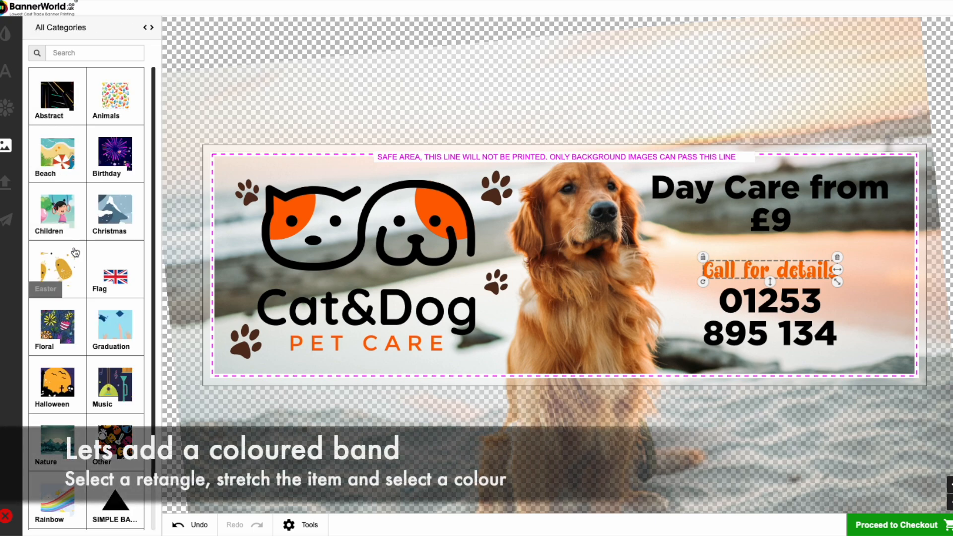
scroll(112, 364, "down", 1)
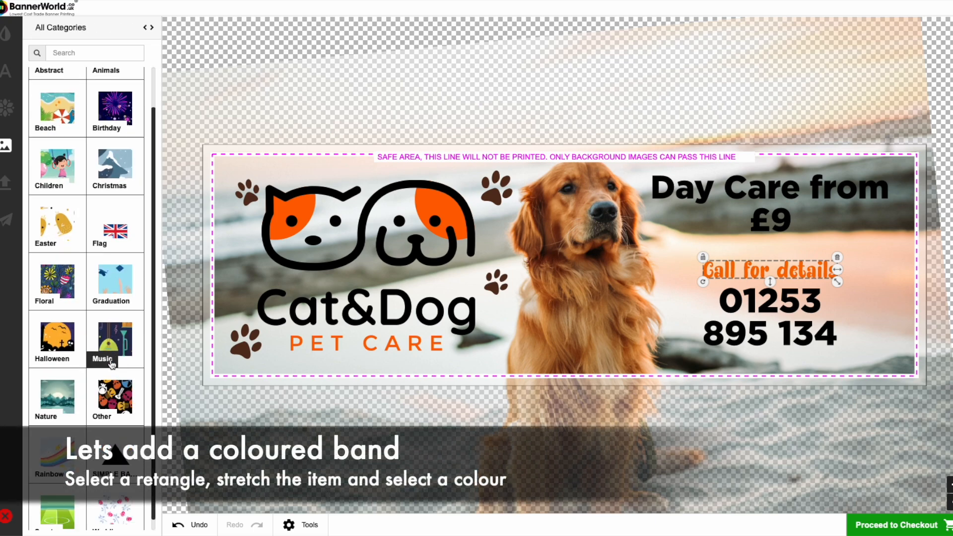
left_click(114, 459)
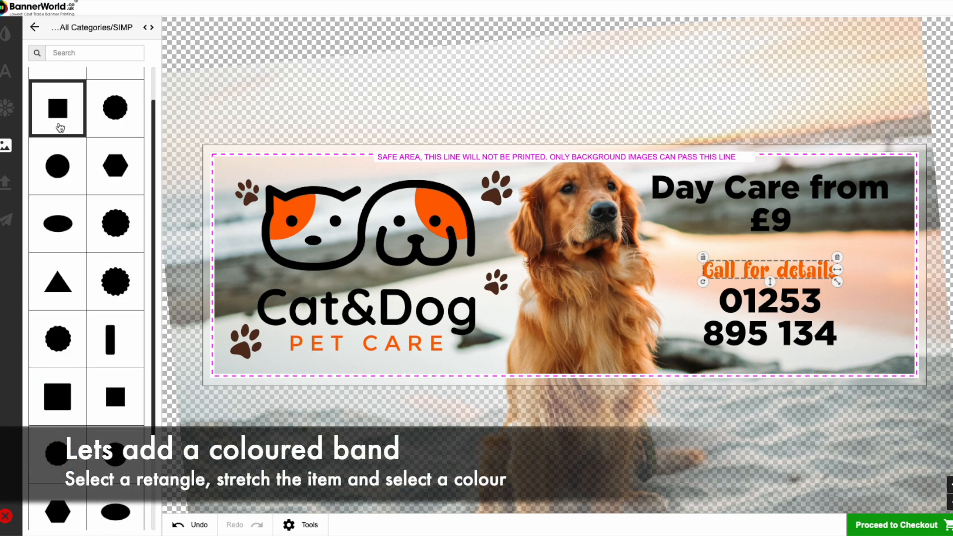
left_click(60, 118)
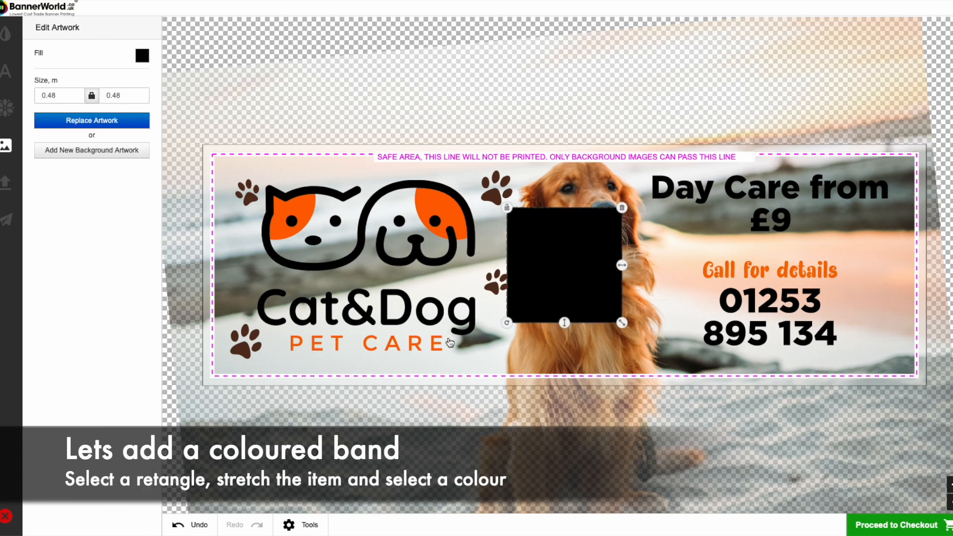
- Stretch the square into a band about 4.03 × 0.48 m across the banner's lower edge and fill it orange
left_click_drag(566, 278, 261, 420)
left_click_drag(316, 404, 926, 409)
left_click_drag(813, 366, 814, 362)
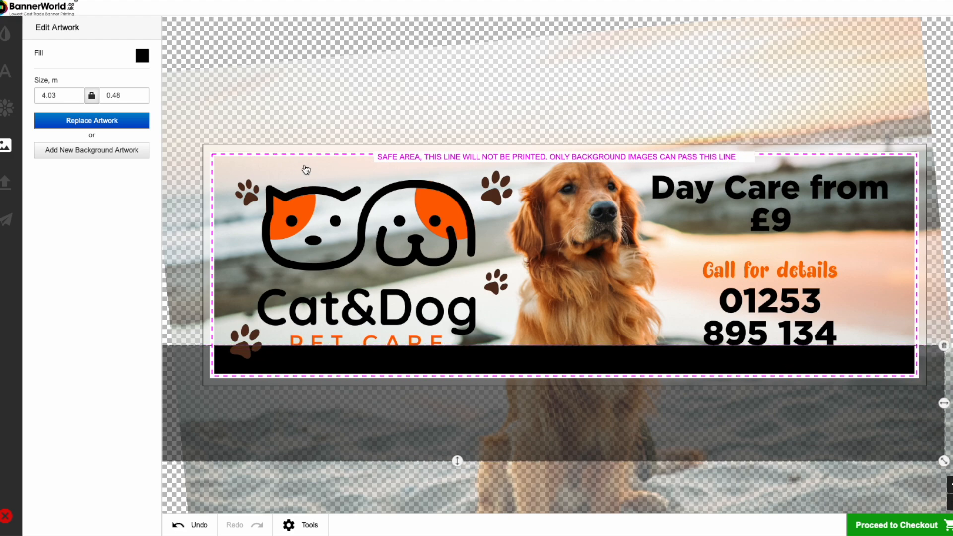
left_click(143, 56)
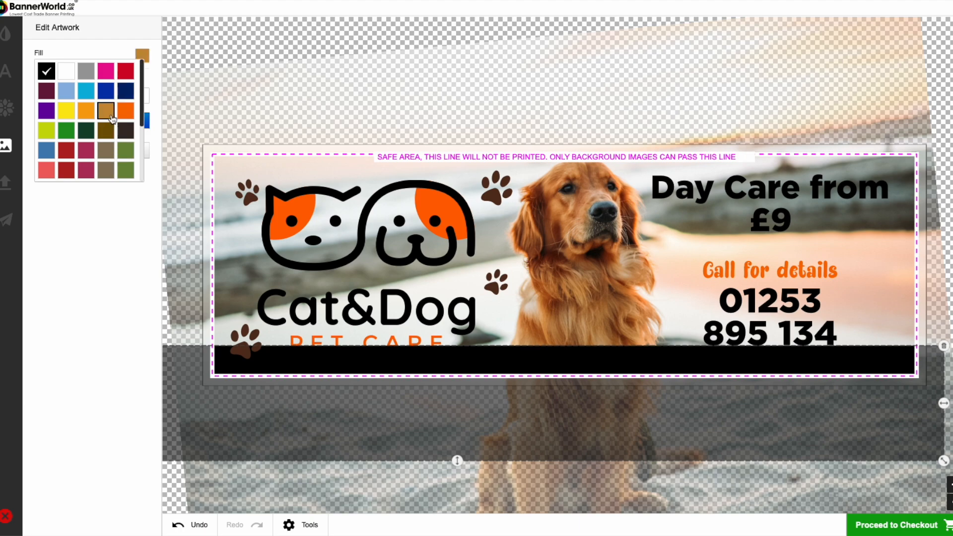
left_click(125, 110)
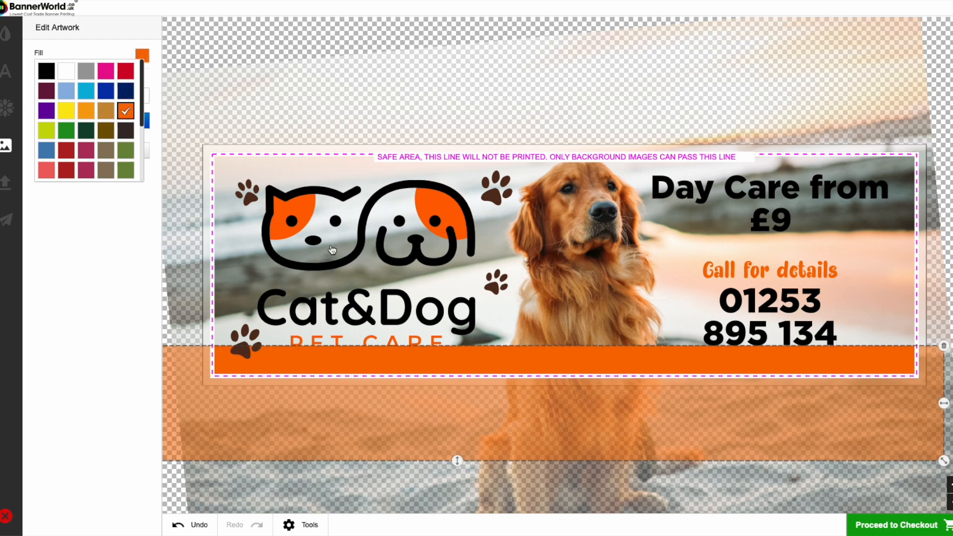
- Shrink the Cat&Dog logo to about 0.79 × 0.62 m and move it up clear of the orange band
left_click(332, 250)
left_click_drag(475, 342, 462, 341)
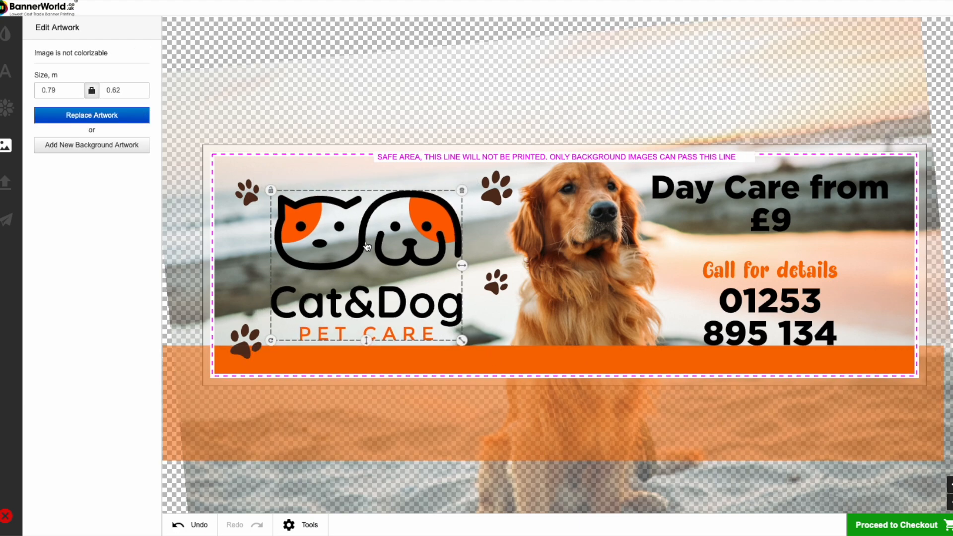
left_click_drag(367, 247, 367, 232)
- Move the "Call for details" line and the phone number up, away from the orange band
left_click(786, 273)
left_click_drag(796, 270, 796, 258)
left_click_drag(793, 301, 793, 291)
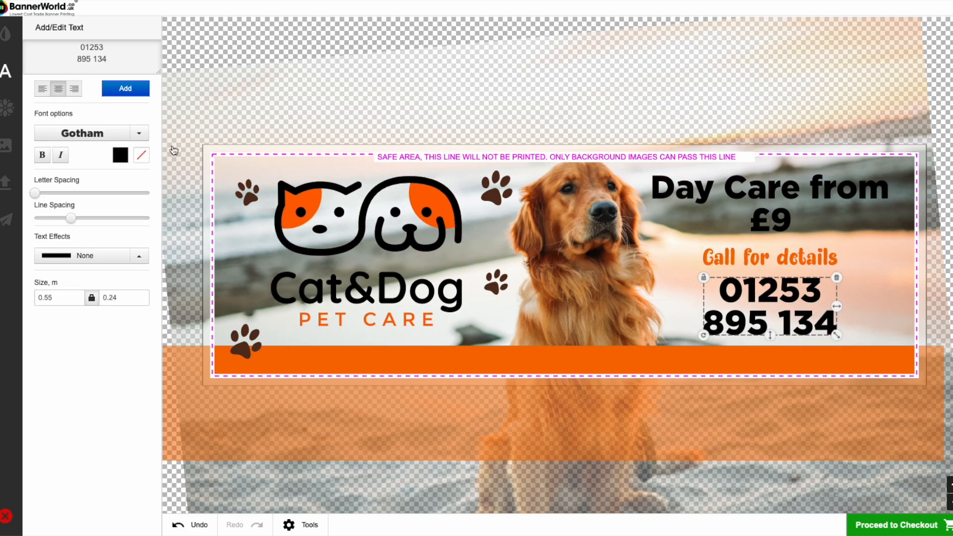
- Raise the orange band slightly so more of it lies within the banner
left_click(602, 239)
left_click(495, 365)
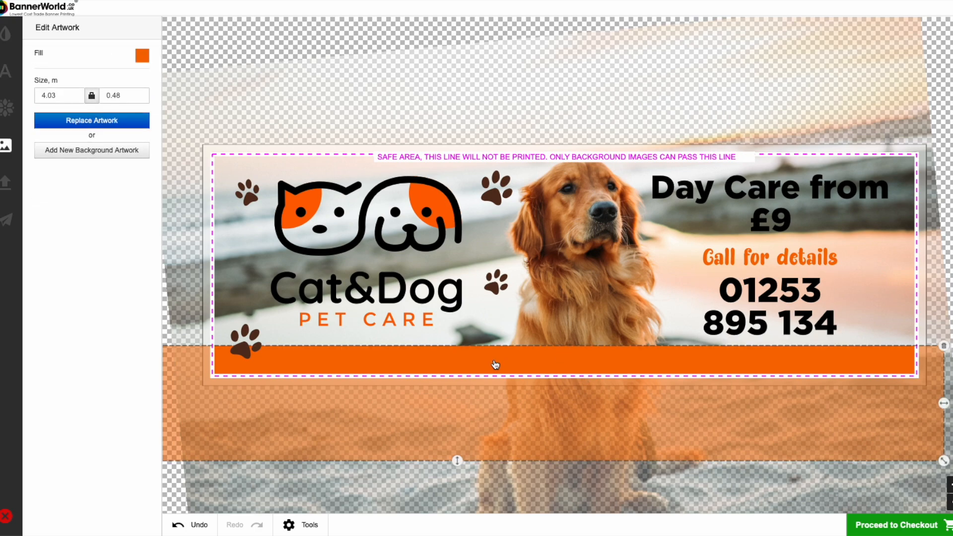
left_click_drag(496, 364, 496, 358)
- Shift the phone number, Day Care text and "Call for details" line slightly upward, keeping them centred on each other
left_click(771, 298)
left_click_drag(771, 298, 771, 289)
left_click_drag(771, 220, 771, 212)
left_click(769, 260)
left_click_drag(769, 259, 790, 259)
left_click(464, 363)
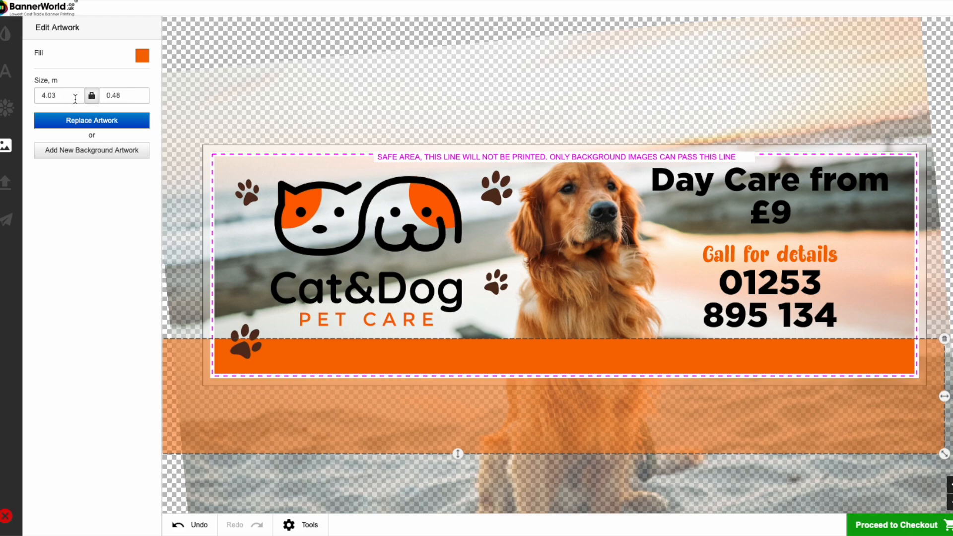
- Enter "OPEN 7 DAYS A WEEK... OPEN 7 DAYS A WEEK" as the wording for a new text item
left_click(6, 71)
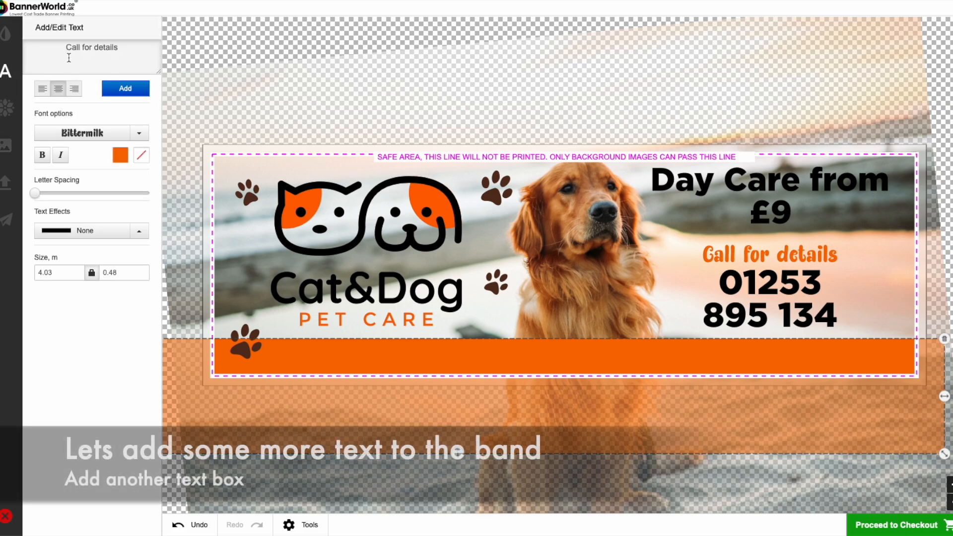
triple_click(101, 51)
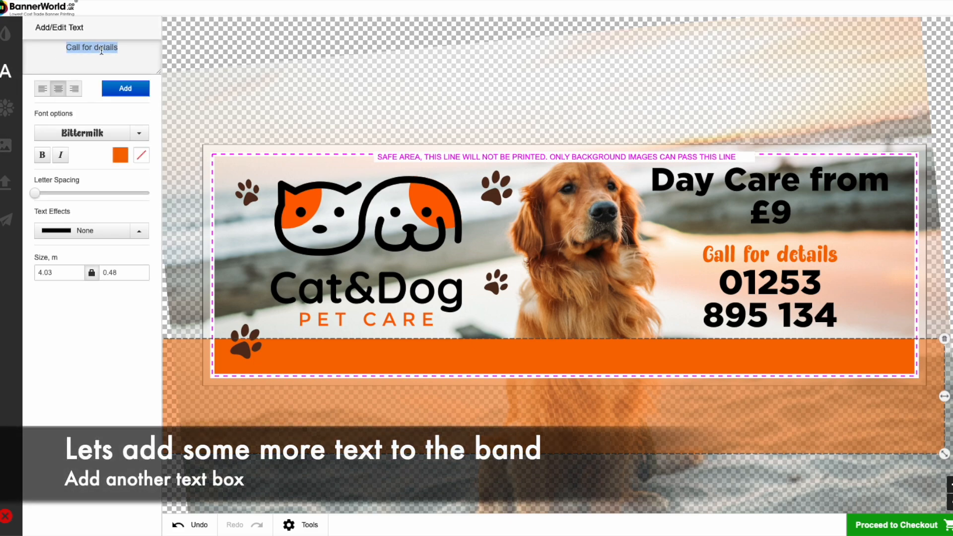
type("OPEN 7 DAYS A")
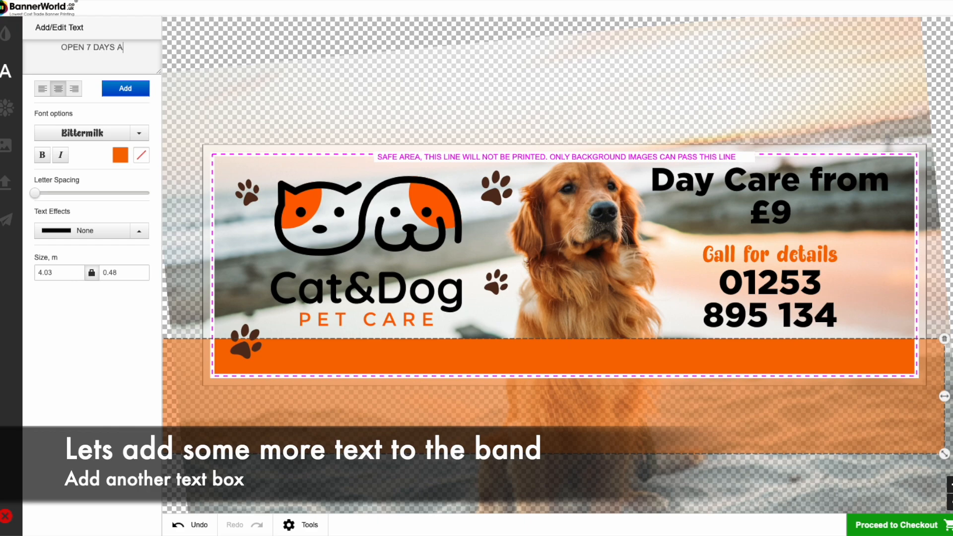
type(" WEEK")
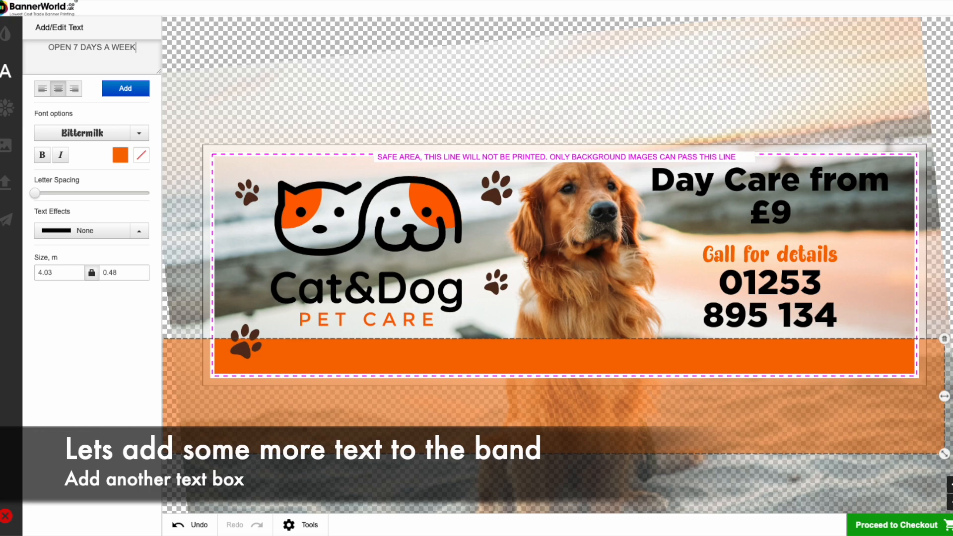
type("... OPE")
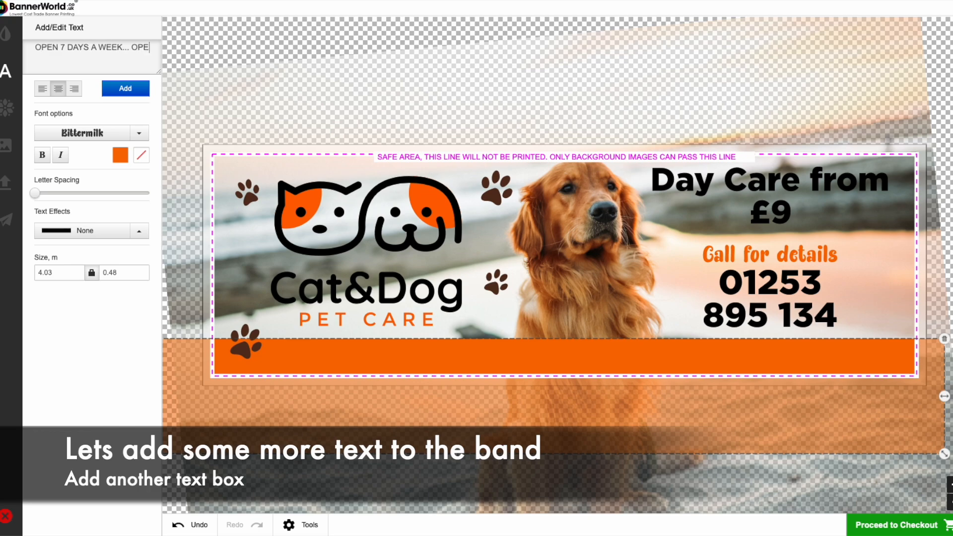
type("N 7 DAYS A ")
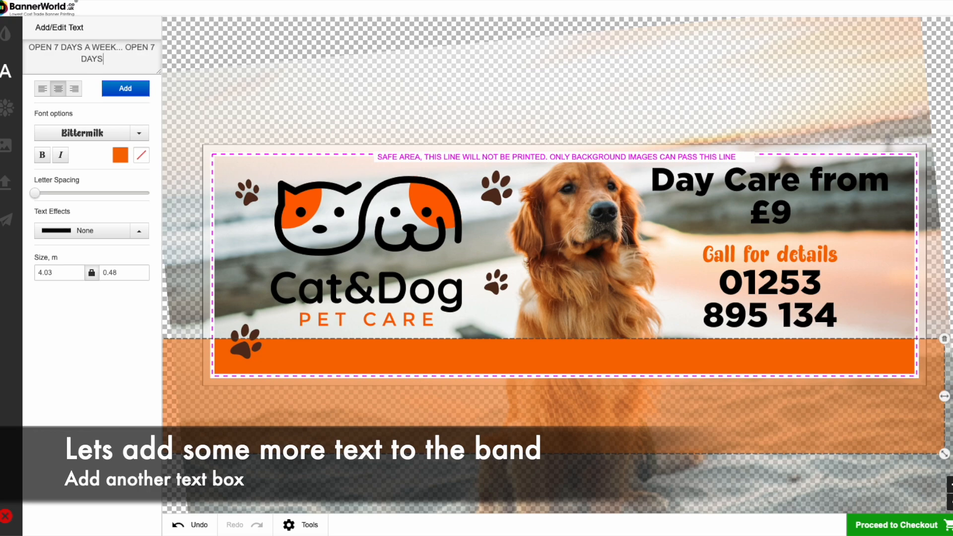
type("WEEK")
- Set the new text's font to Gotham
left_click(85, 133)
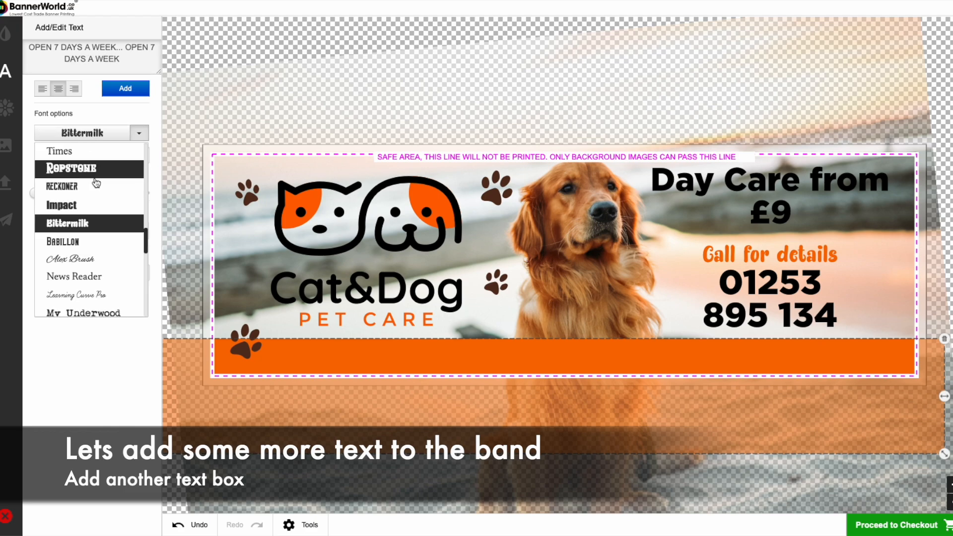
scroll(102, 281, "down", 5)
scroll(95, 282, "down", 5)
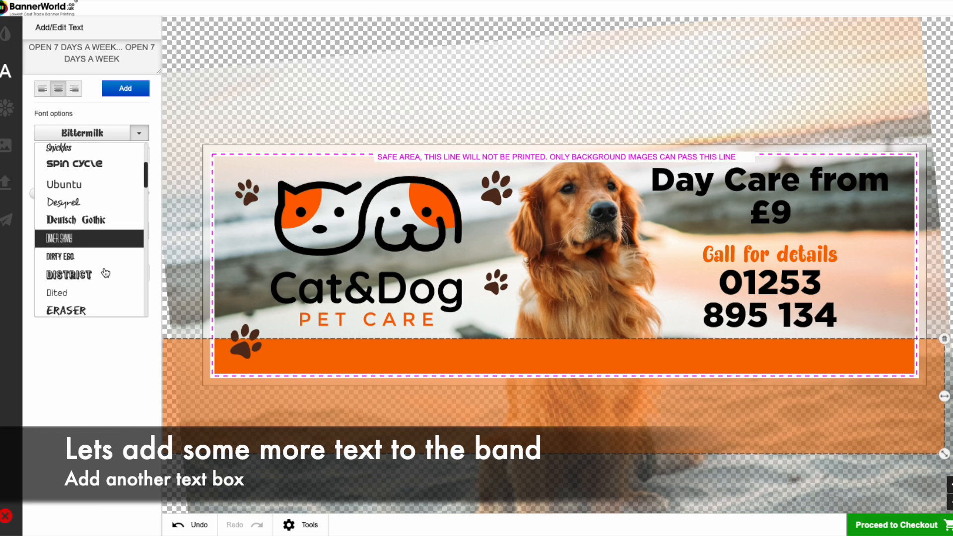
scroll(86, 282, "down", 4)
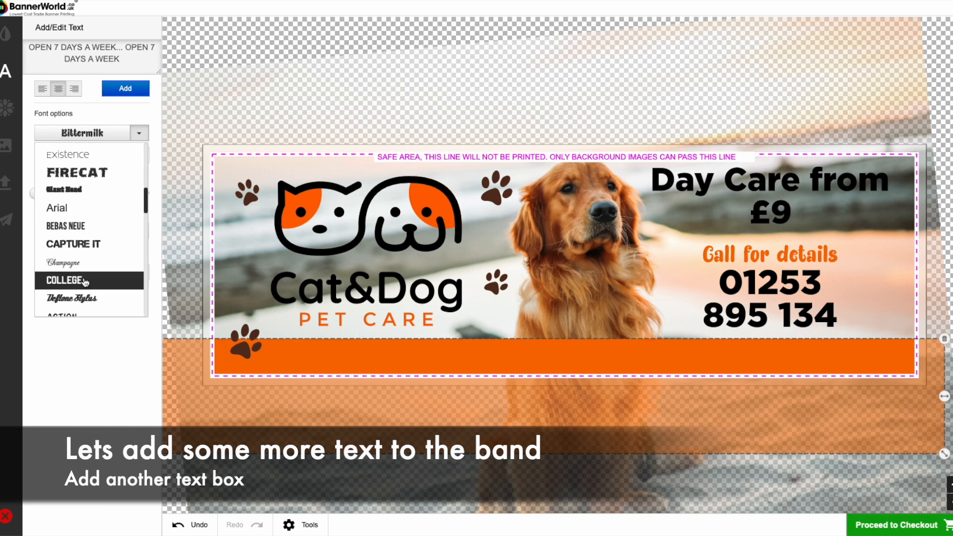
left_click(83, 262)
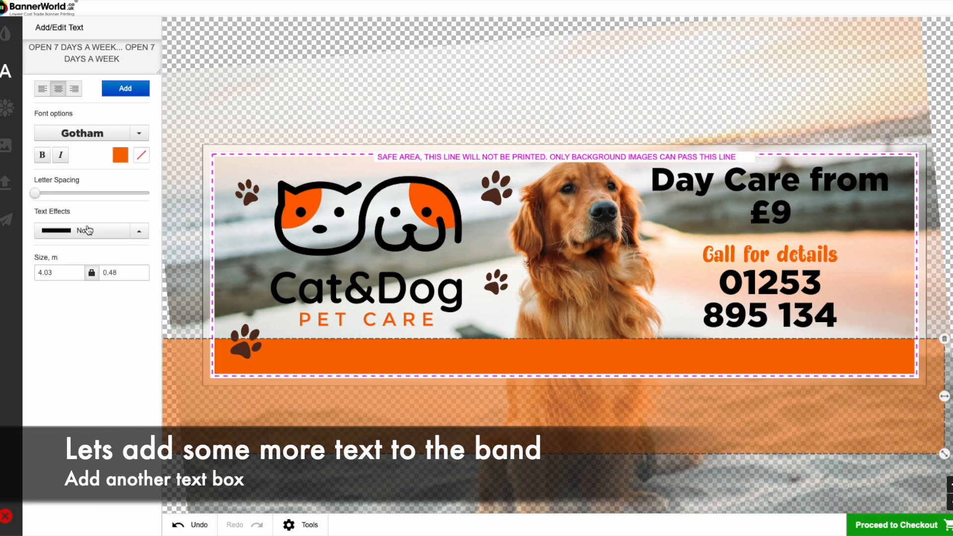
- Colour the opening-days text white, add it to the banner and place it in the orange band
left_click(121, 155)
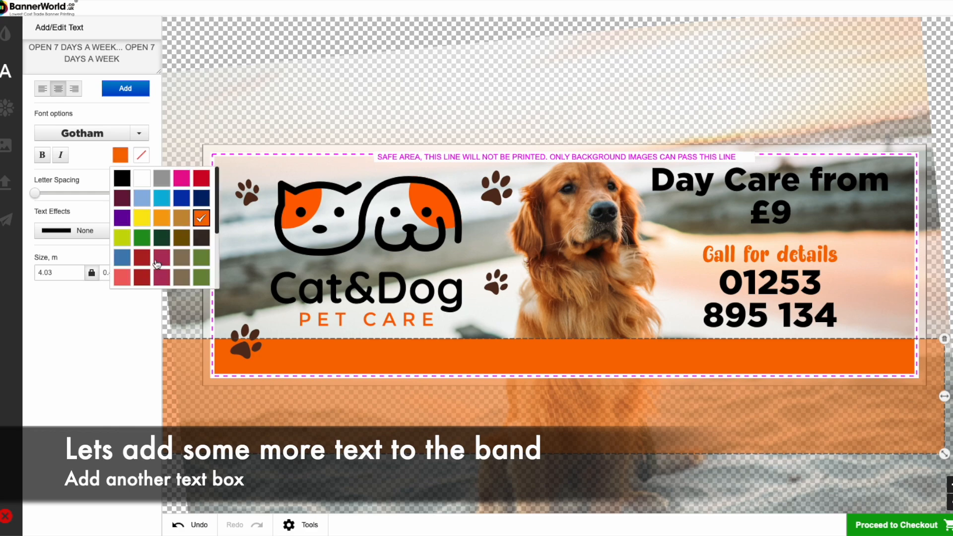
left_click(141, 182)
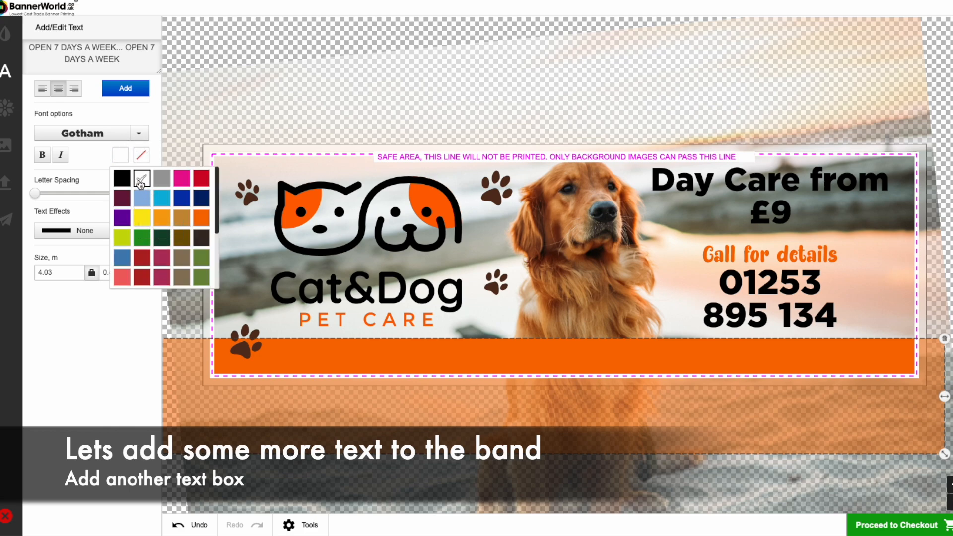
left_click(126, 92)
left_click_drag(534, 276, 527, 366)
left_click(597, 309)
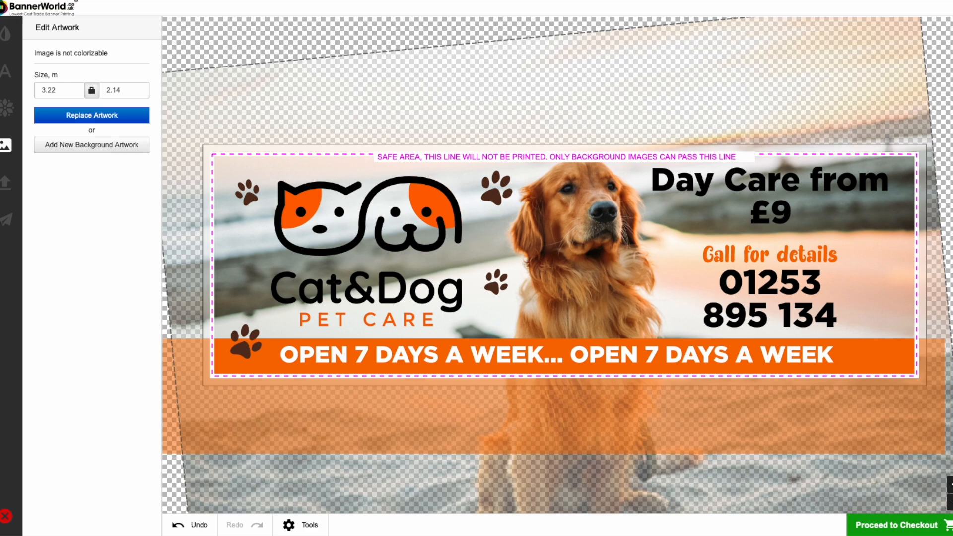
- Proceed to checkout, confirm being happy with the design and add the banner to the basket
left_click(877, 528)
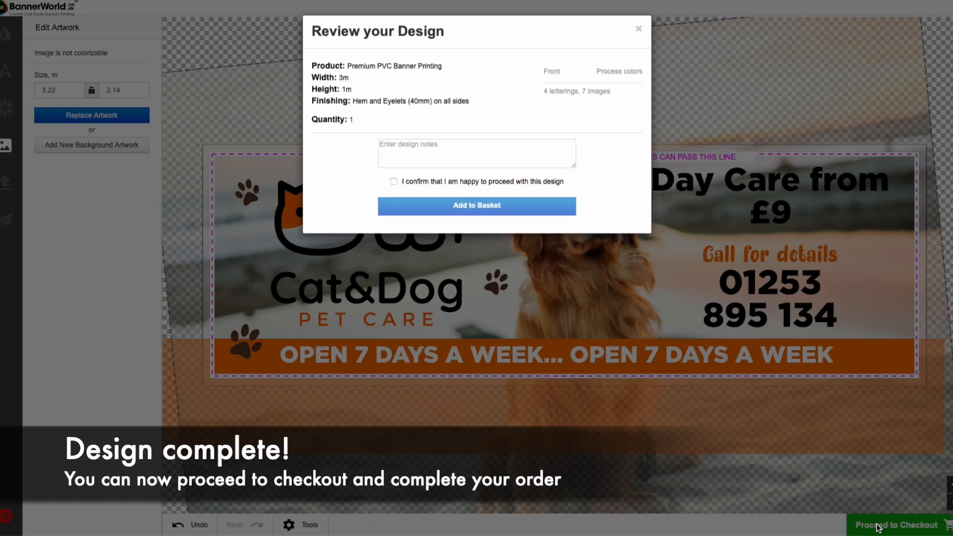
left_click(395, 183)
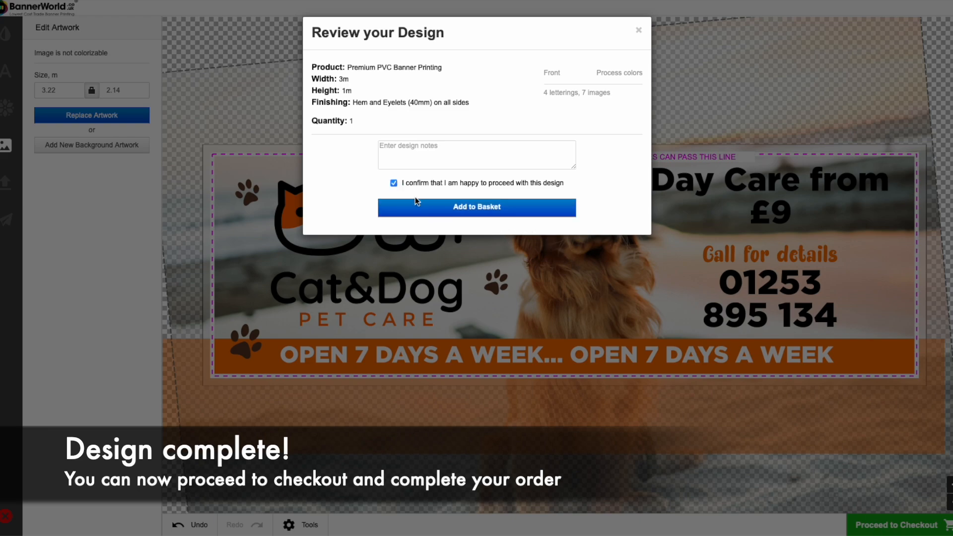
left_click(448, 208)
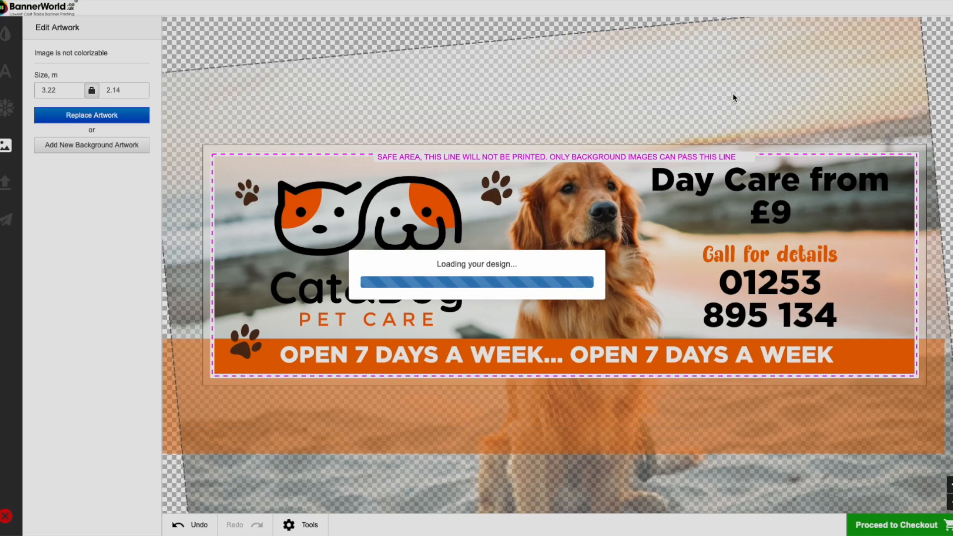